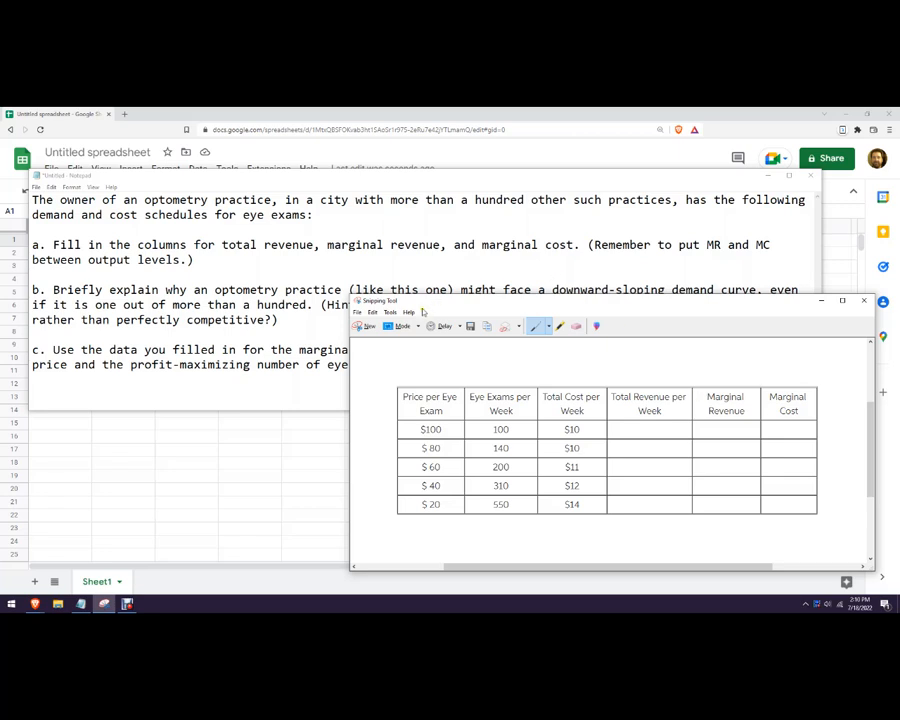
Review the optometry problem text, then split part c's 'profitmaximizing' into 'profit maximizing'.
click(296, 227)
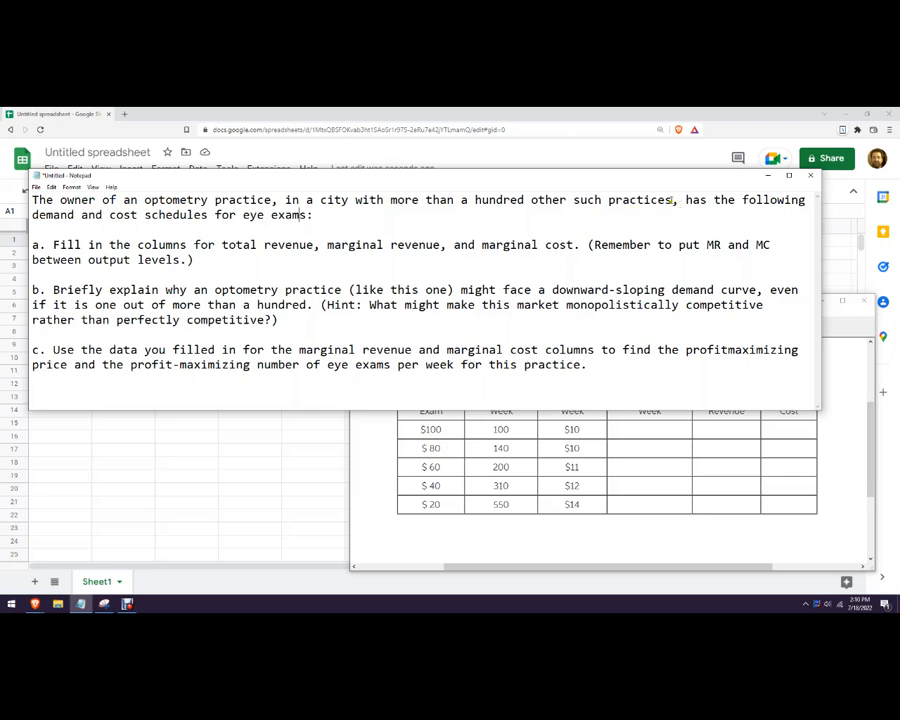
drag(672, 200, 559, 200)
click(474, 213)
drag(563, 305, 764, 306)
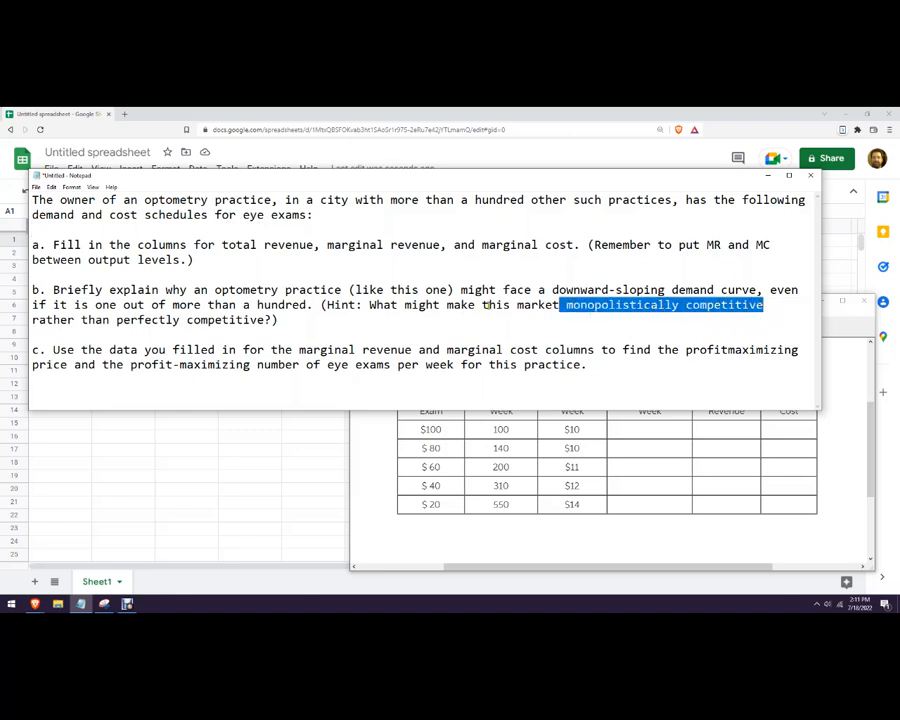
click(488, 305)
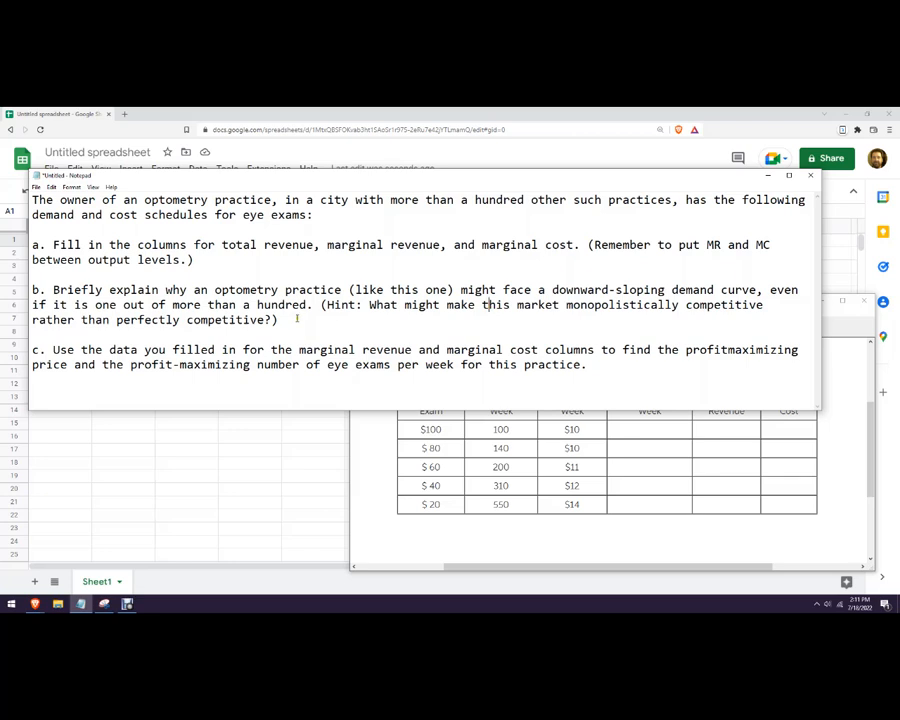
drag(296, 318, 34, 290)
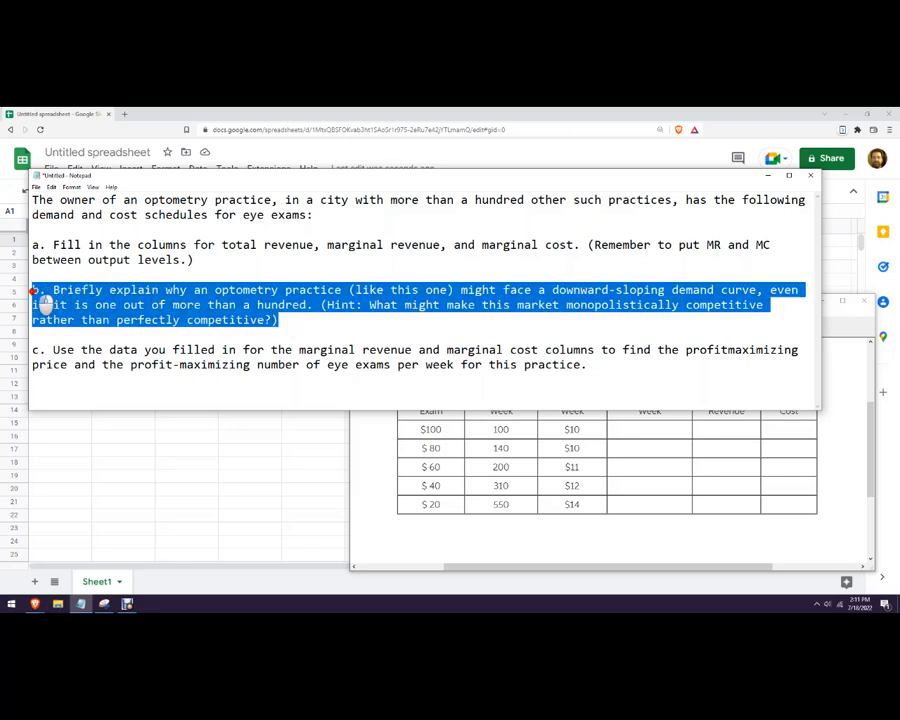
click(90, 320)
click(116, 320)
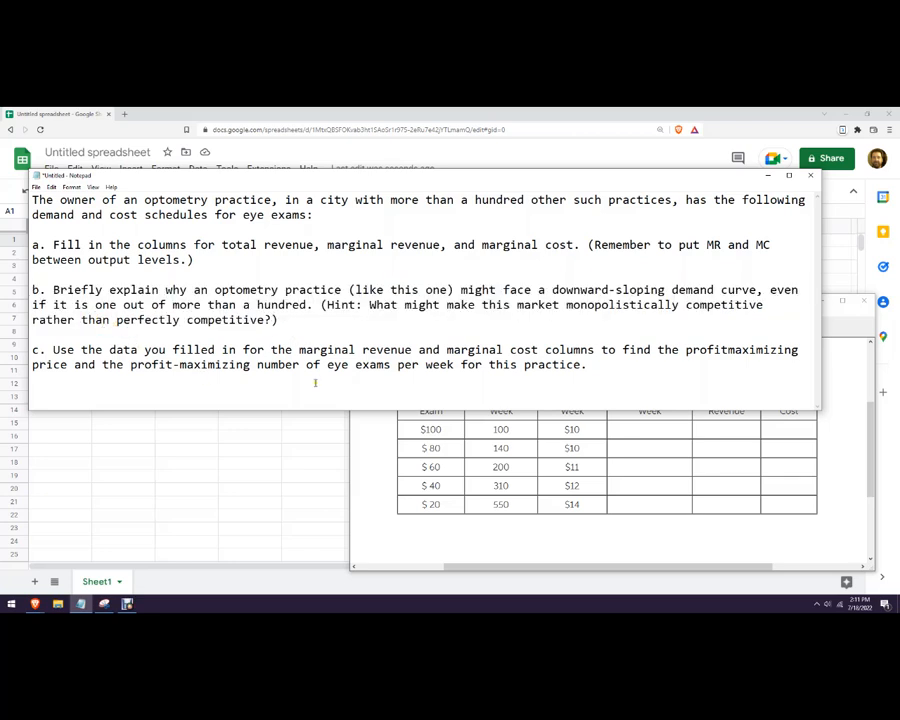
click(729, 352)
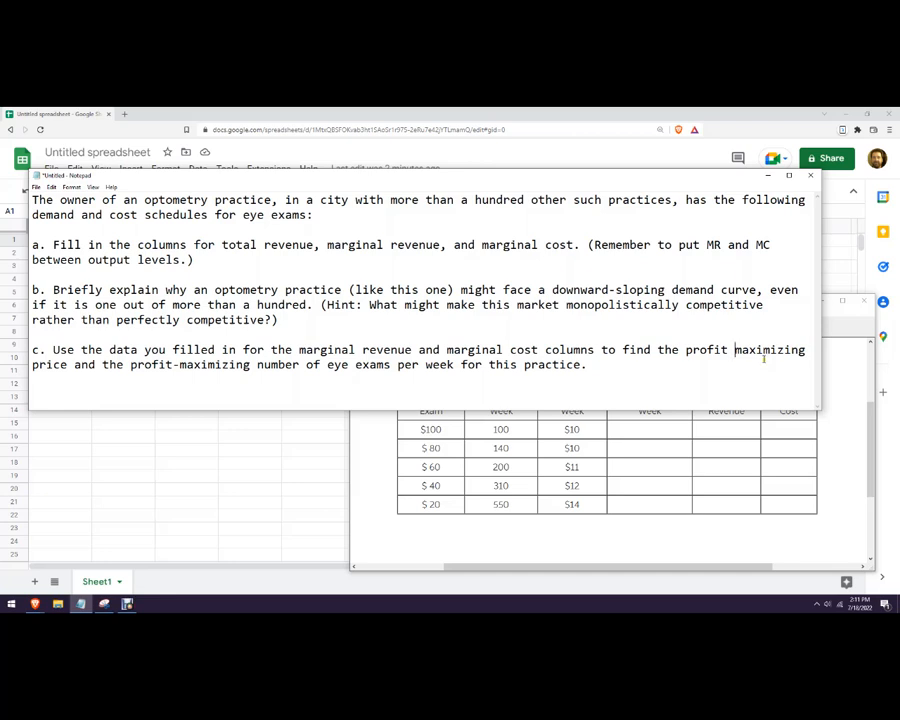
Hide Notepad and arrange the browser and the table image side by side.
click(767, 179)
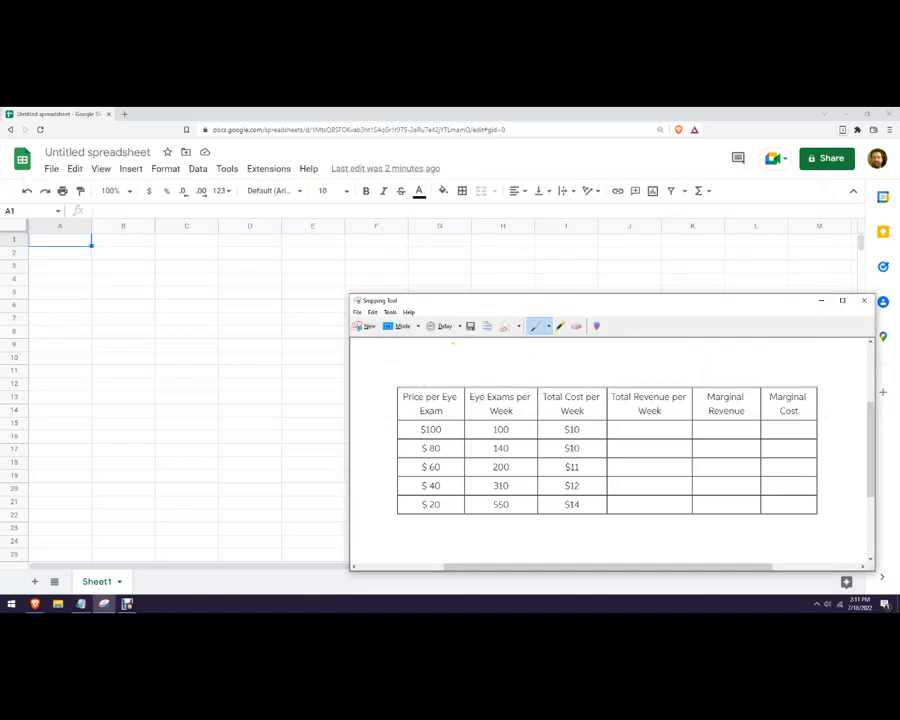
drag(448, 303, 416, 207)
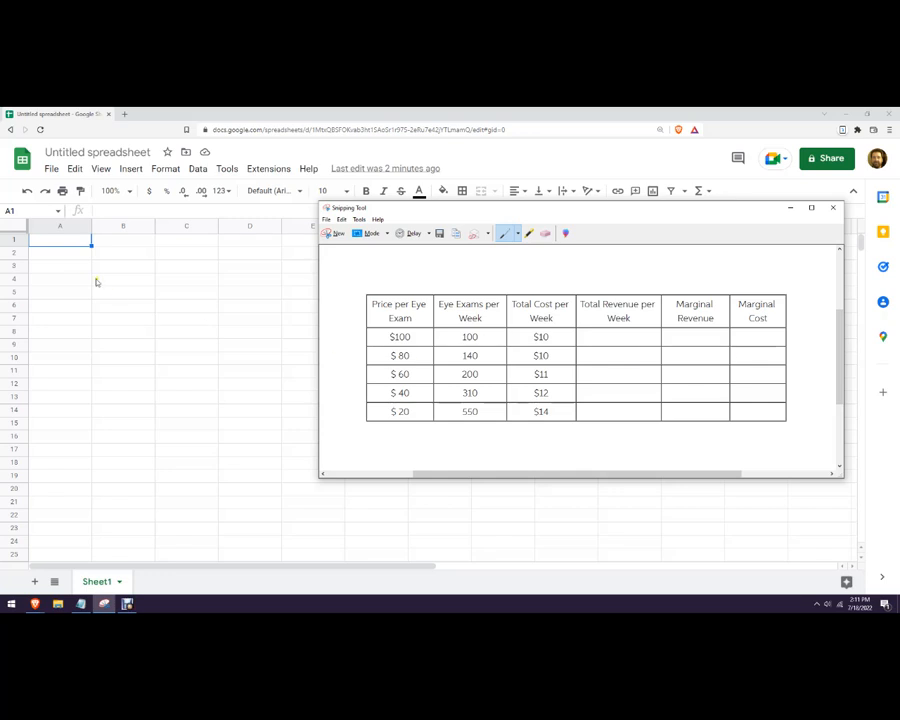
click(53, 241)
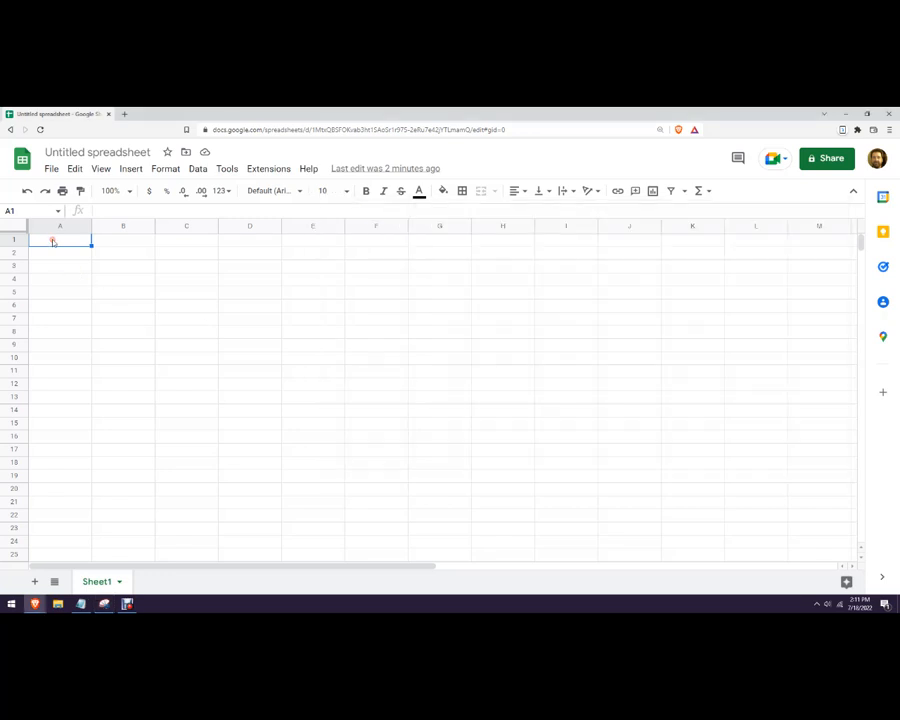
click(867, 117)
drag(558, 171, 338, 121)
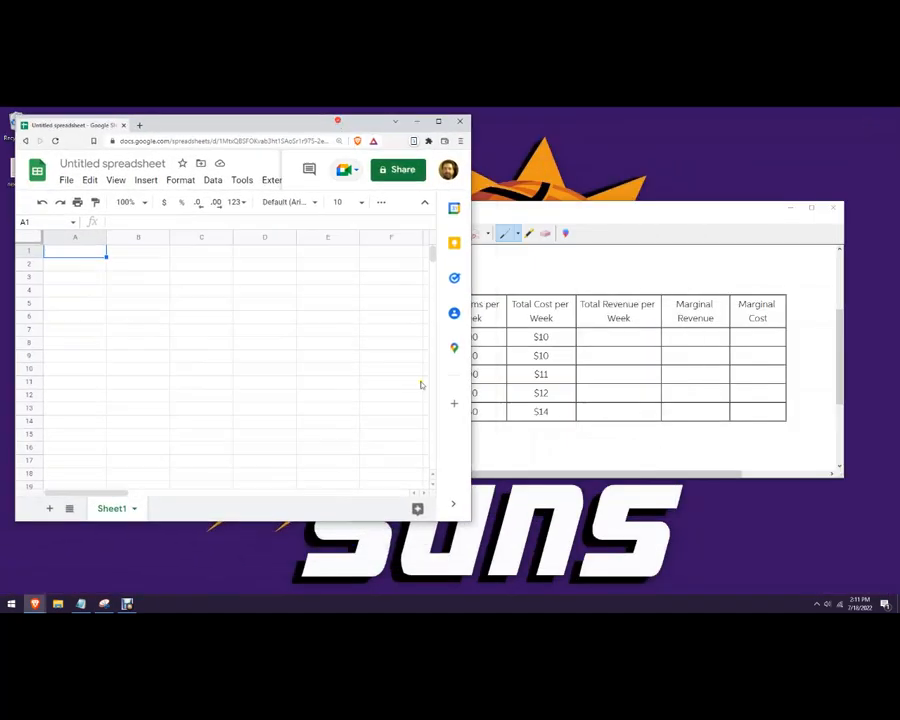
drag(469, 519, 521, 596)
drag(638, 210, 842, 229)
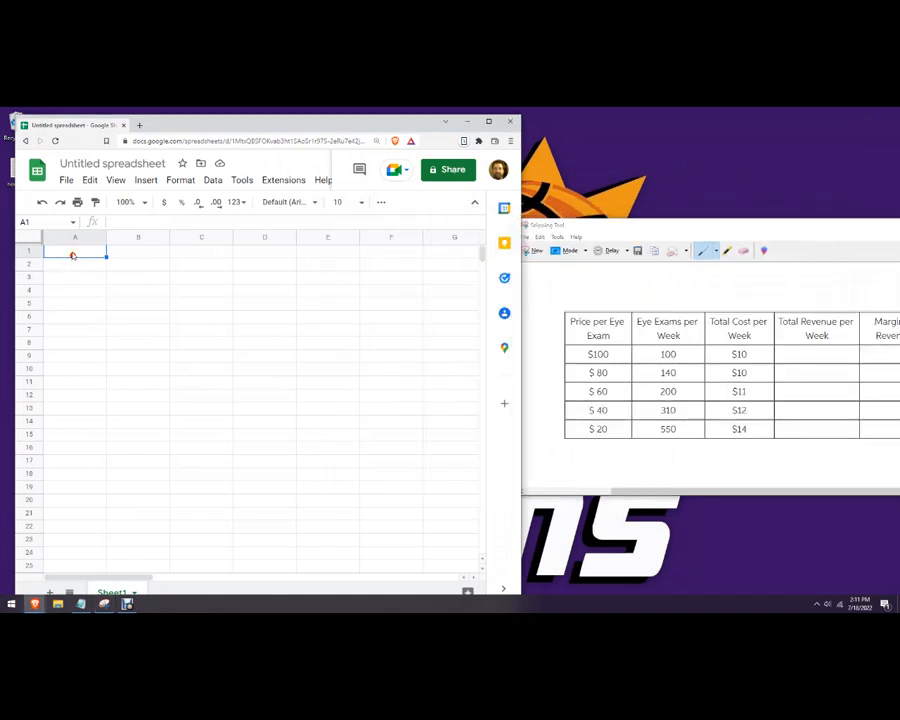
Enter the 'Price per Eye Exam' header in A1 and widen column A to fit.
click(72, 253)
text(Price )
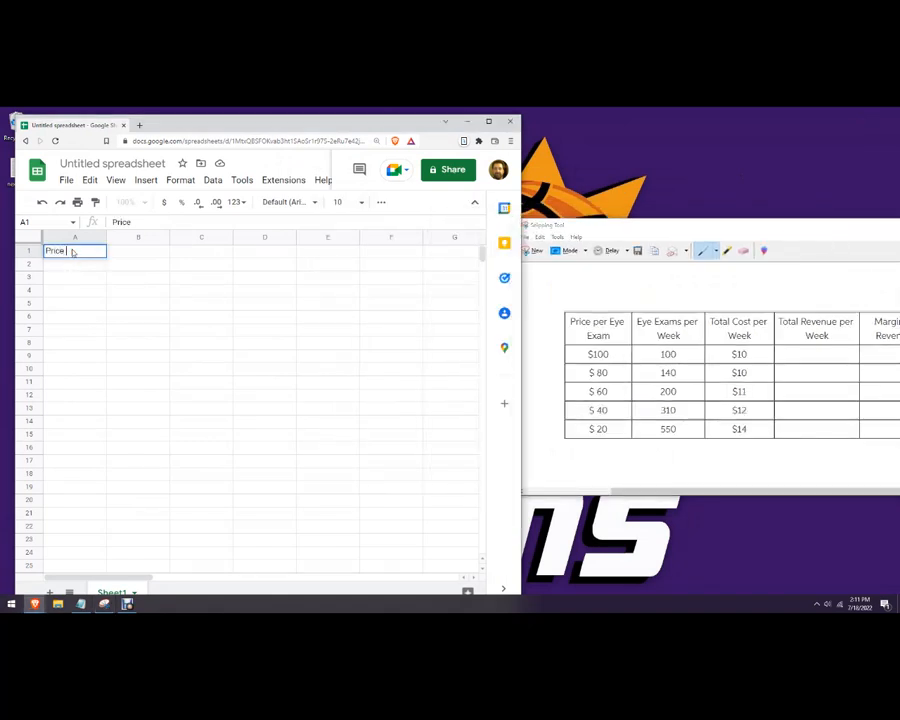
text(per Eye Exam)
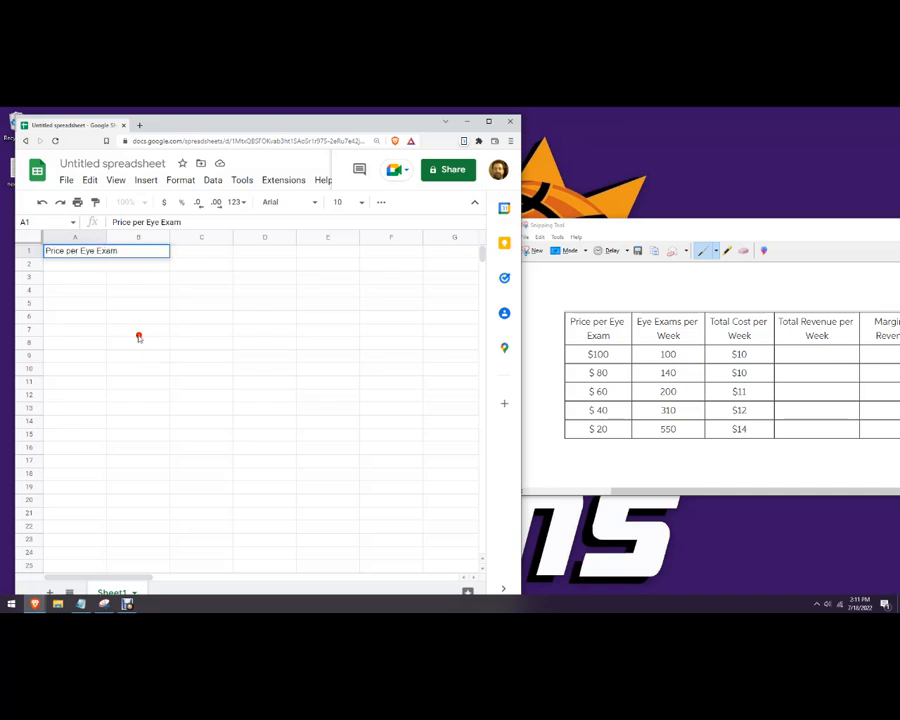
click(137, 333)
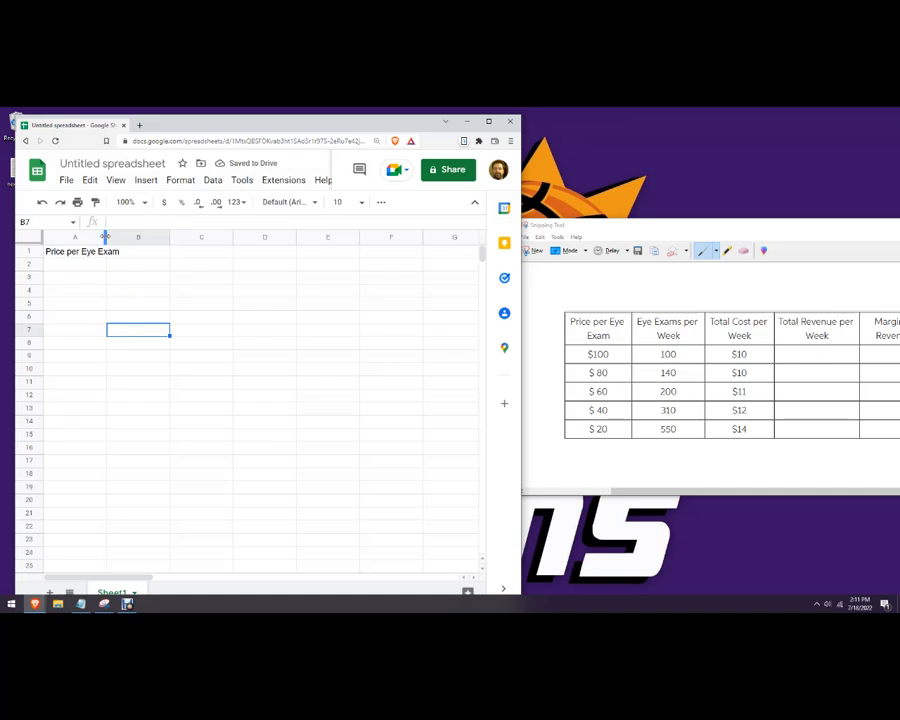
drag(105, 237, 122, 238)
Enter headers 'Eye Exams per Week', 'Total Cost per Week' and 'Total Revenue Per Week' in B1:D1.
click(141, 253)
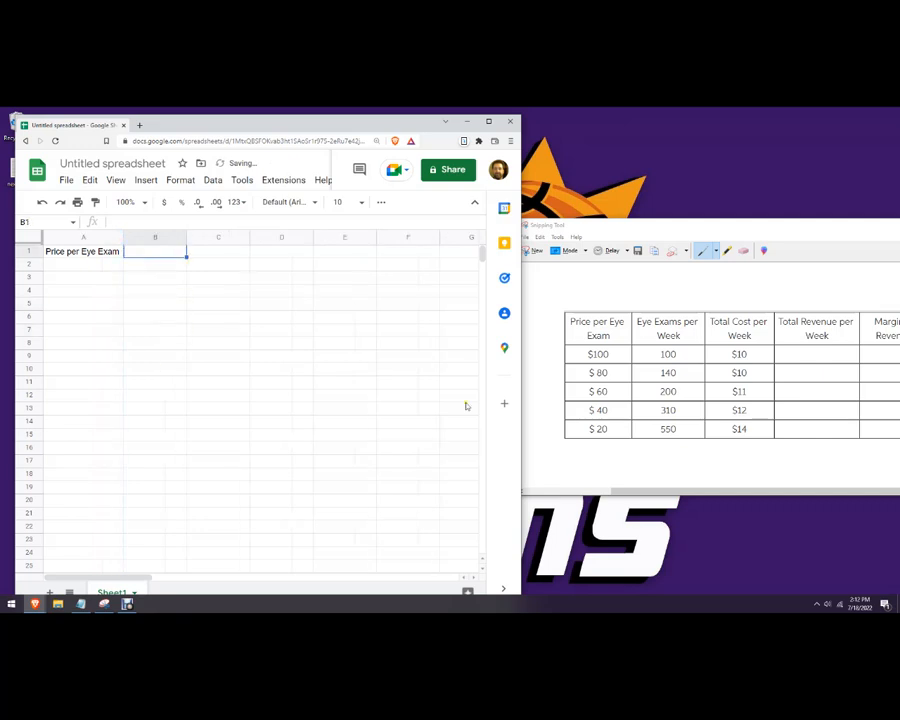
text(Eye Exams per Week)
key(Return)
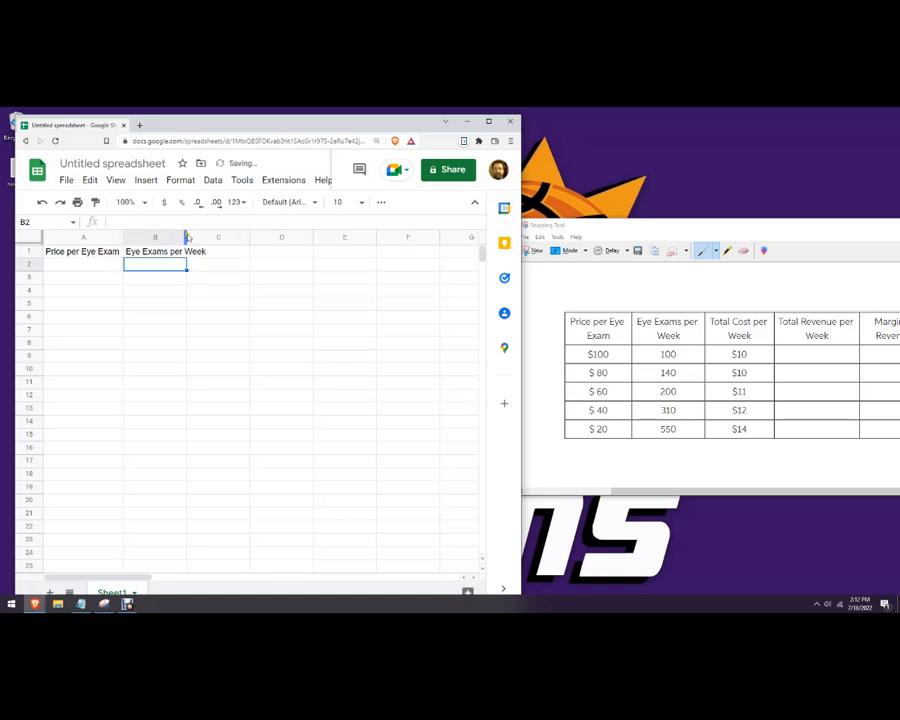
click(236, 251)
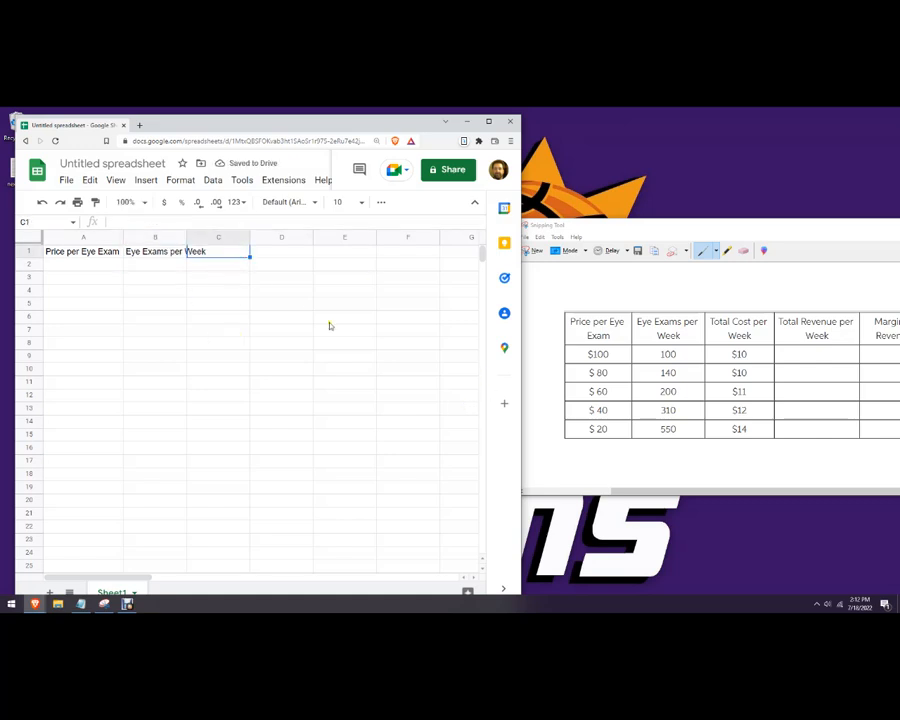
text(Total Cost per Week)
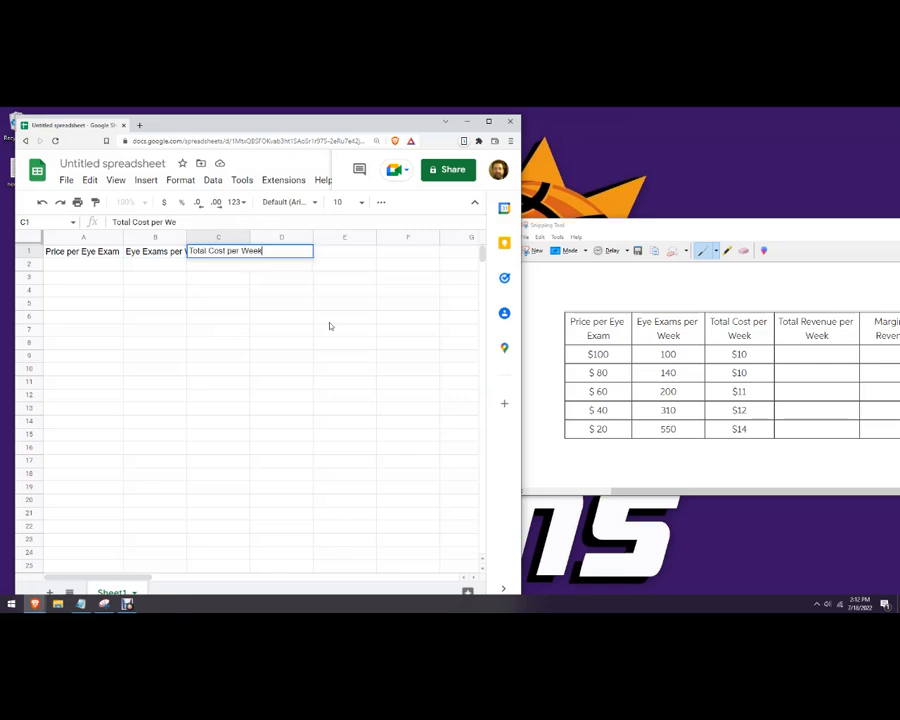
key(Return)
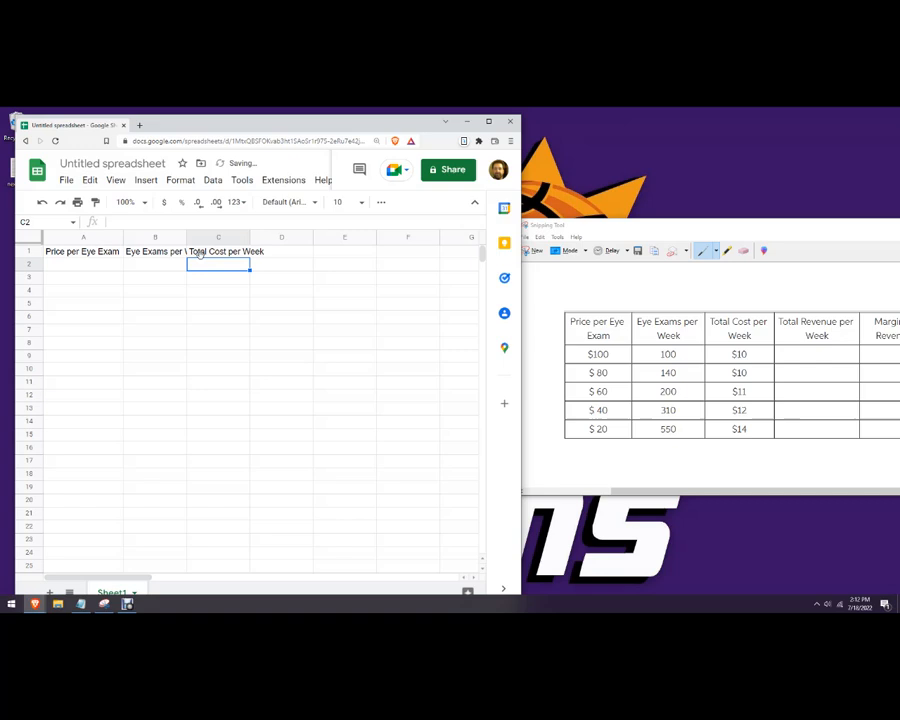
click(282, 250)
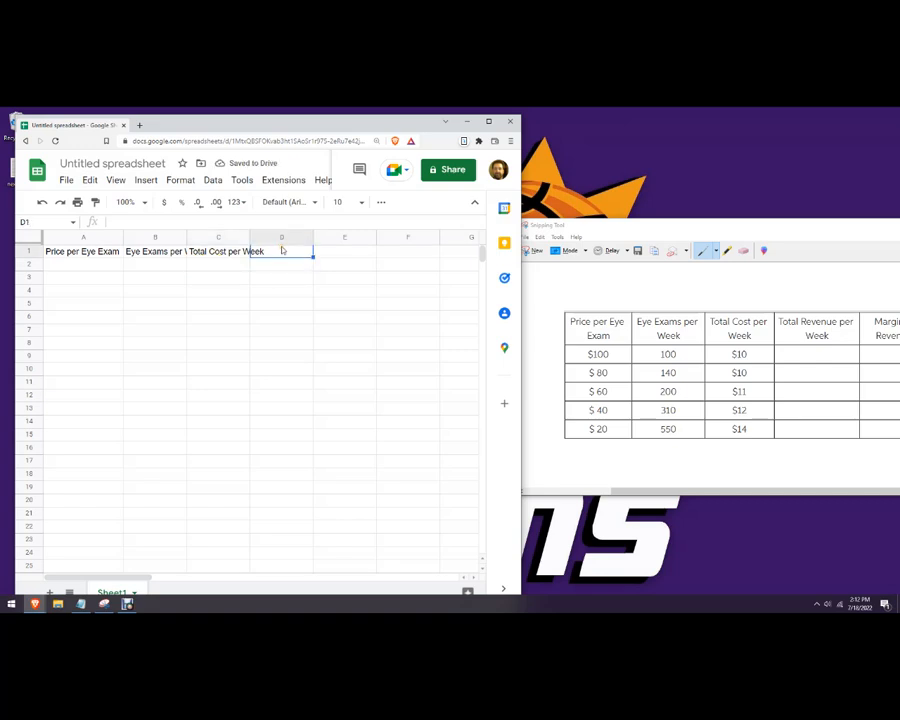
text(Total Rev)
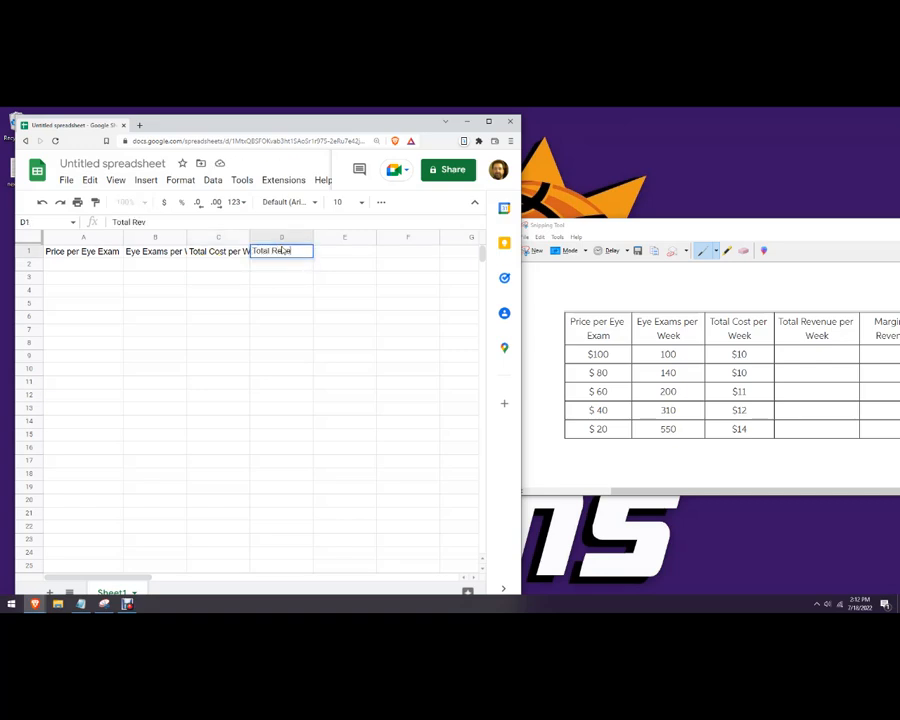
text(enue Per Week)
key(Return)
click(272, 306)
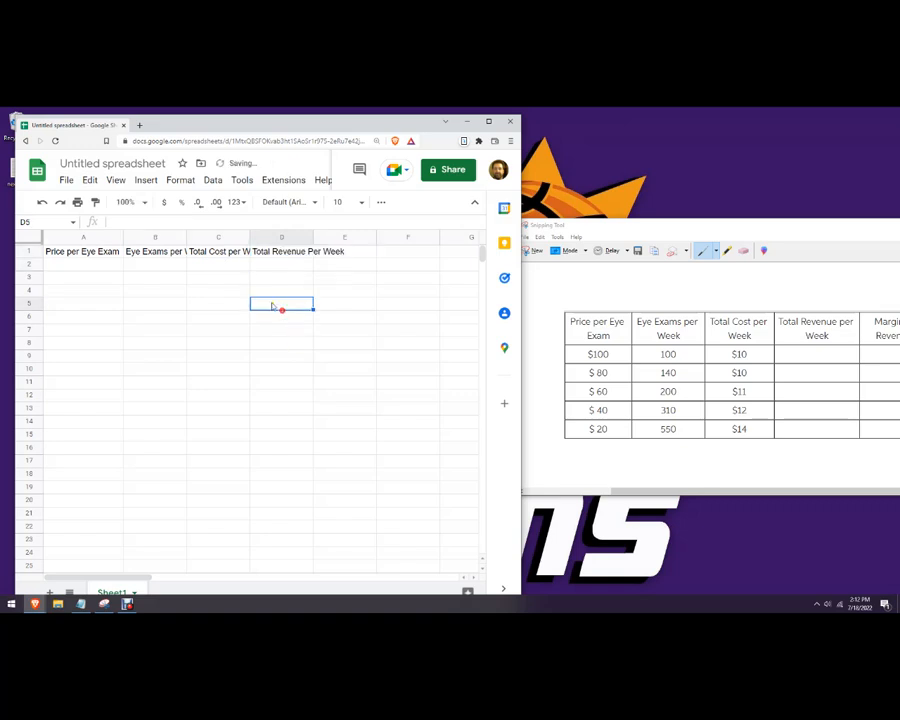
click(170, 252)
Maximize the browser window and make row 1 taller.
right_click(158, 250)
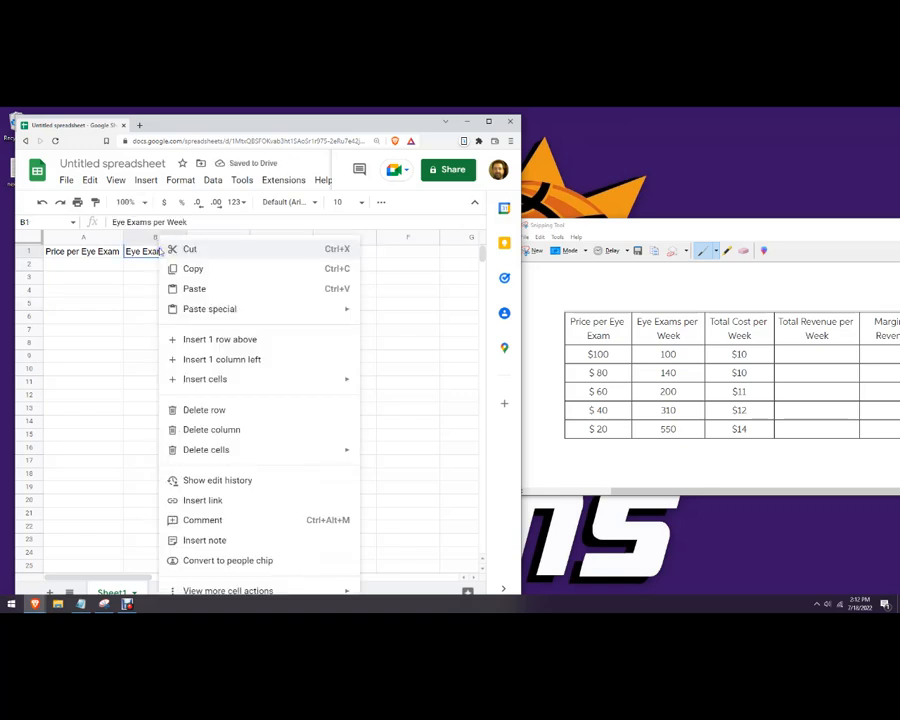
click(490, 122)
mouse_move(273, 581)
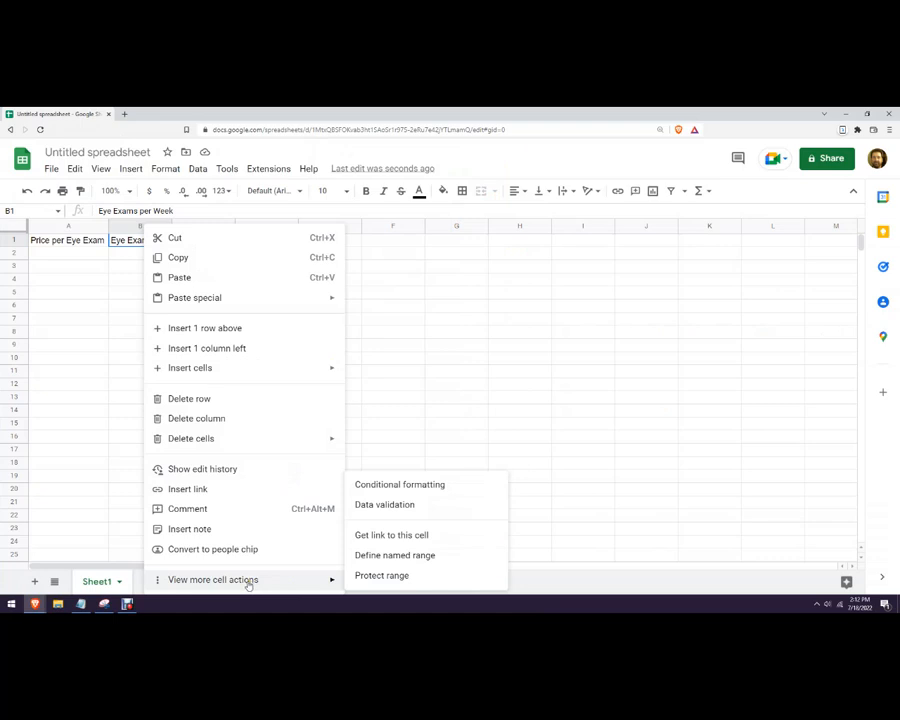
click(456, 436)
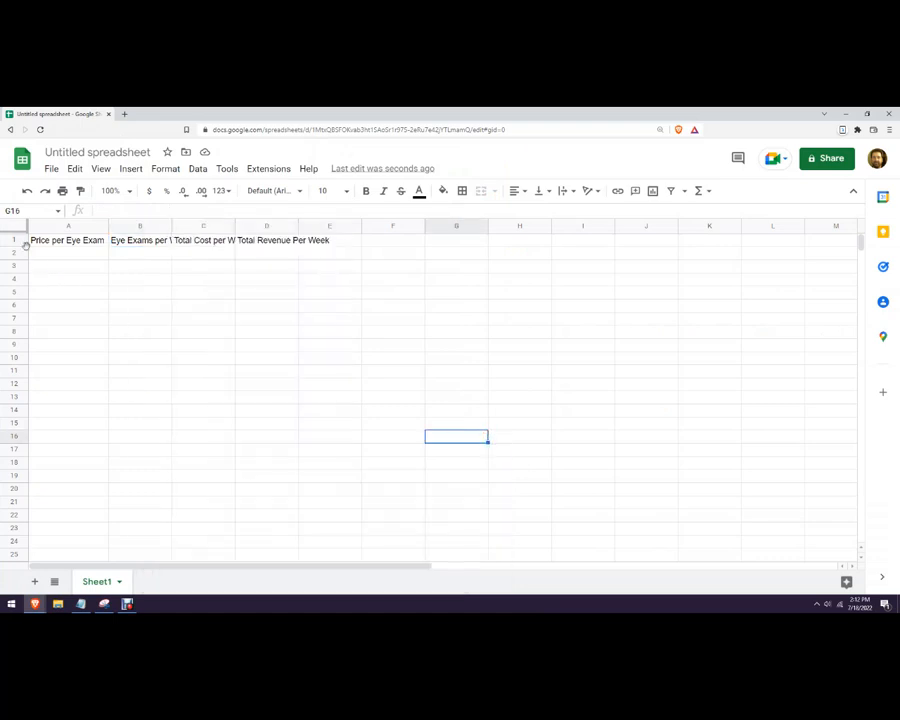
drag(18, 245, 10, 268)
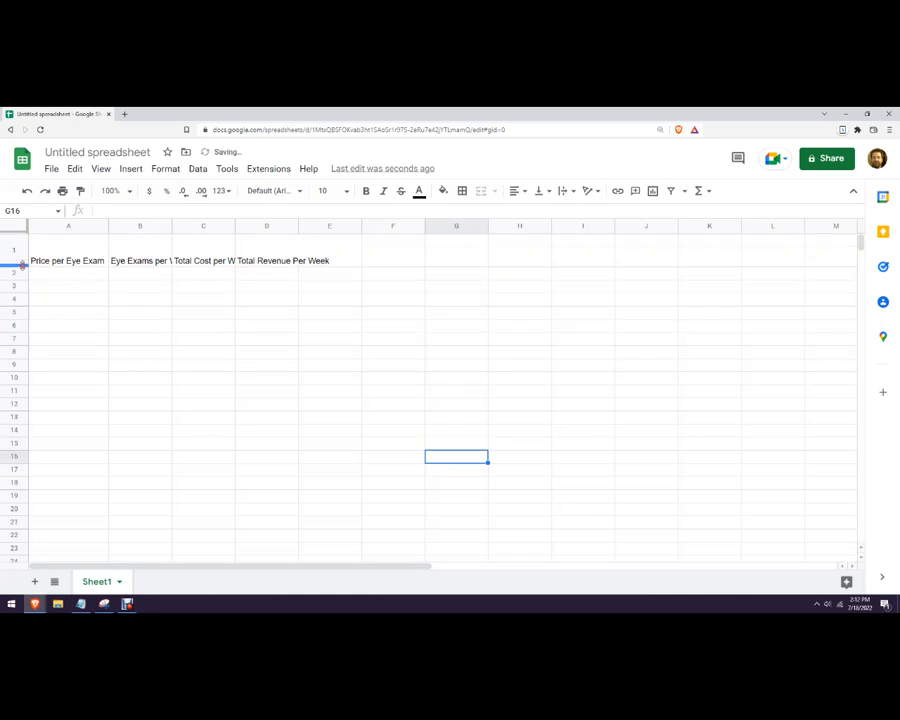
right_click(117, 254)
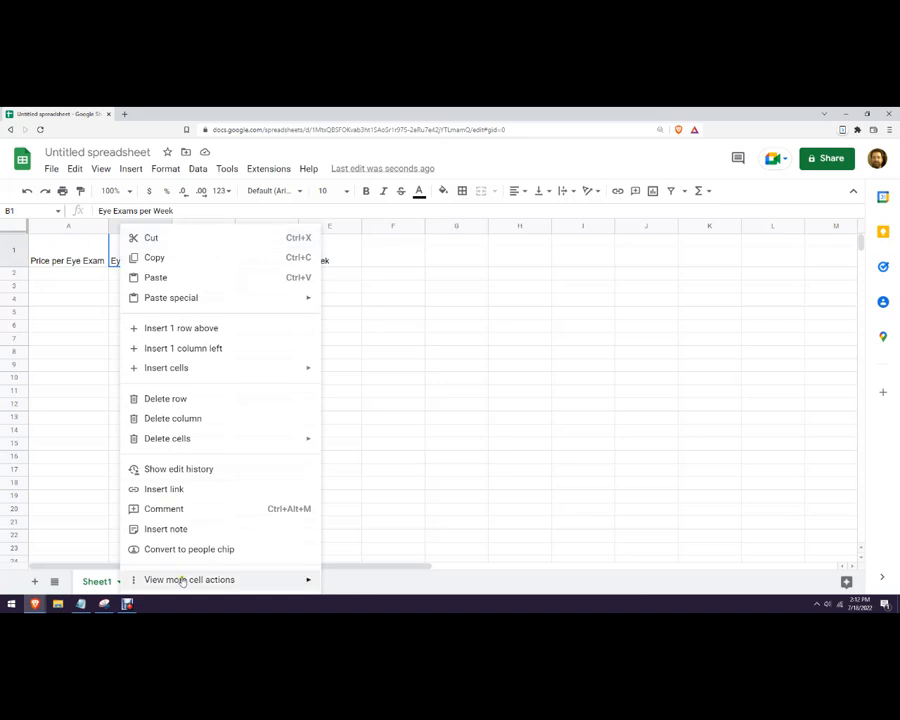
mouse_move(182, 580)
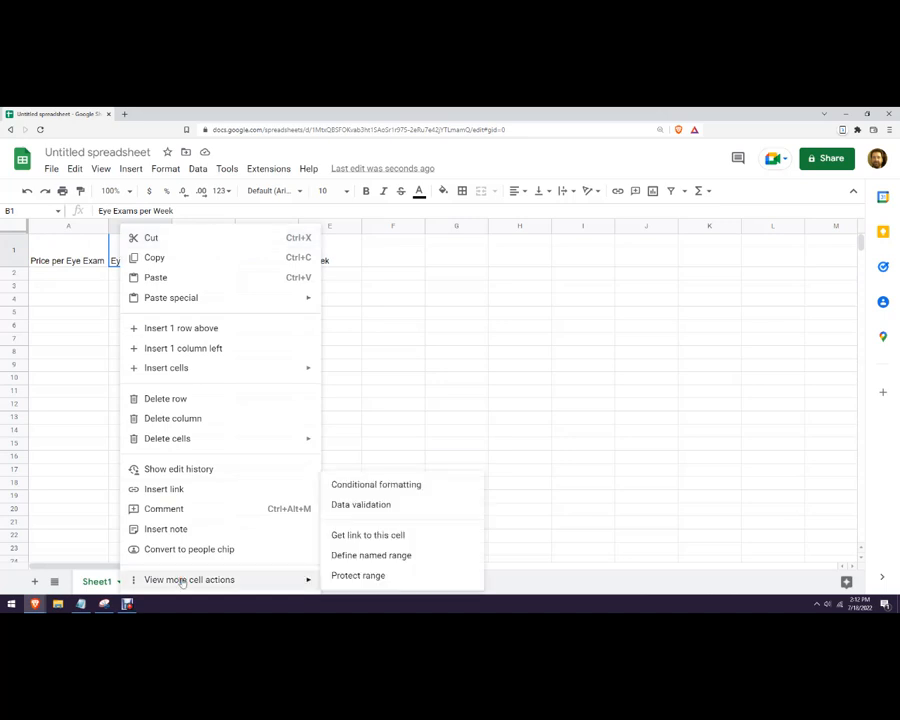
click(404, 362)
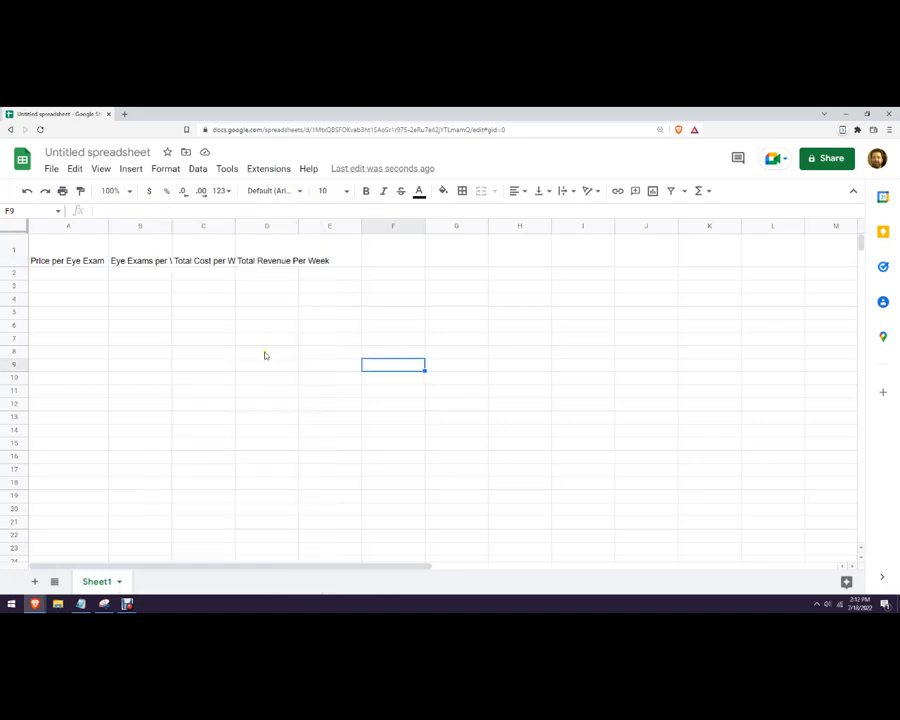
Set text wrapping to Wrap on the B1 and C1 headers.
click(152, 259)
click(157, 171)
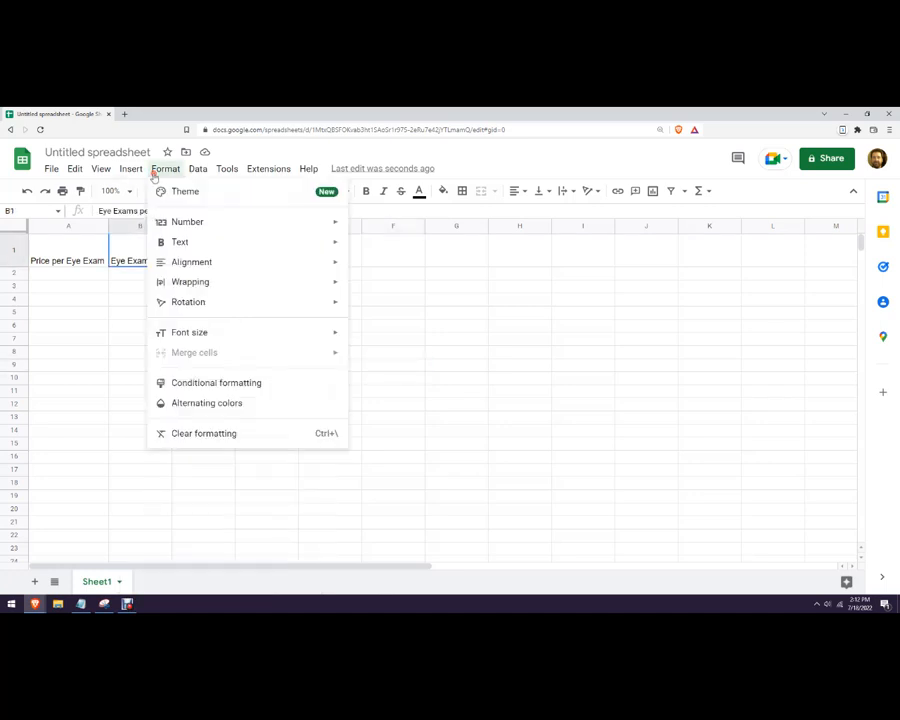
mouse_move(195, 281)
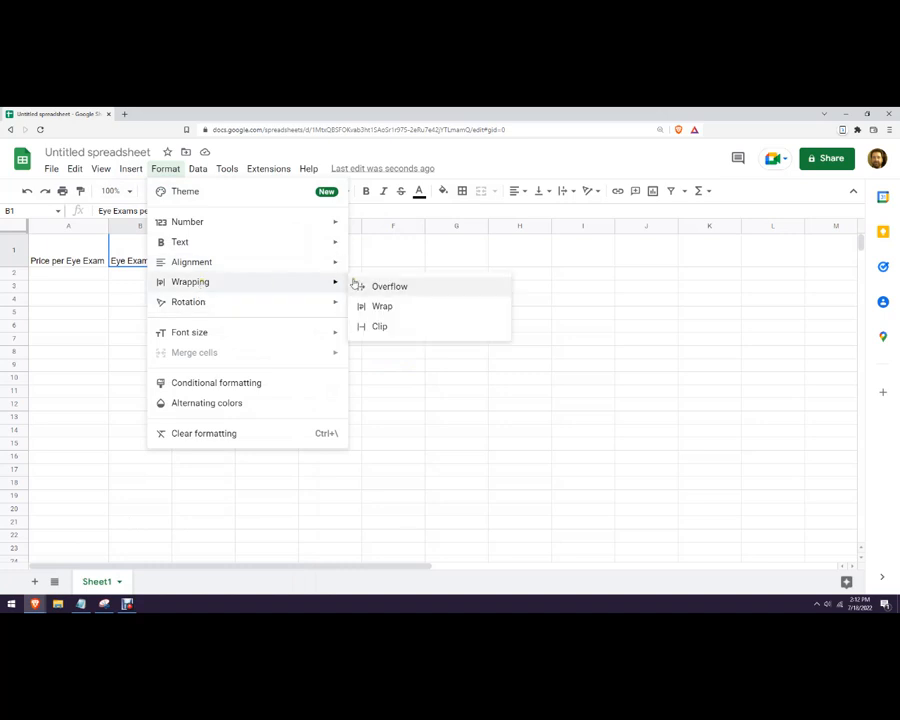
click(382, 306)
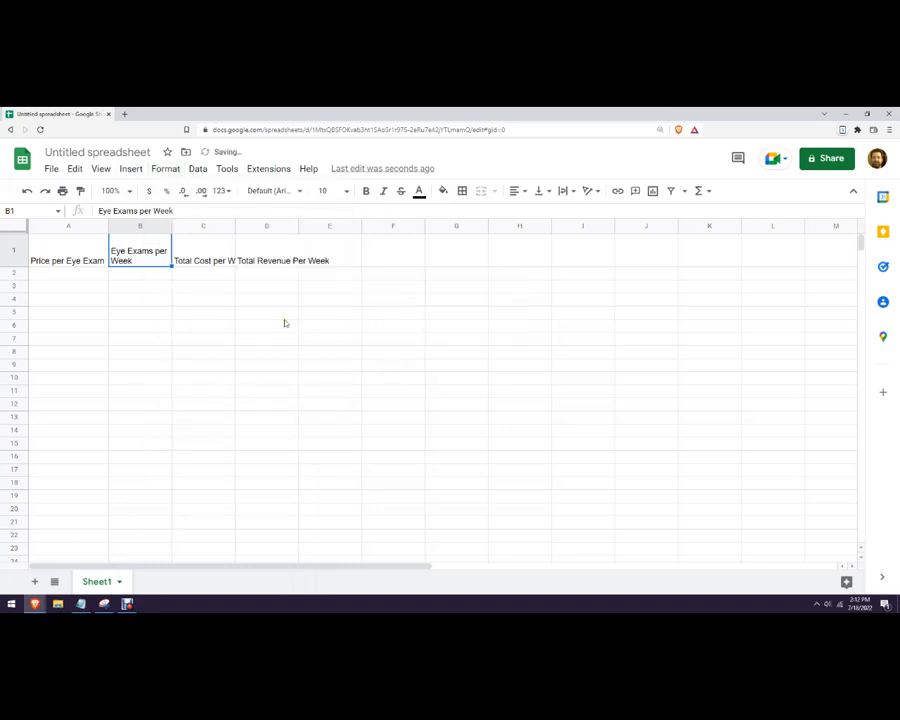
click(215, 257)
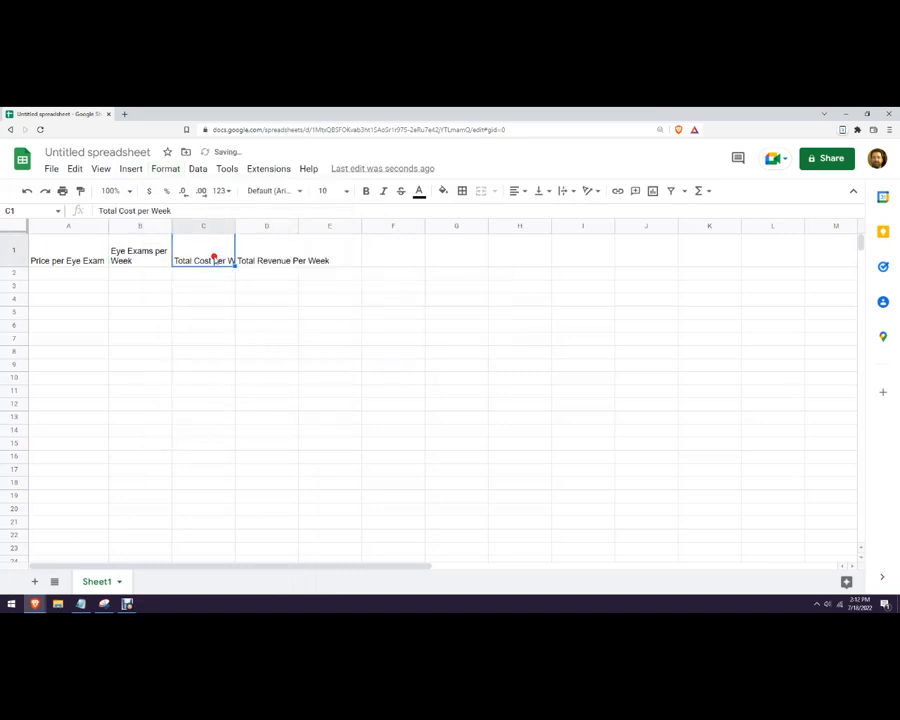
click(155, 172)
mouse_move(190, 285)
click(382, 306)
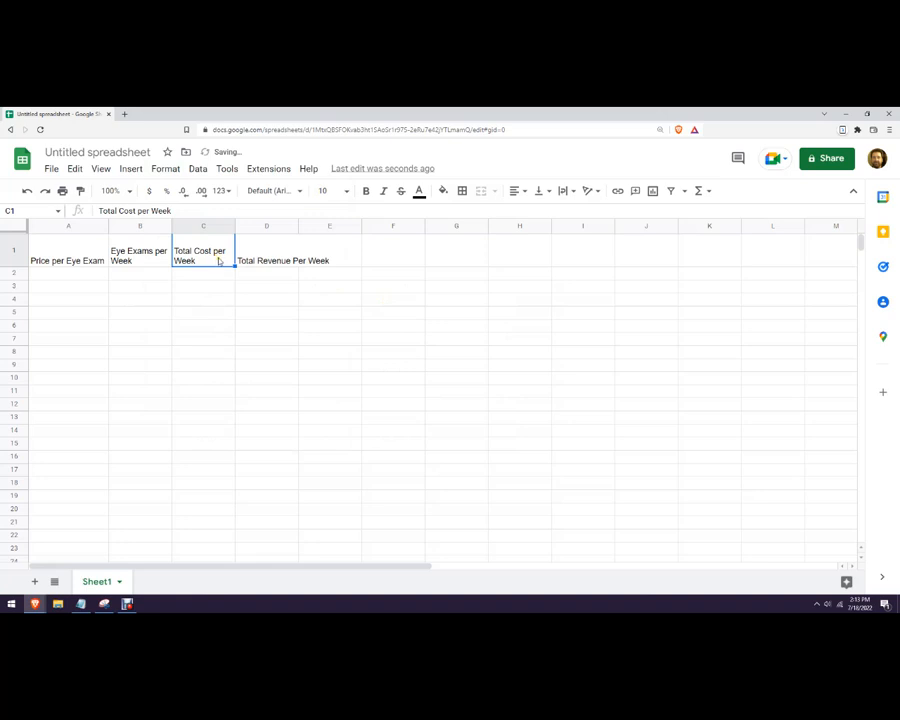
Paint the wrap formatting onto D1 and A1, then narrow column A.
click(82, 191)
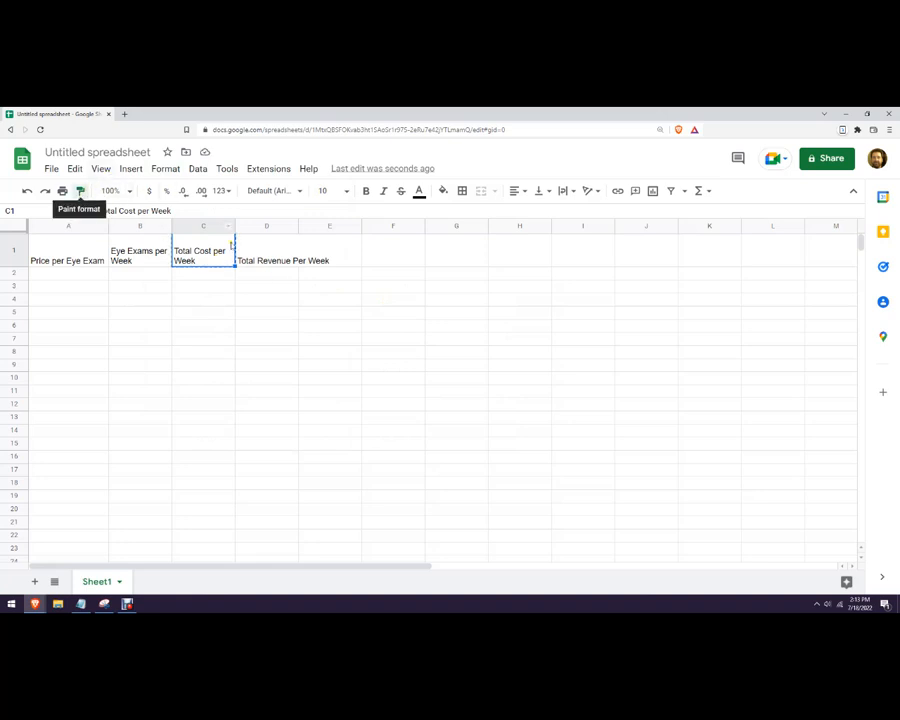
click(266, 259)
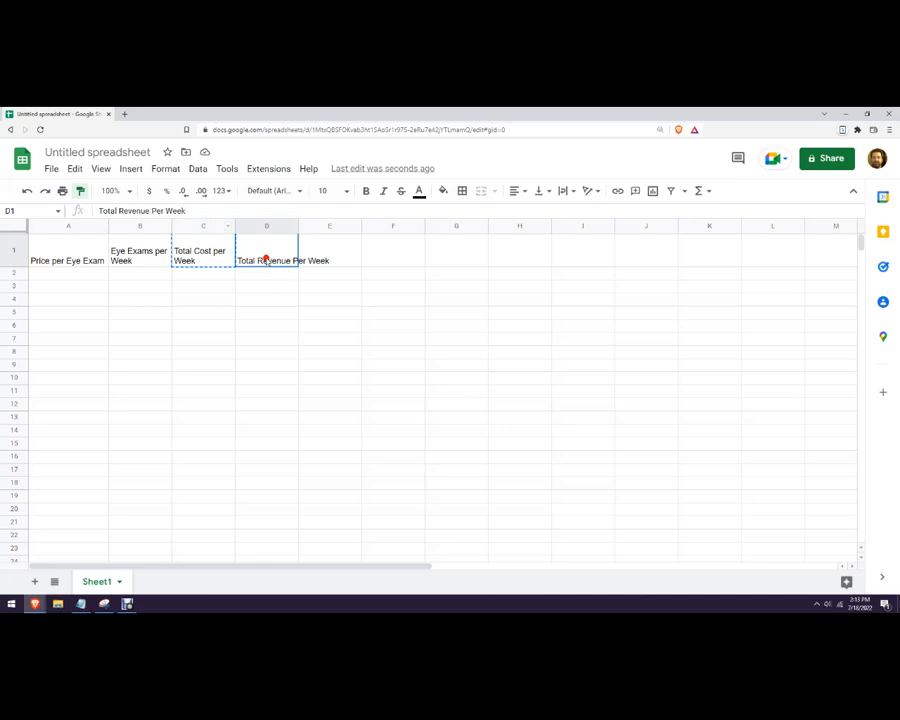
click(311, 364)
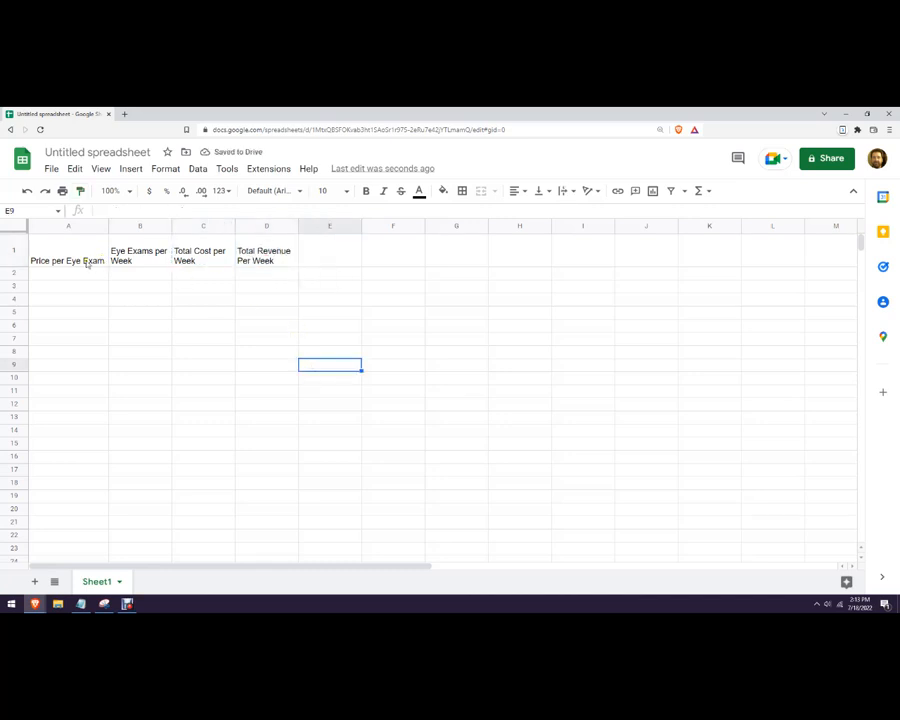
click(131, 253)
click(80, 190)
click(66, 257)
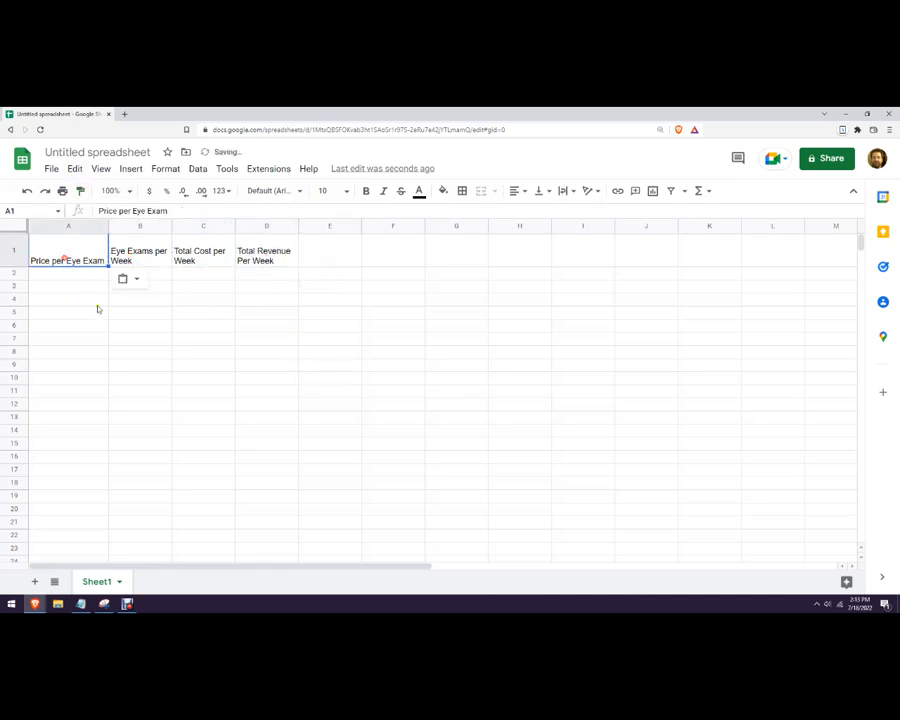
click(97, 311)
drag(108, 227, 93, 227)
click(108, 270)
Bold the header row and shorten row 1 to fit the headers.
click(13, 251)
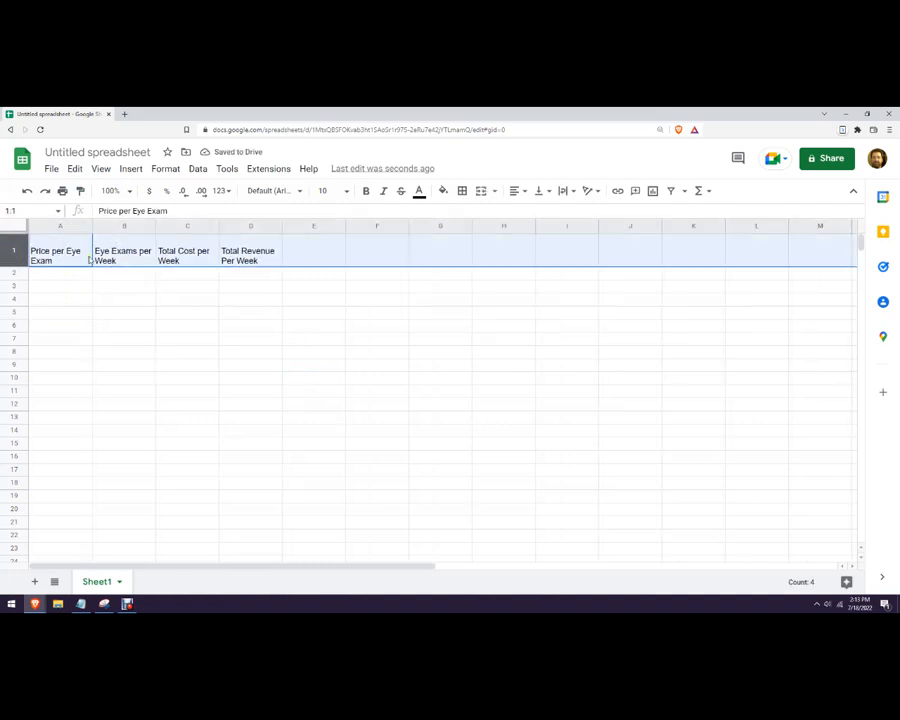
click(366, 190)
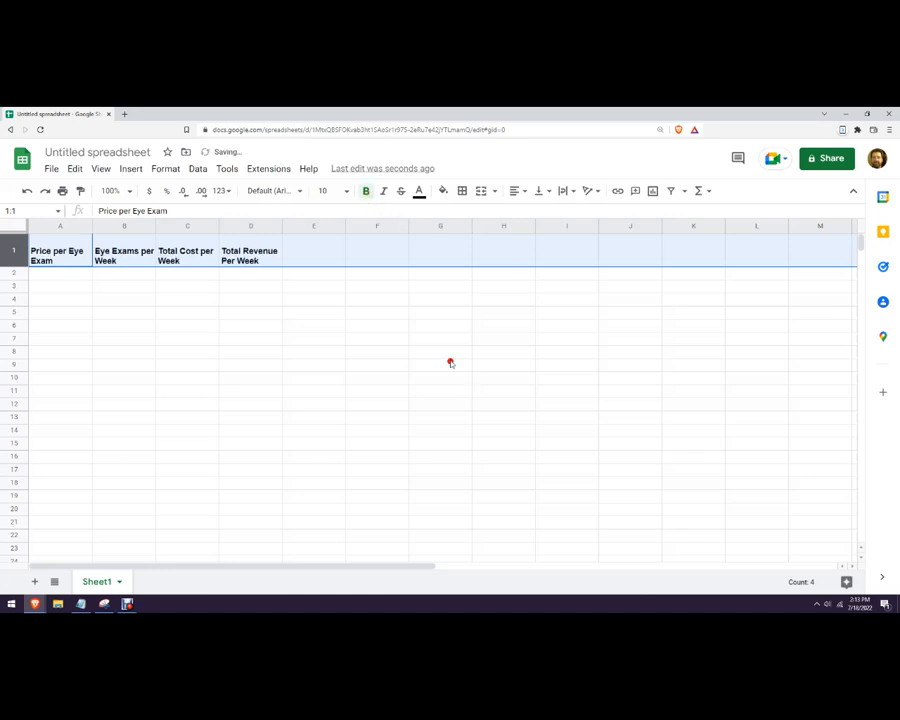
click(450, 364)
click(324, 255)
drag(16, 271, 16, 258)
click(274, 290)
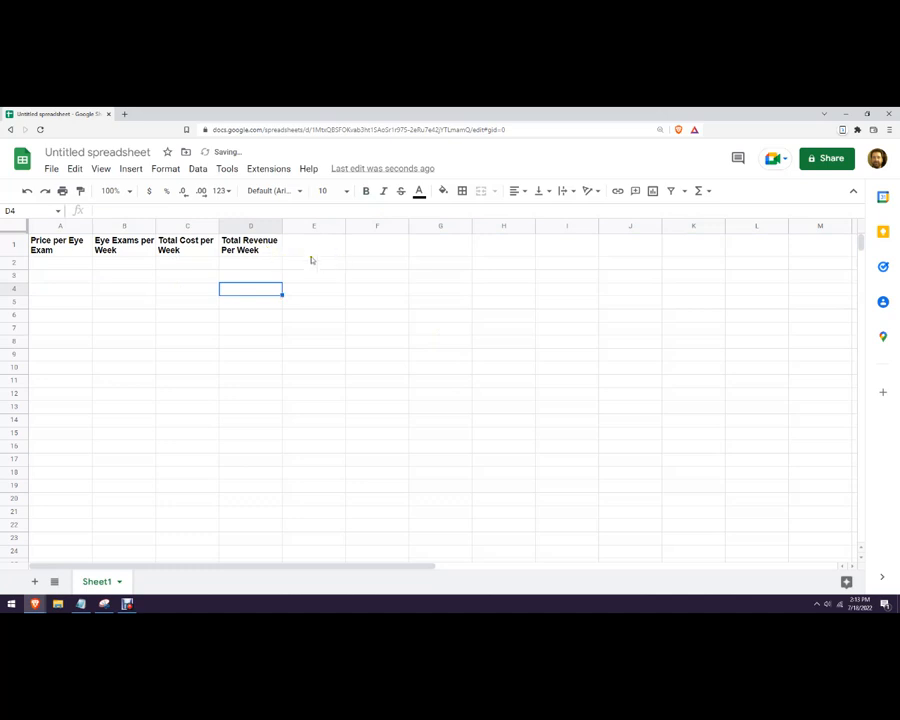
Center-align the header row text.
click(14, 244)
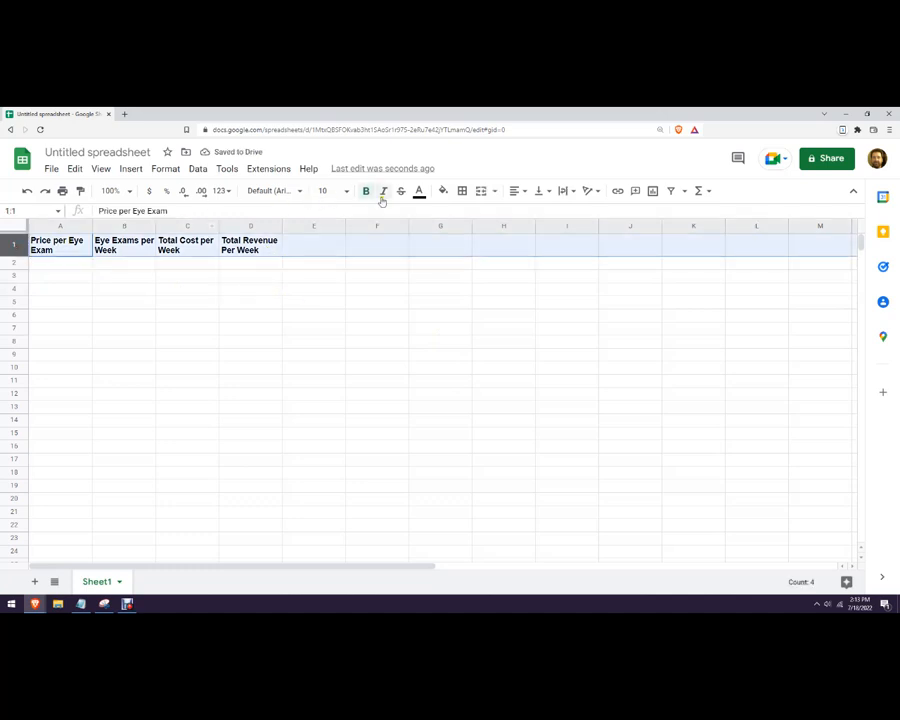
click(520, 191)
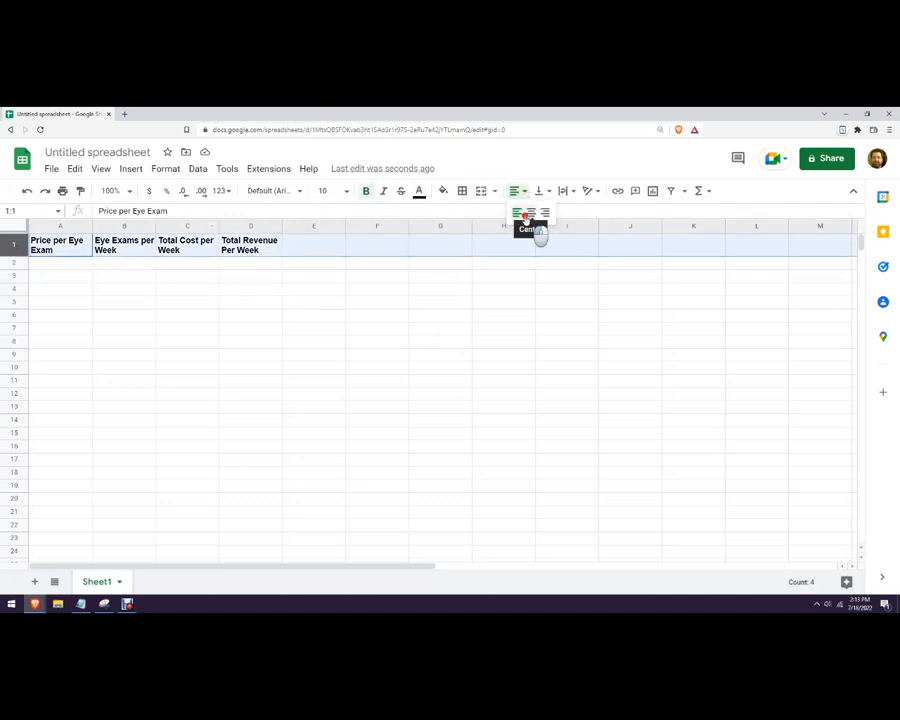
click(531, 212)
click(372, 287)
click(301, 247)
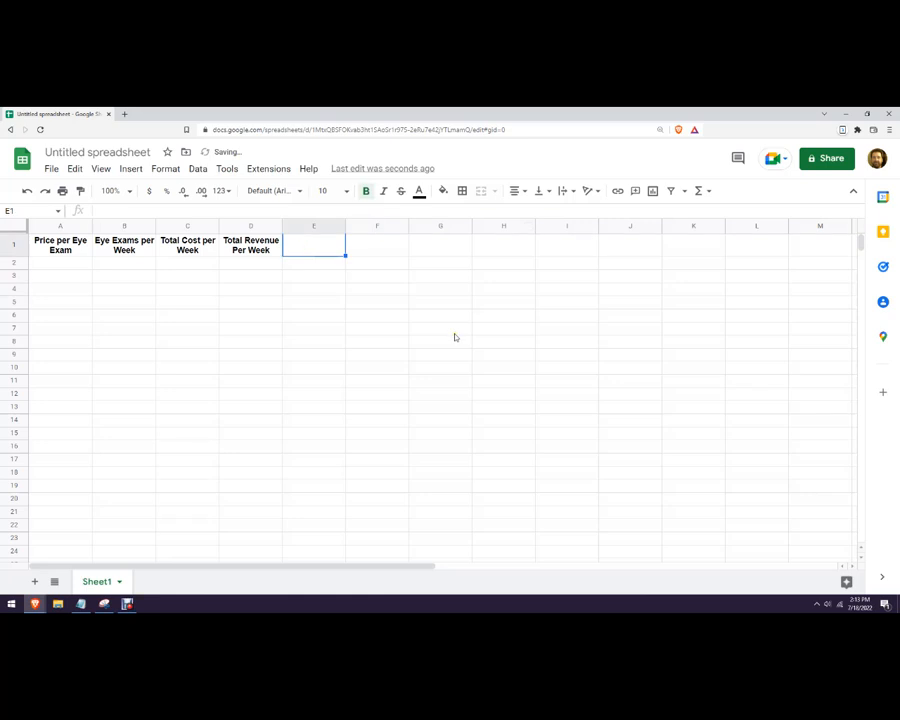
Enter 'Total Revenue per Week' in E1 and paint D1's formatting onto it.
text(Total Revenue per week)
key(BackSpace)
key(BackSpace)
key(BackSpace)
key(BackSpace)
text(Week)
key(Return)
click(325, 246)
click(259, 249)
click(81, 193)
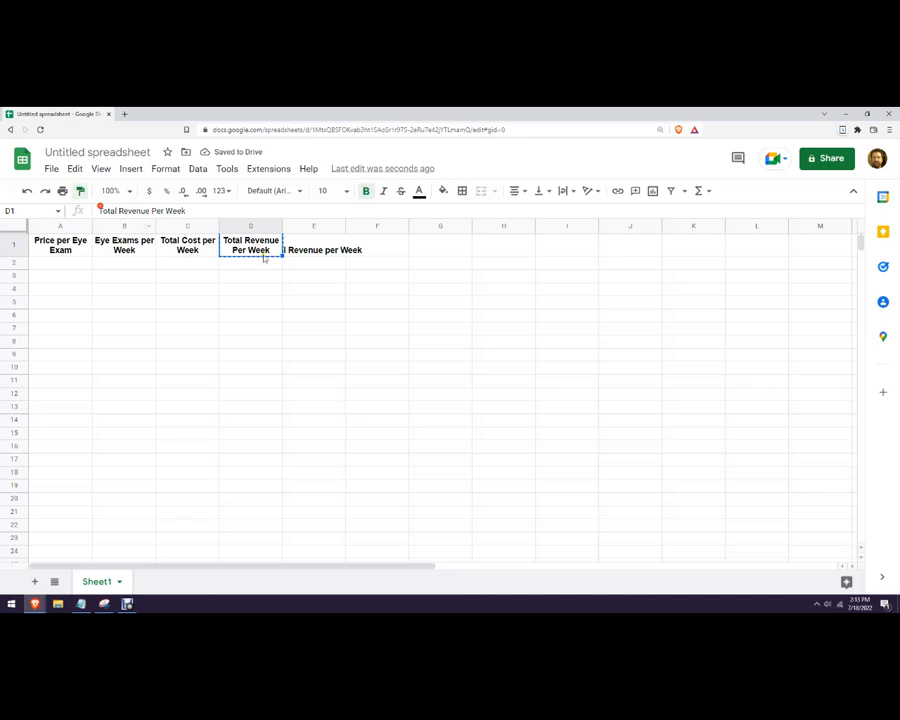
click(314, 249)
Enter headers 'Marginal Revenue' in F1 and 'Marginal Cost' in G1.
click(379, 246)
text(Marginal Reven)
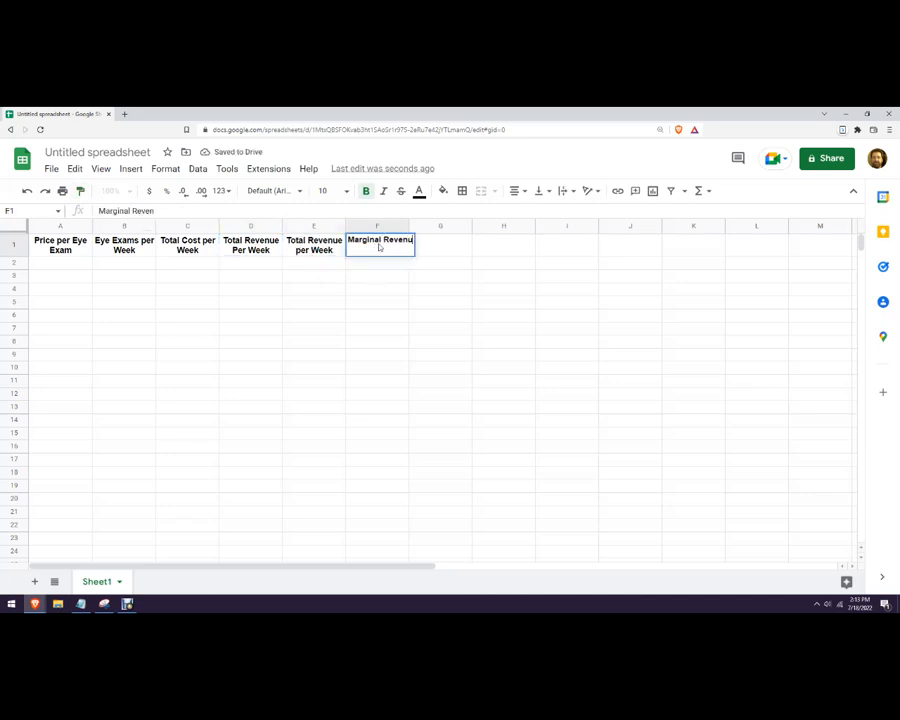
text(ue)
click(500, 316)
click(449, 249)
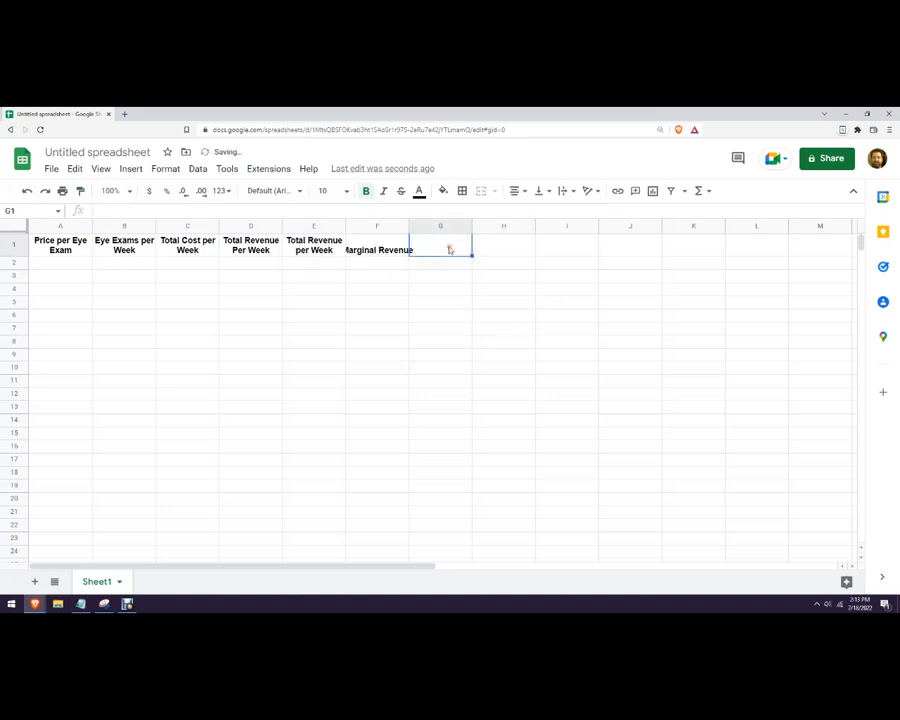
text(Marginal)
text(Cost)
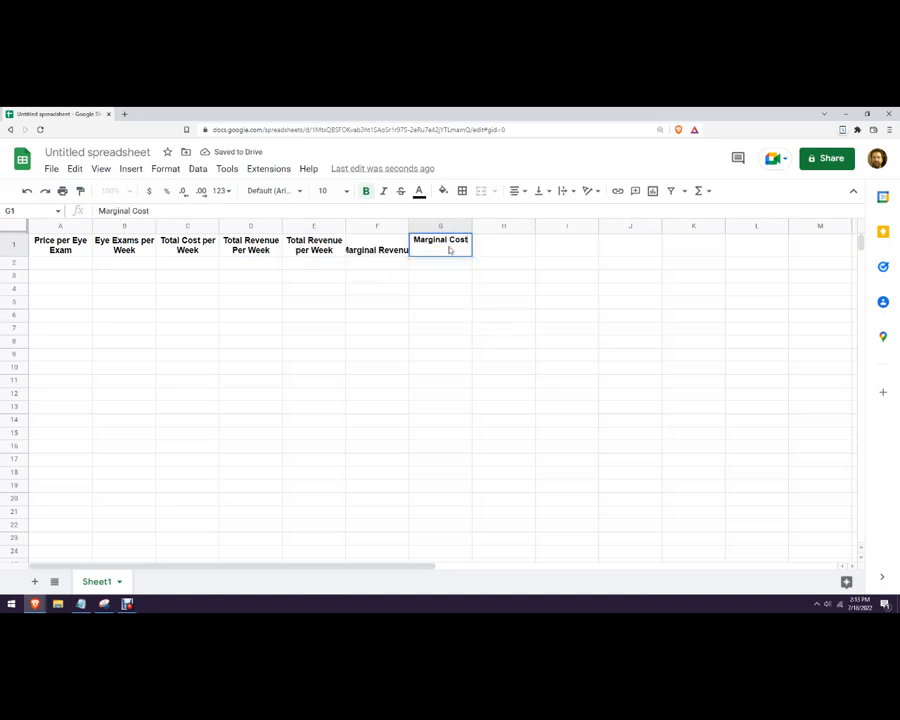
click(458, 327)
Wrap the F1:G1 headers and narrow column G so 'Marginal Cost' wraps.
click(397, 249)
drag(397, 249, 432, 248)
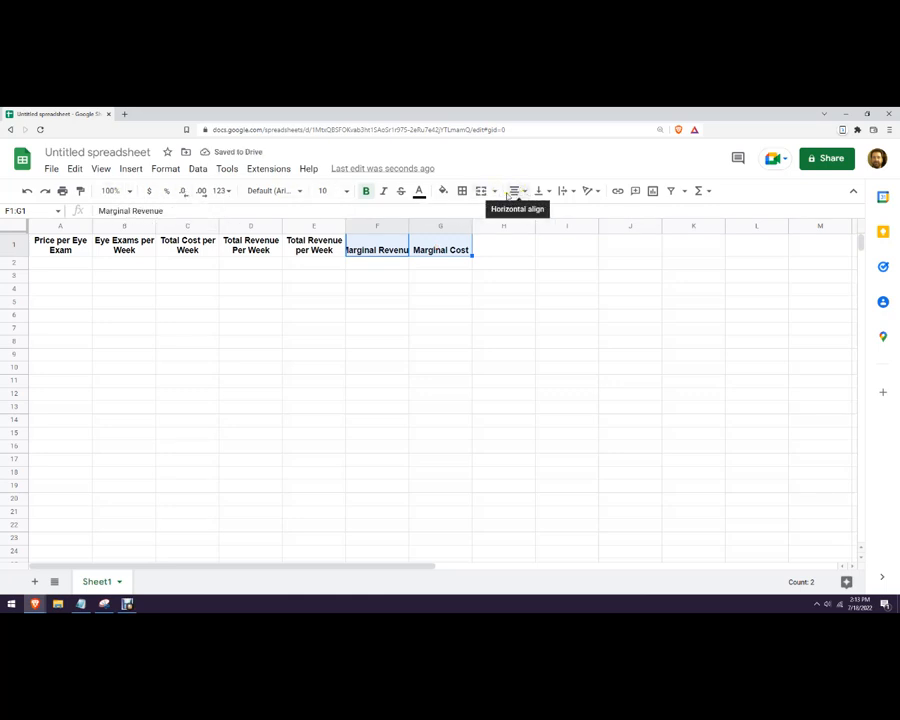
click(523, 193)
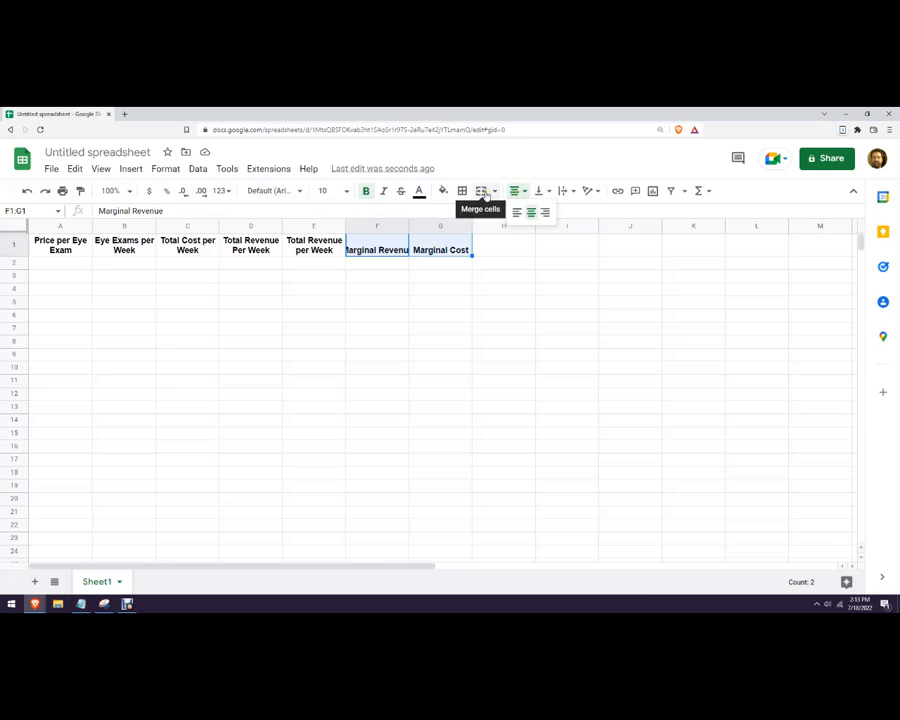
click(520, 300)
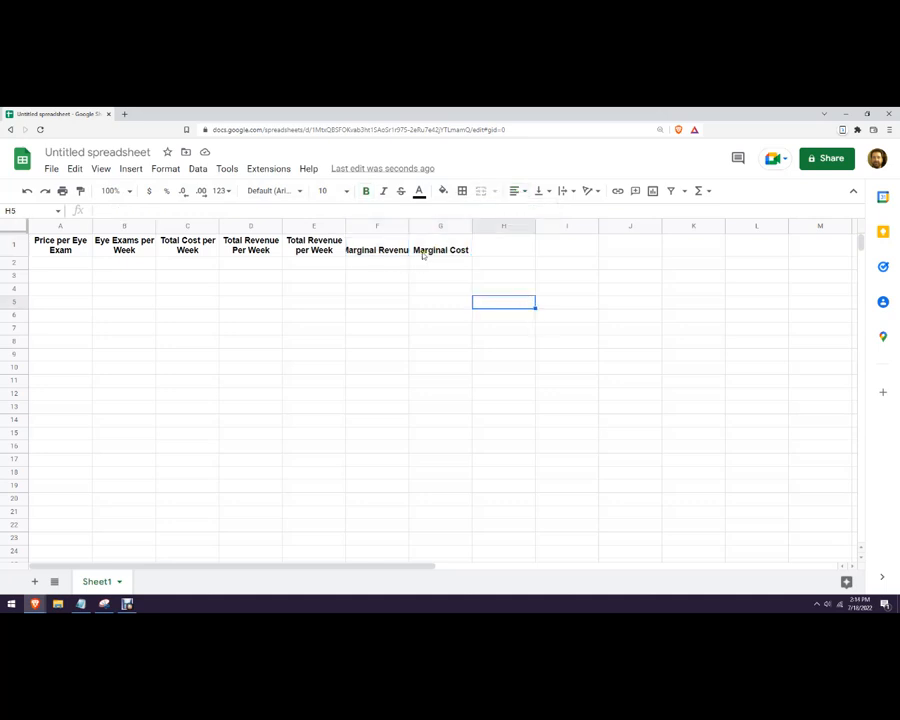
drag(377, 250, 434, 240)
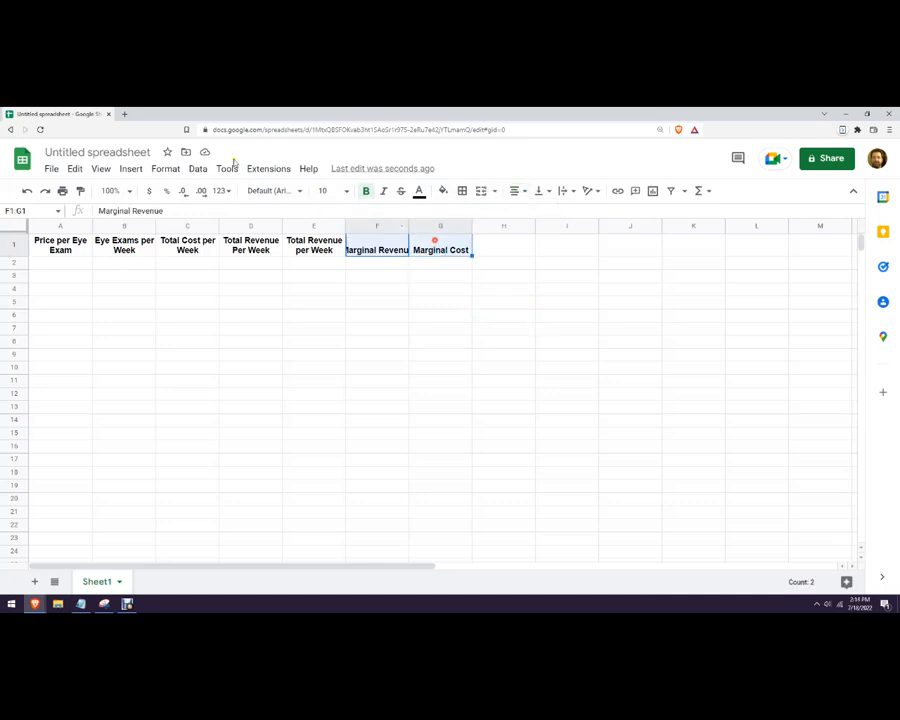
click(166, 169)
mouse_move(335, 283)
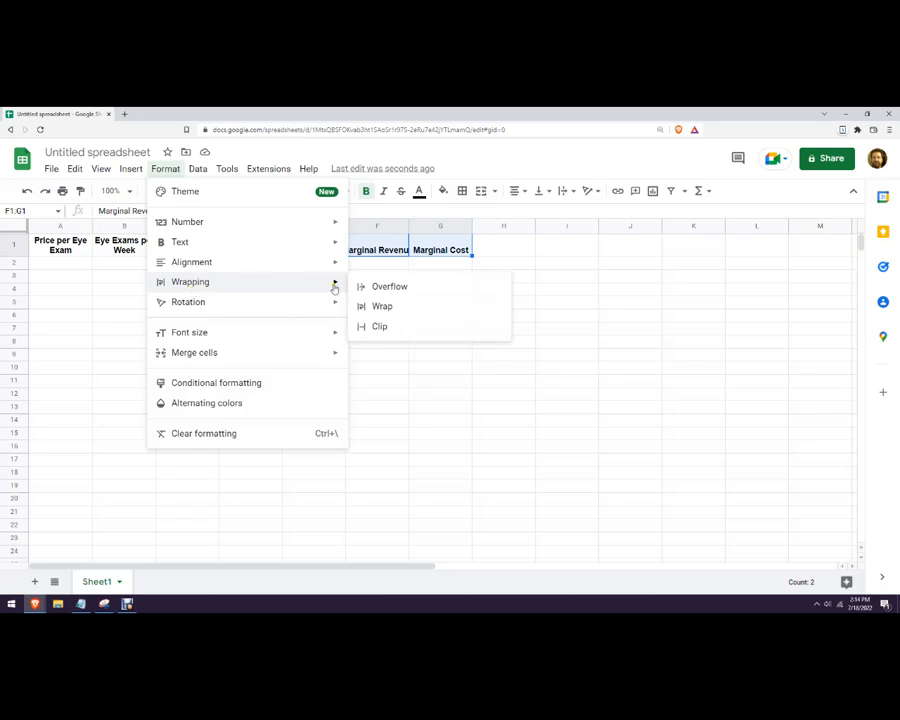
click(389, 308)
click(424, 344)
click(437, 250)
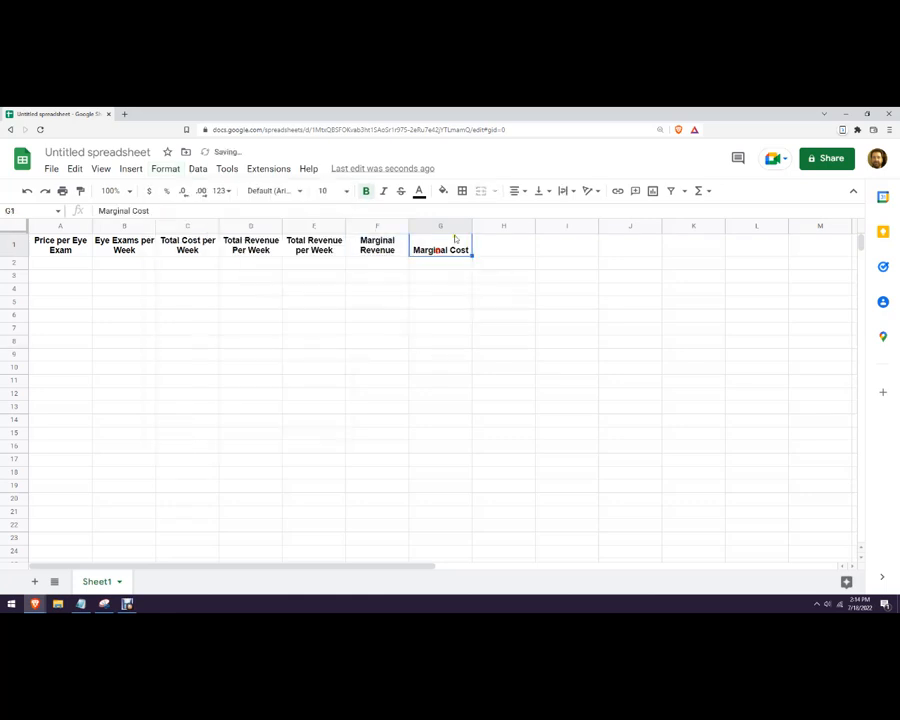
drag(472, 228, 469, 228)
drag(468, 229, 465, 229)
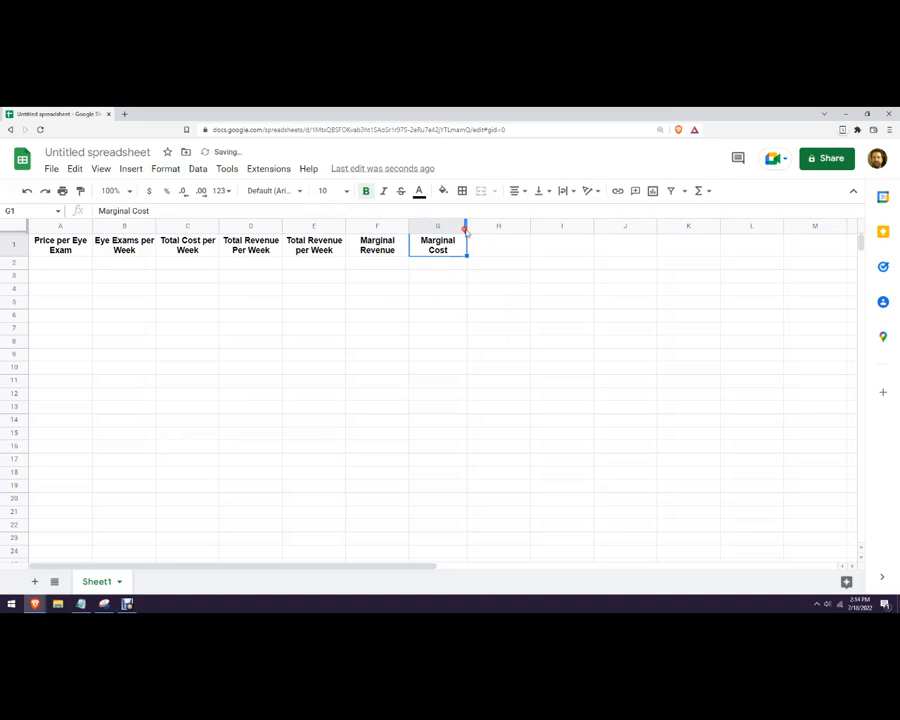
click(510, 275)
Enter prices 100, 80 and 60 in A2:A4.
click(65, 270)
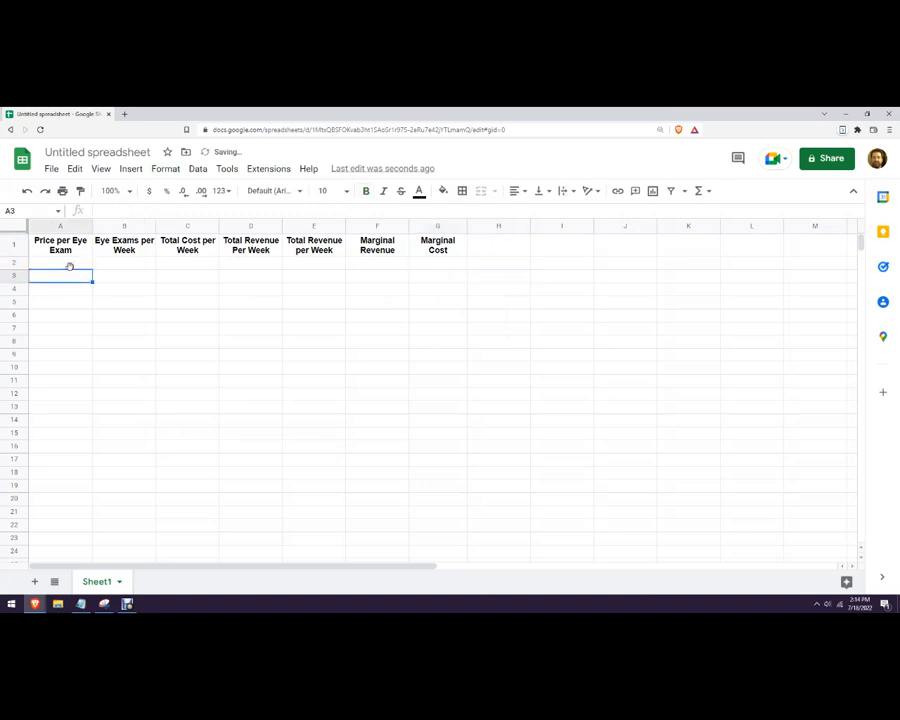
click(70, 264)
text(100)
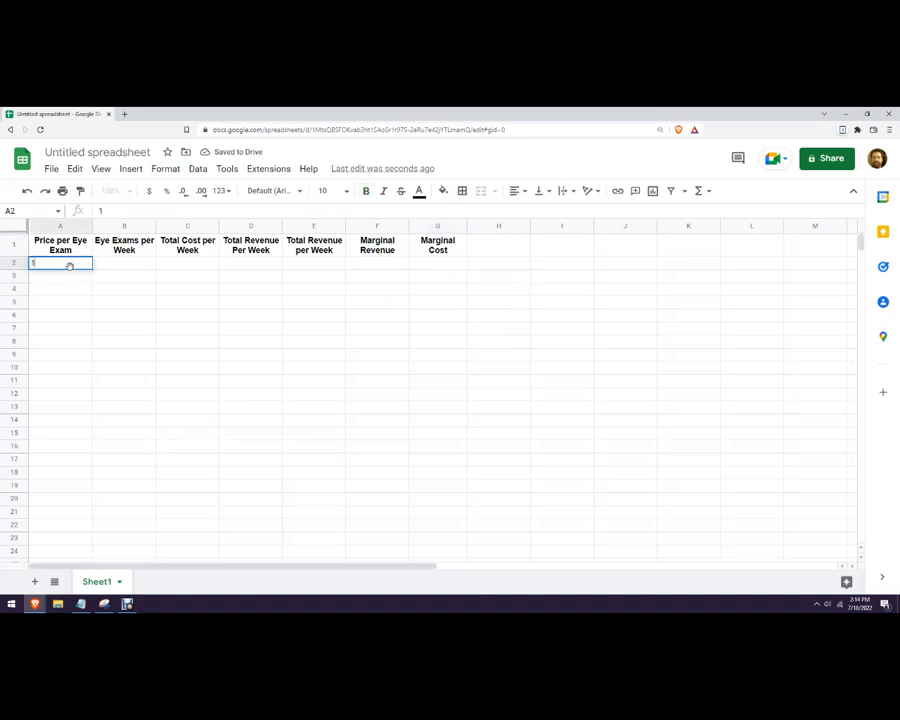
key(Return)
text(80)
key(Return)
text(60)
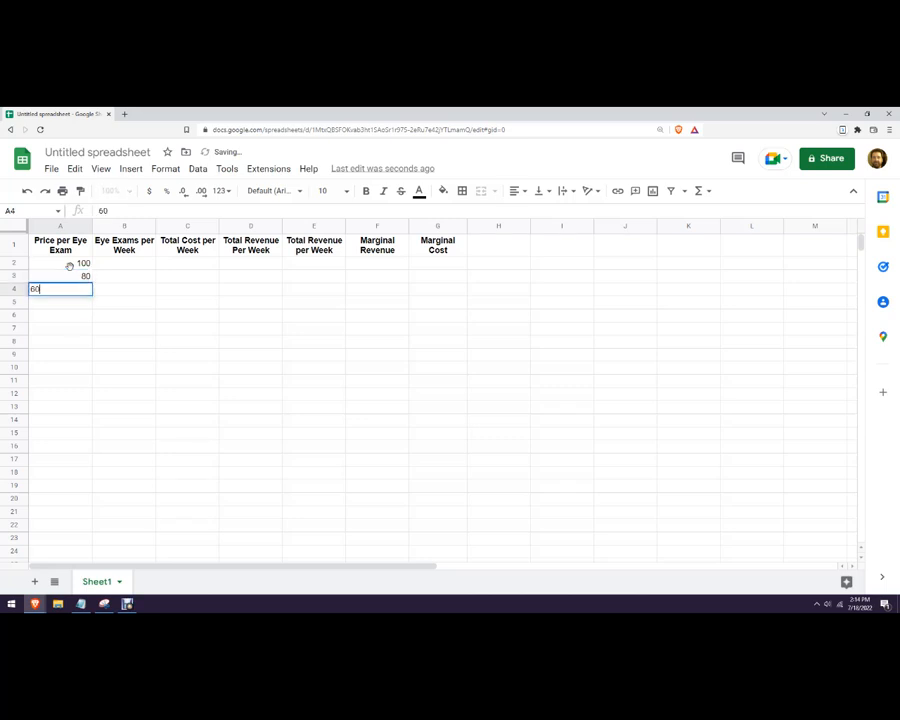
key(Return)
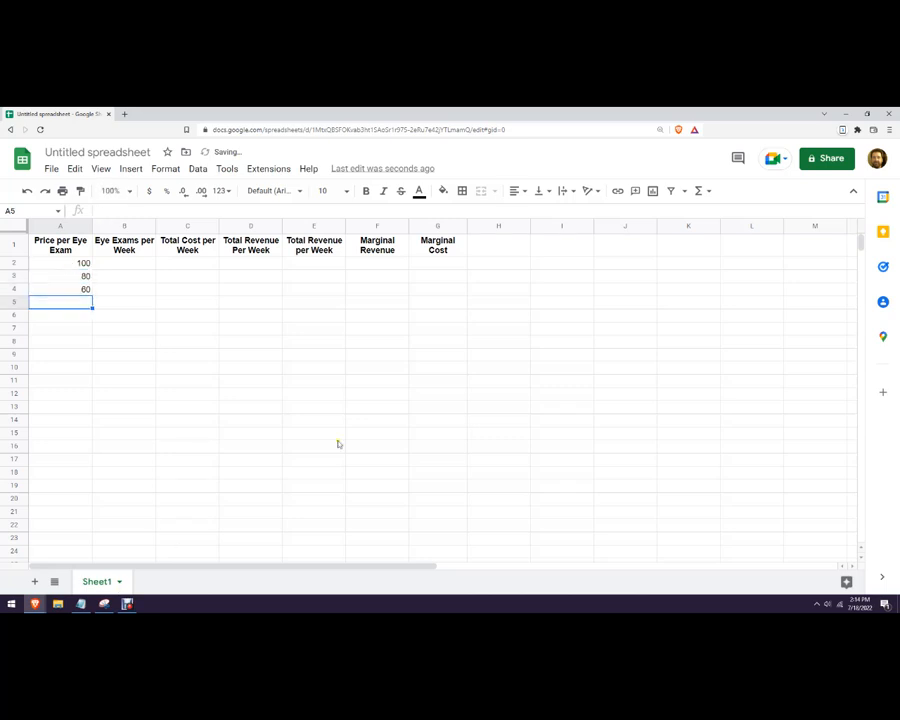
Continue the price column with 60, 40 and 20 in A5:A7.
click(867, 113)
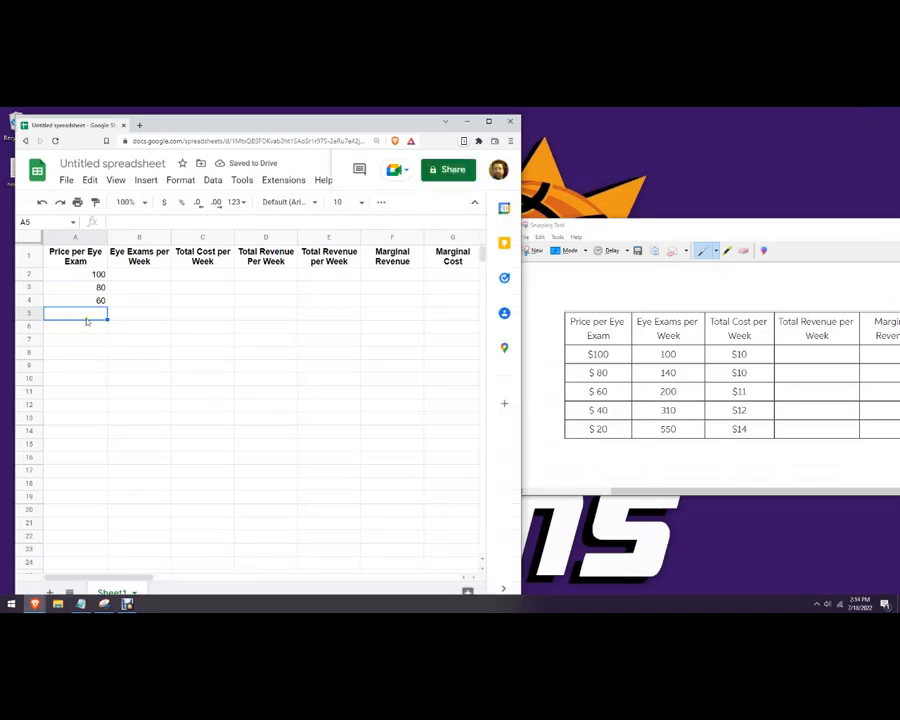
text(60)
key(Return)
text(40)
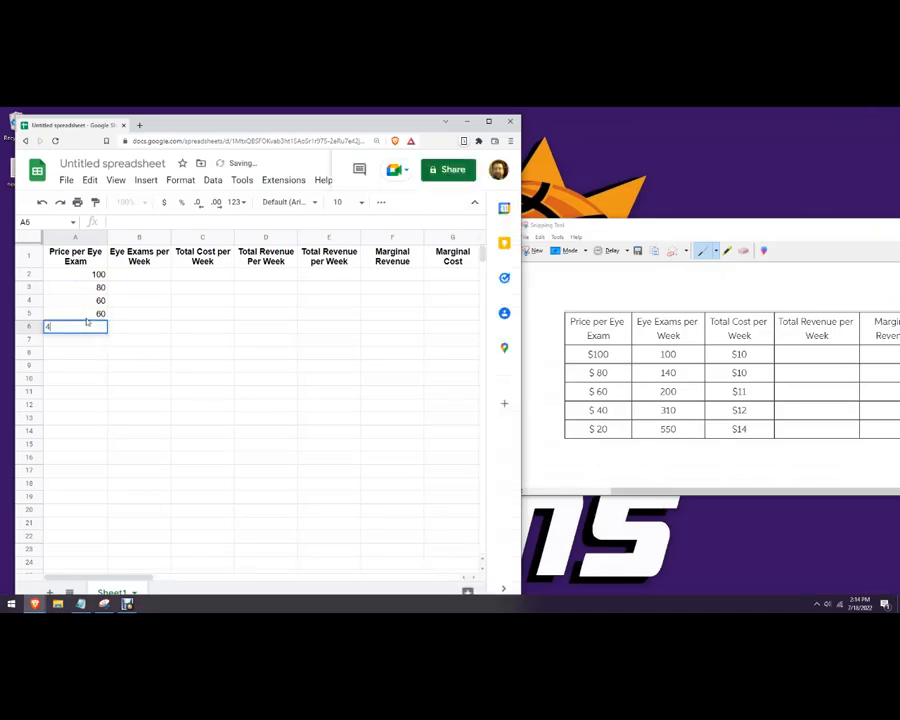
key(Return)
text(20)
key(Return)
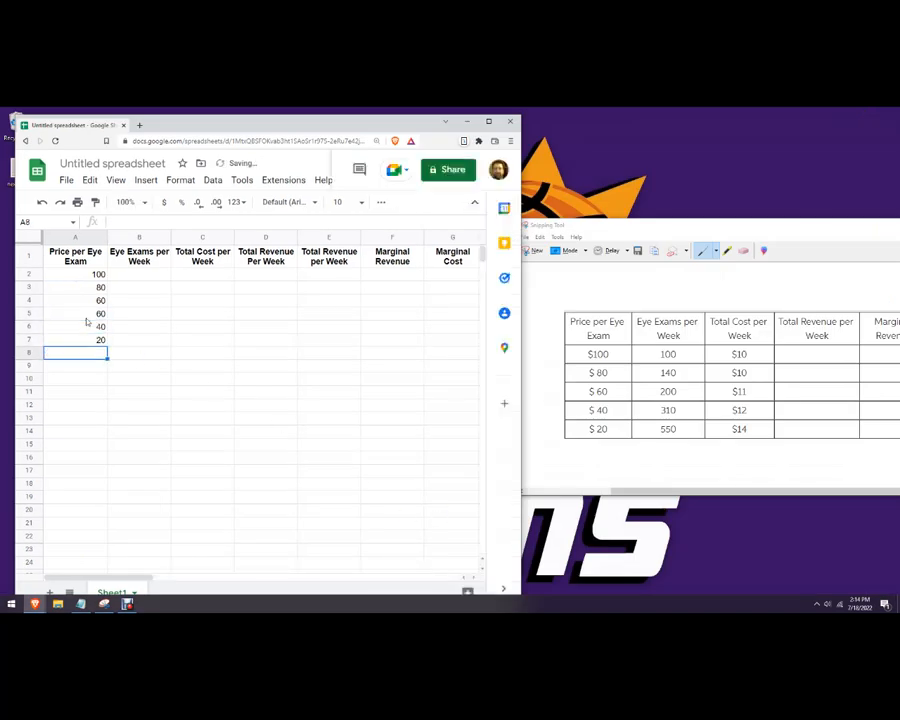
Enter weekly exam counts 100, 140, 200, 310 and 550 down column B from B2.
click(140, 274)
text(100)
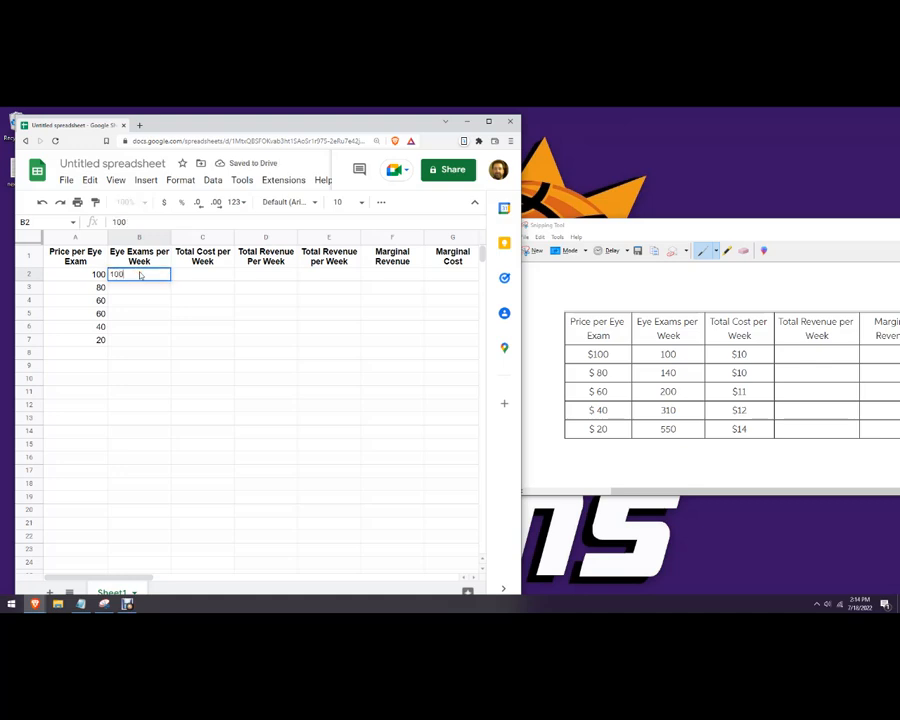
key(Return)
text(140)
key(Return)
text(200)
key(Return)
text(310)
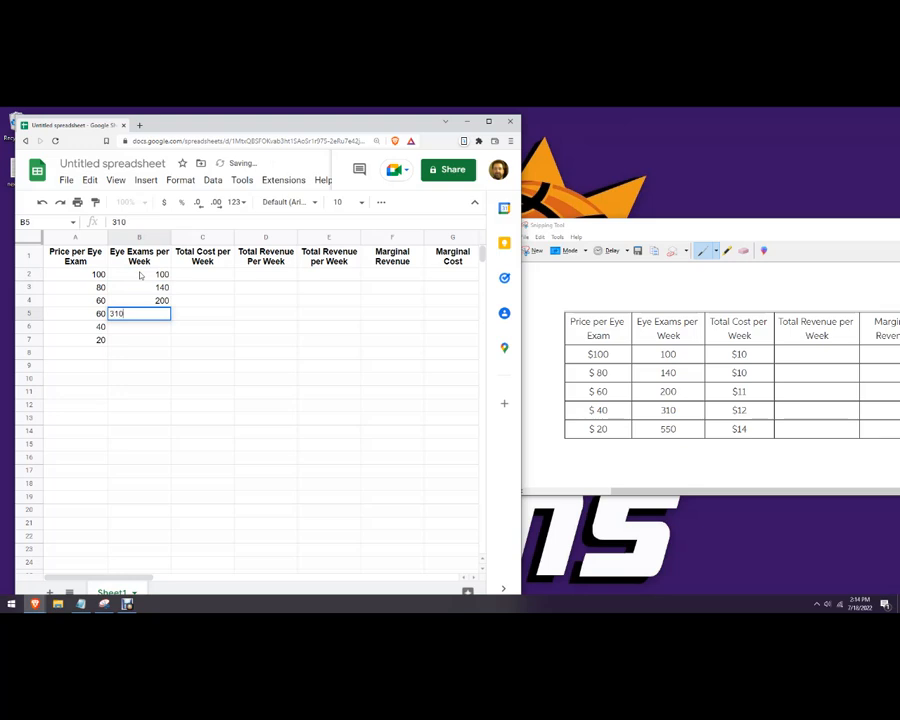
key(Return)
text(550)
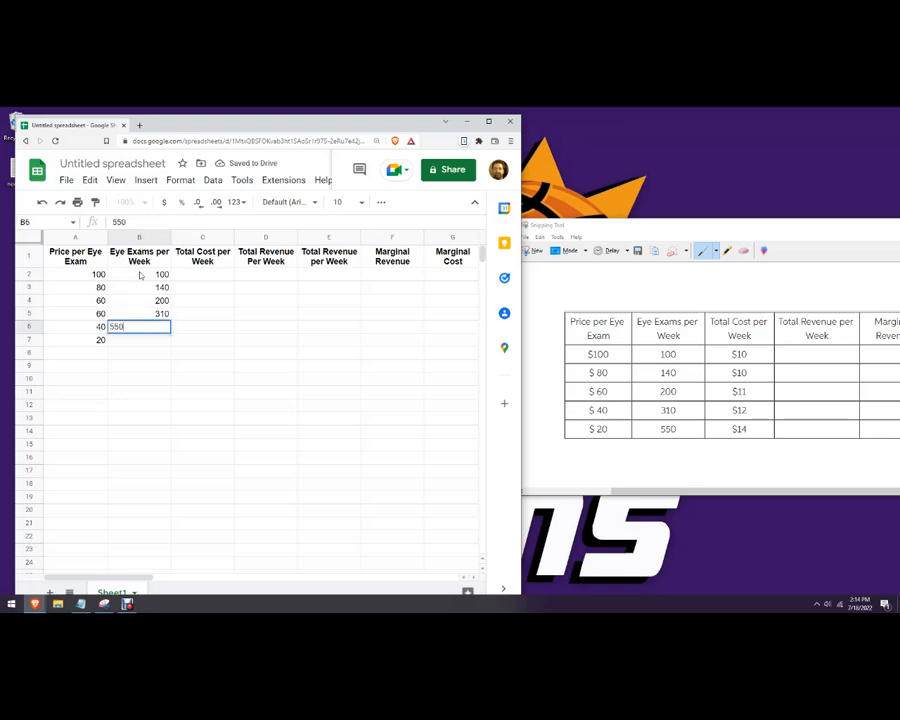
key(Return)
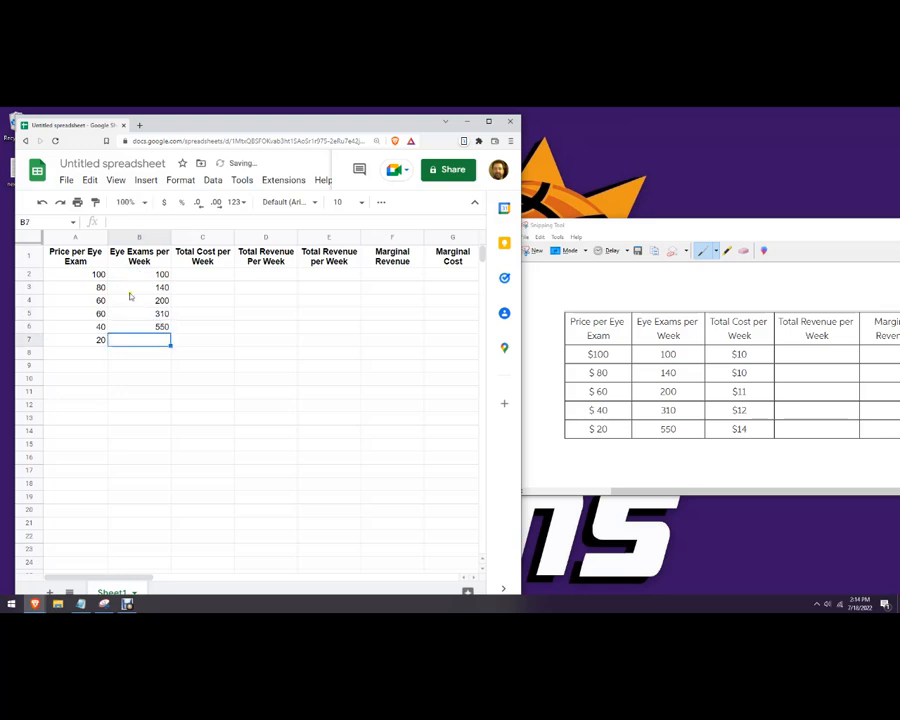
Move the 310 and 550 exam counts down one row to B6:B7.
mouse_move(139, 319)
mouse_down()
mouse_move(157, 318)
mouse_move(160, 340)
mouse_move(146, 327)
mouse_up()
click(200, 329)
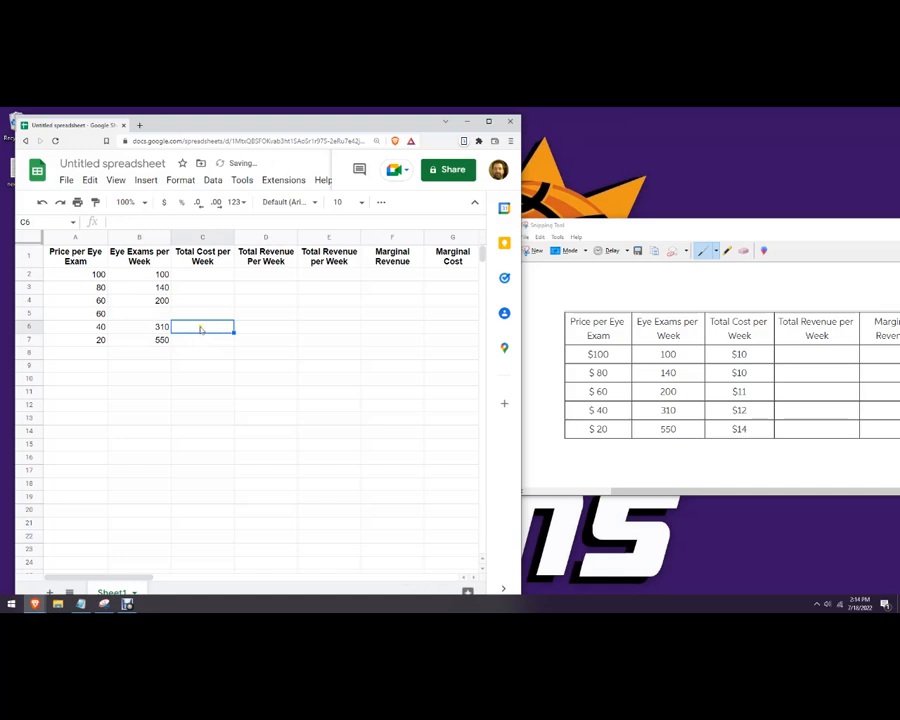
click(148, 289)
click(155, 300)
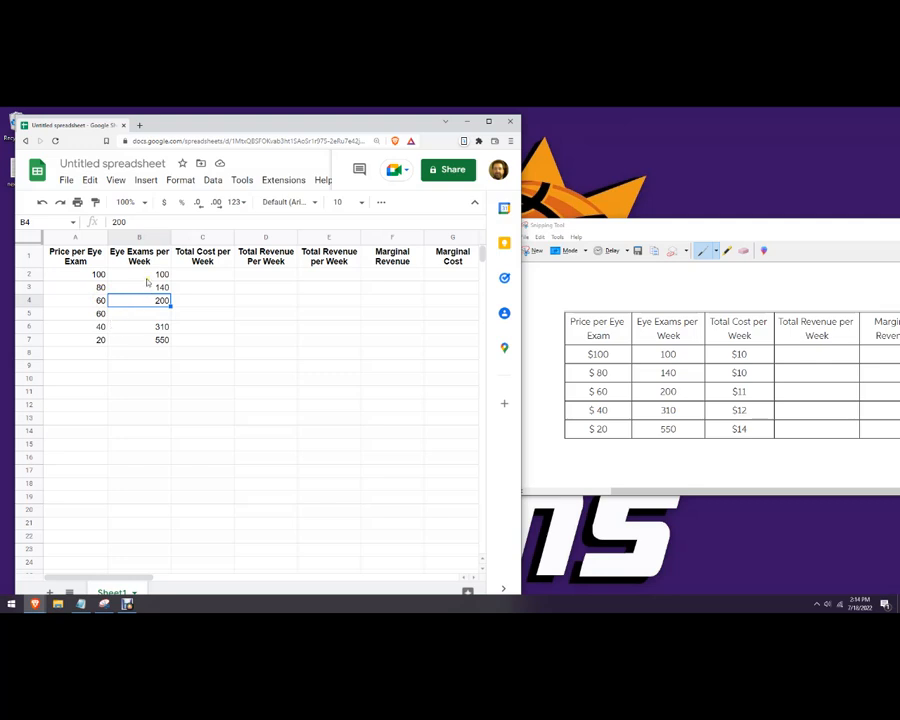
Delete row 5, the duplicate 60 price row.
click(84, 312)
click(28, 312)
right_click(29, 311)
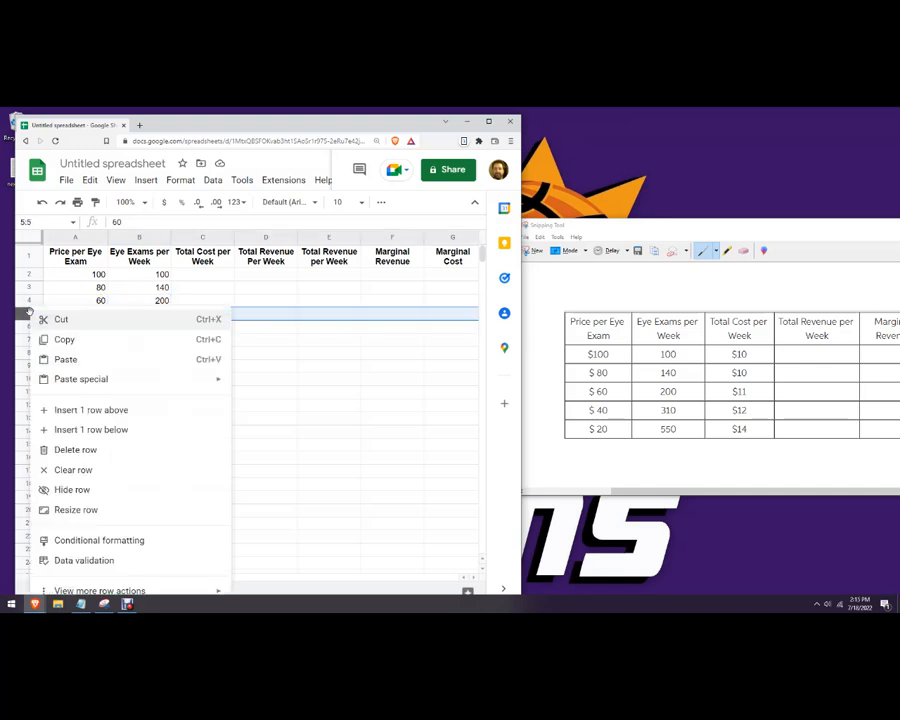
click(253, 377)
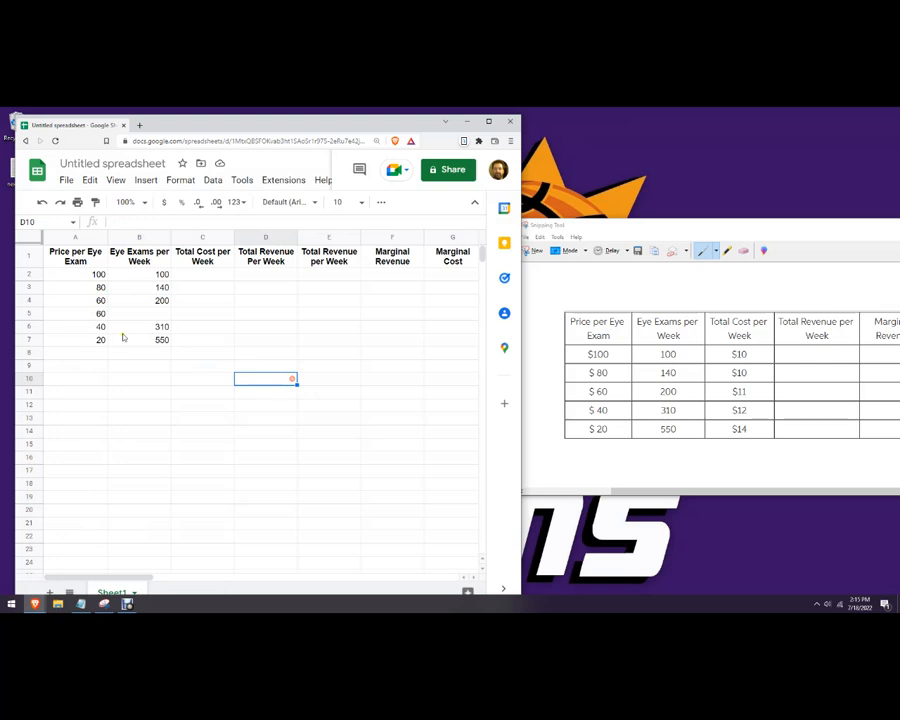
click(30, 313)
right_click(31, 312)
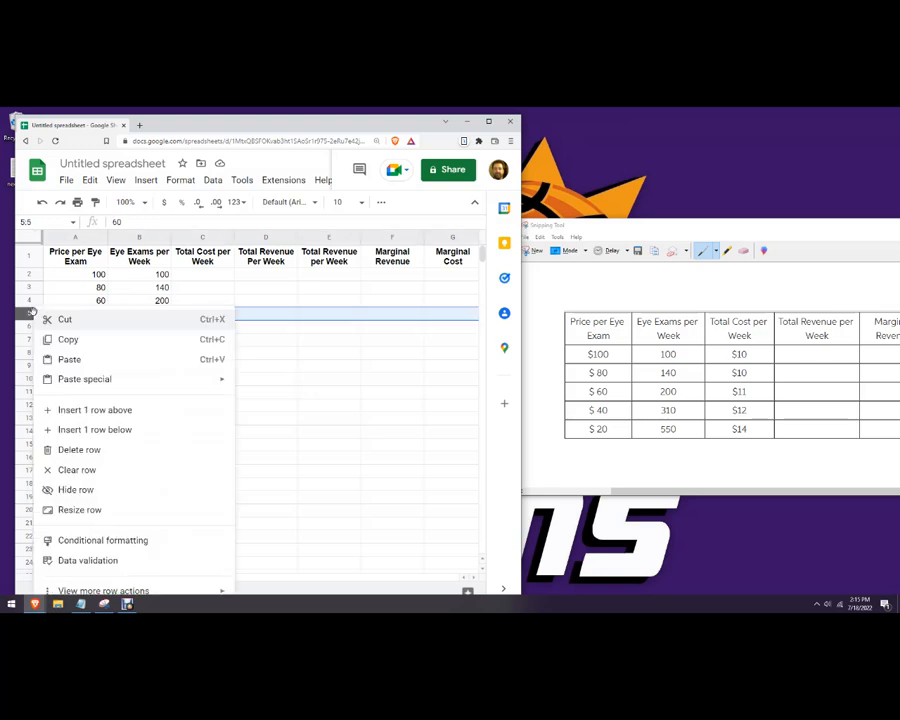
click(88, 450)
Enter total costs 10, 10, 11, 12, 14 in C2:C6 and maximize the spreadsheet window.
click(226, 392)
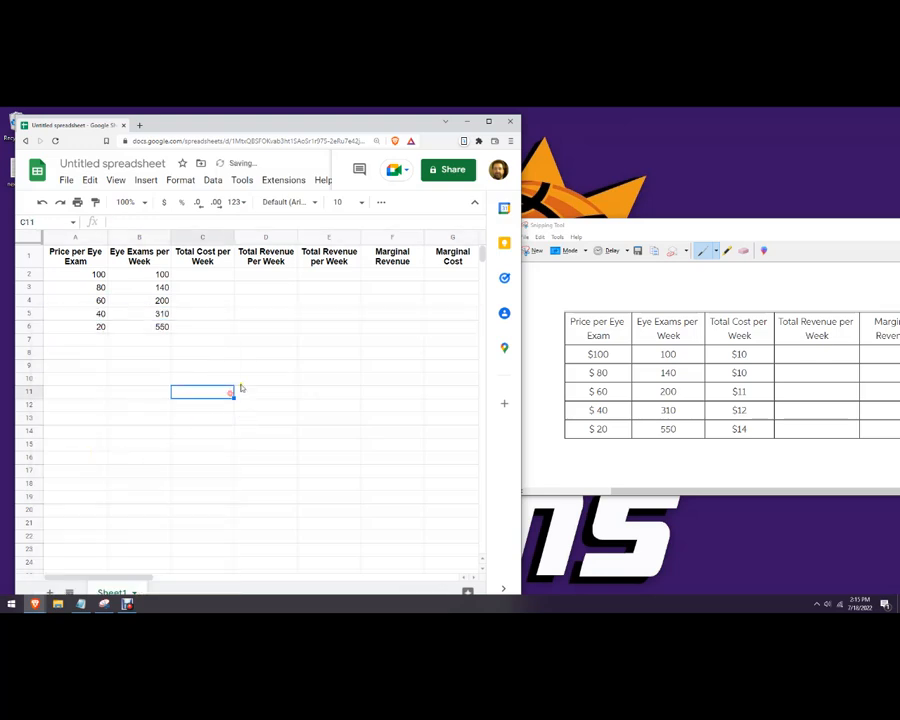
click(205, 273)
text(10)
key(Return)
text(10)
key(Return)
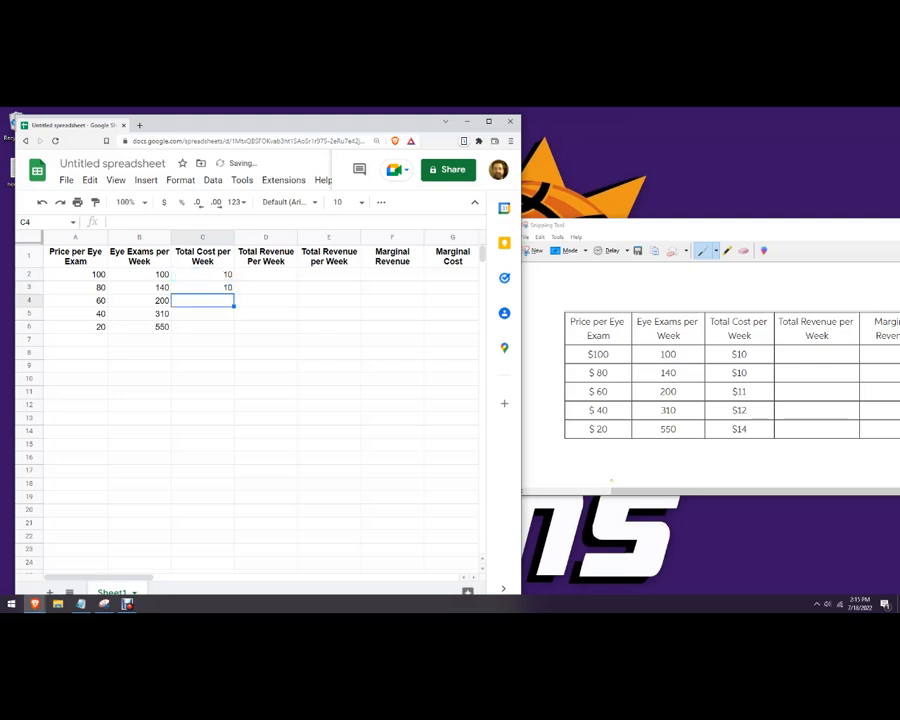
text(11)
key(Return)
text(12)
key(Return)
text(14)
key(Return)
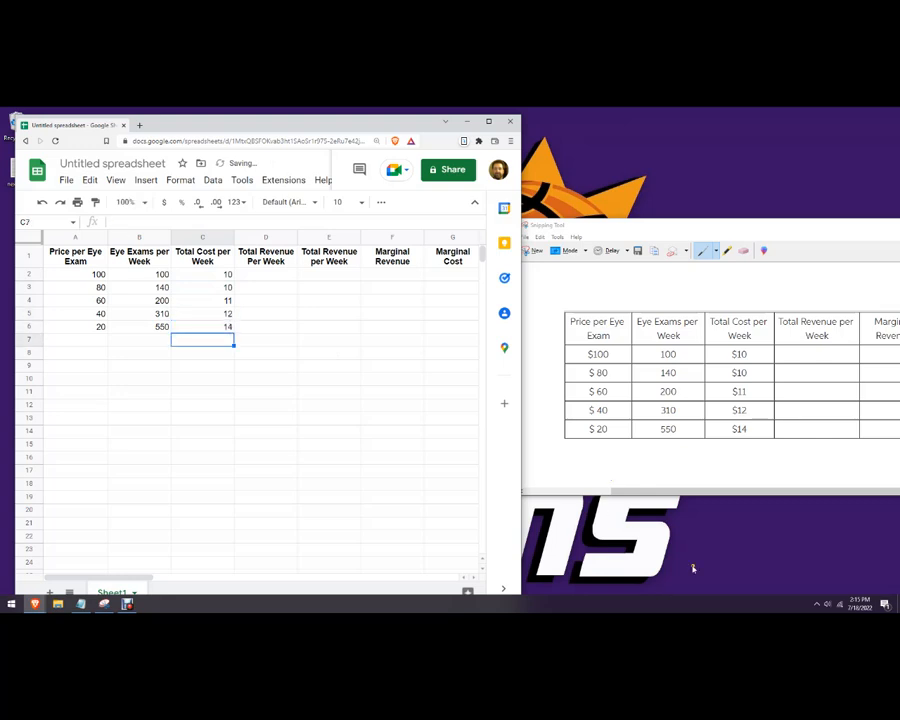
click(390, 404)
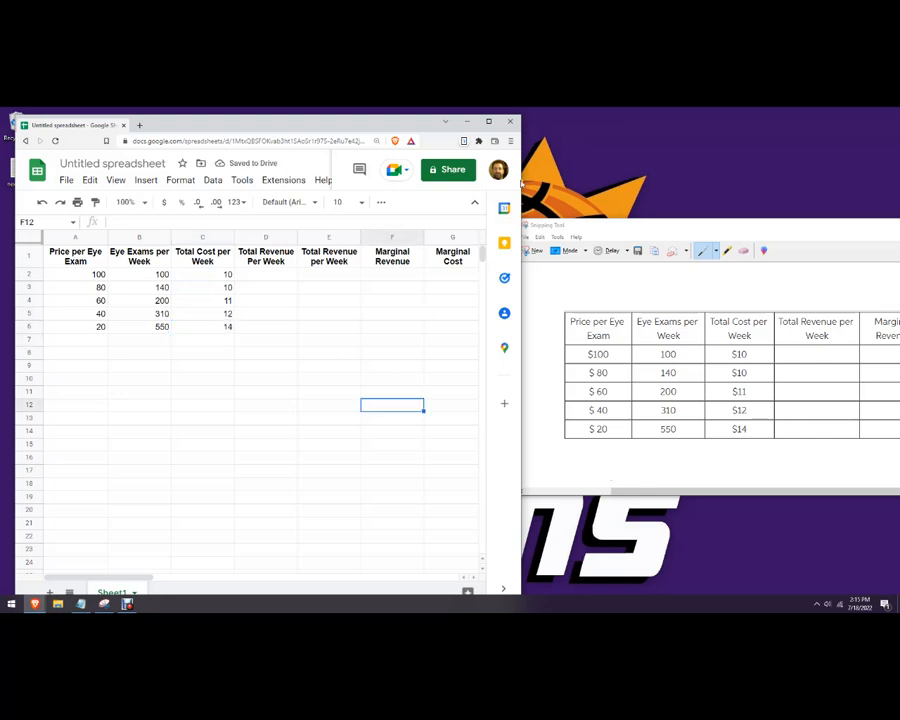
click(490, 122)
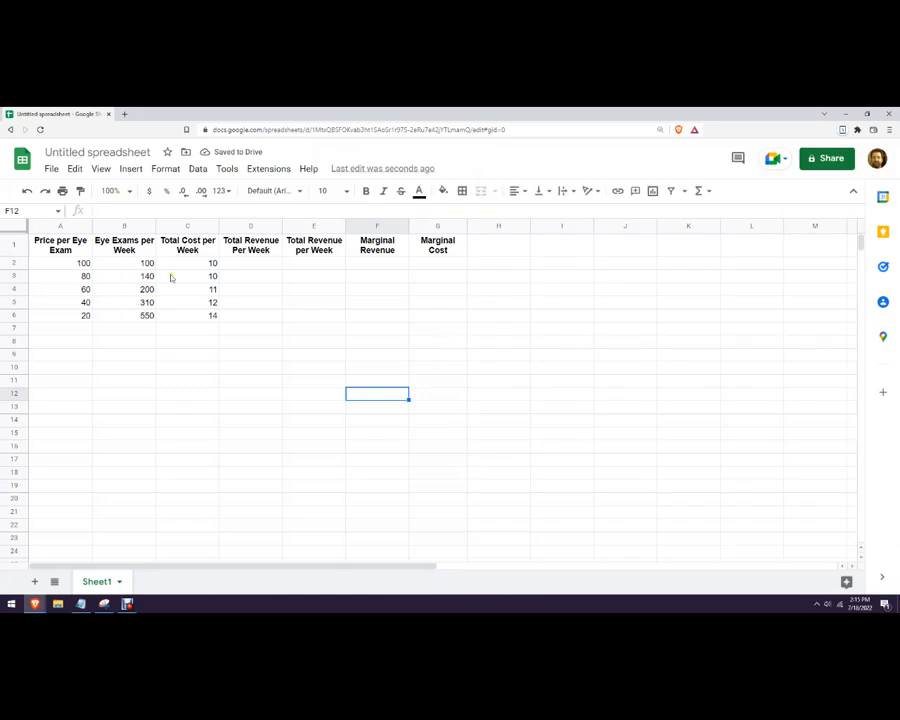
Format A2:G6 as dollar currency with two decimal places.
drag(85, 262, 438, 316)
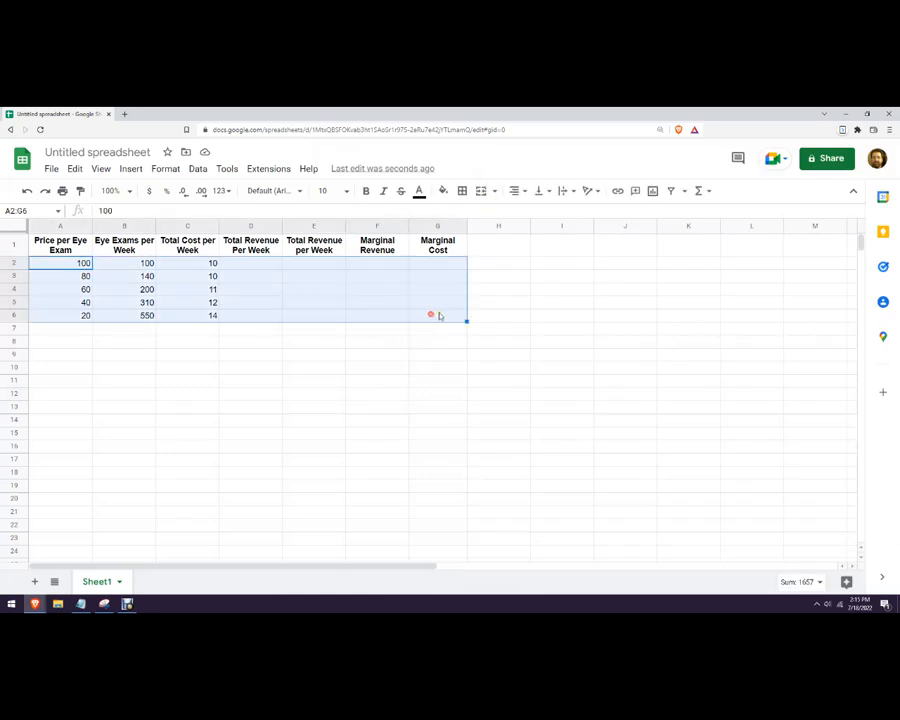
click(150, 191)
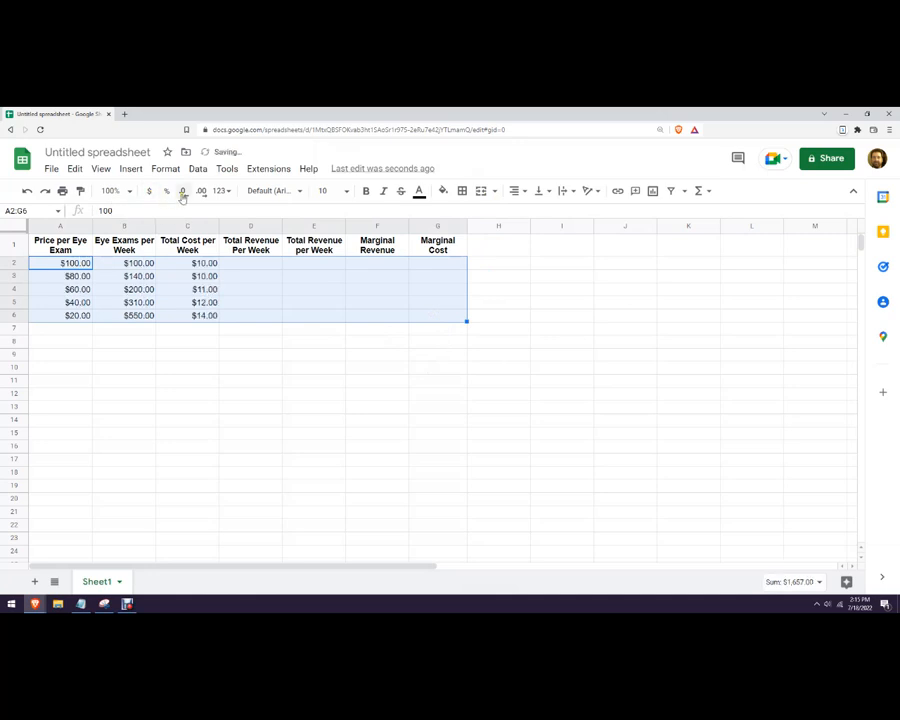
click(184, 192)
click(184, 192)
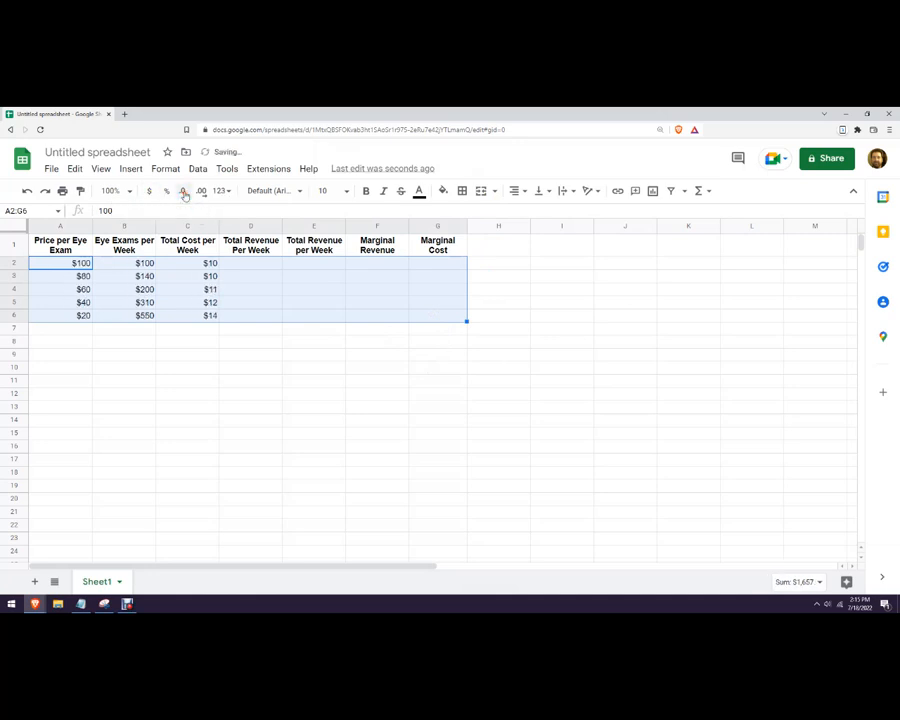
click(202, 191)
click(202, 191)
click(281, 355)
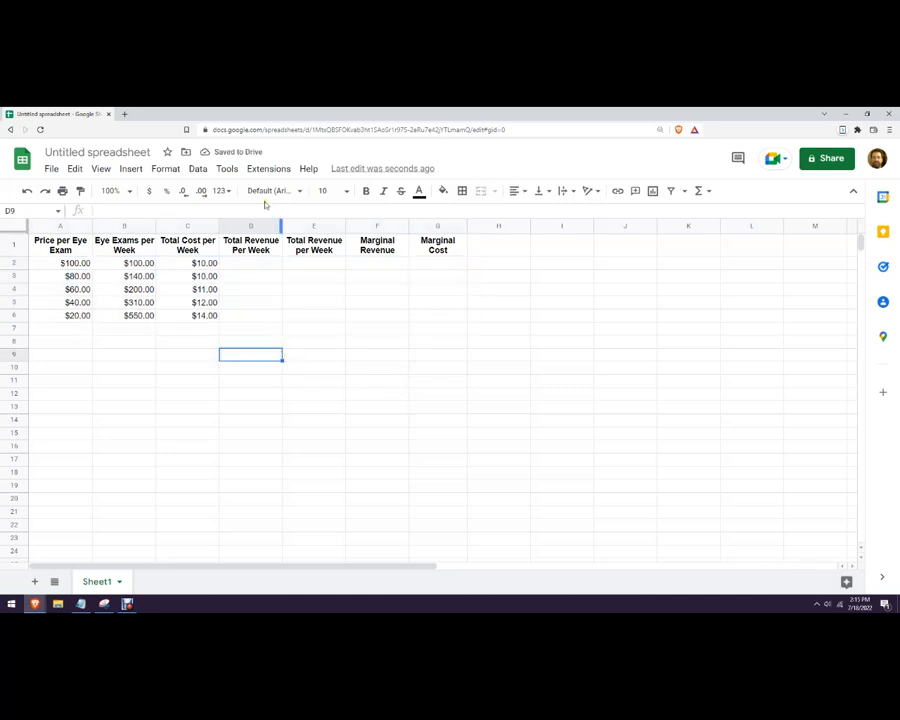
Zoom the sheet view to 125% and select cell D8.
click(127, 190)
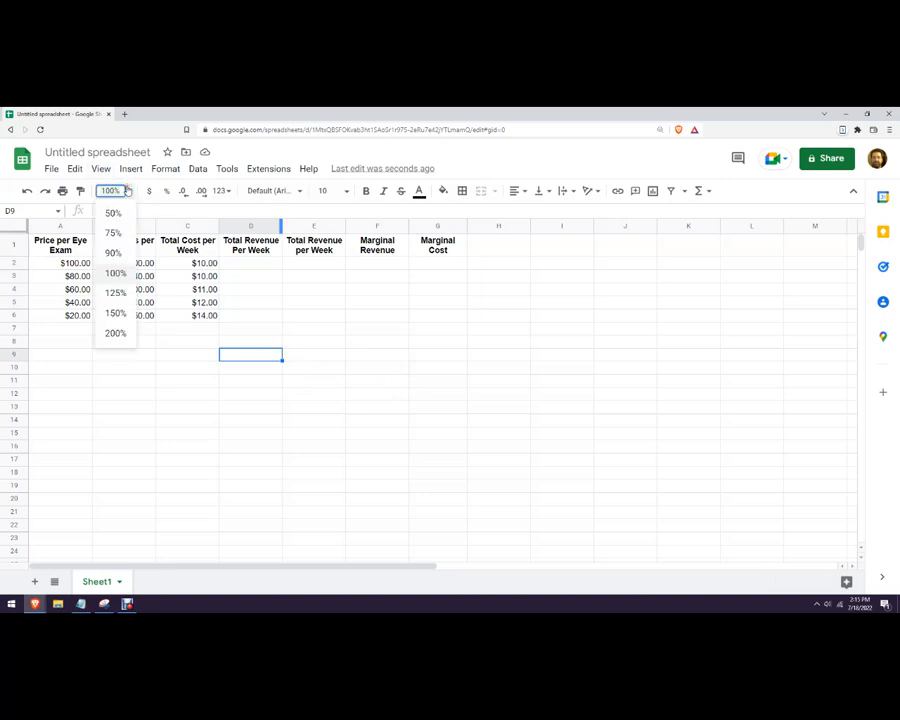
click(118, 292)
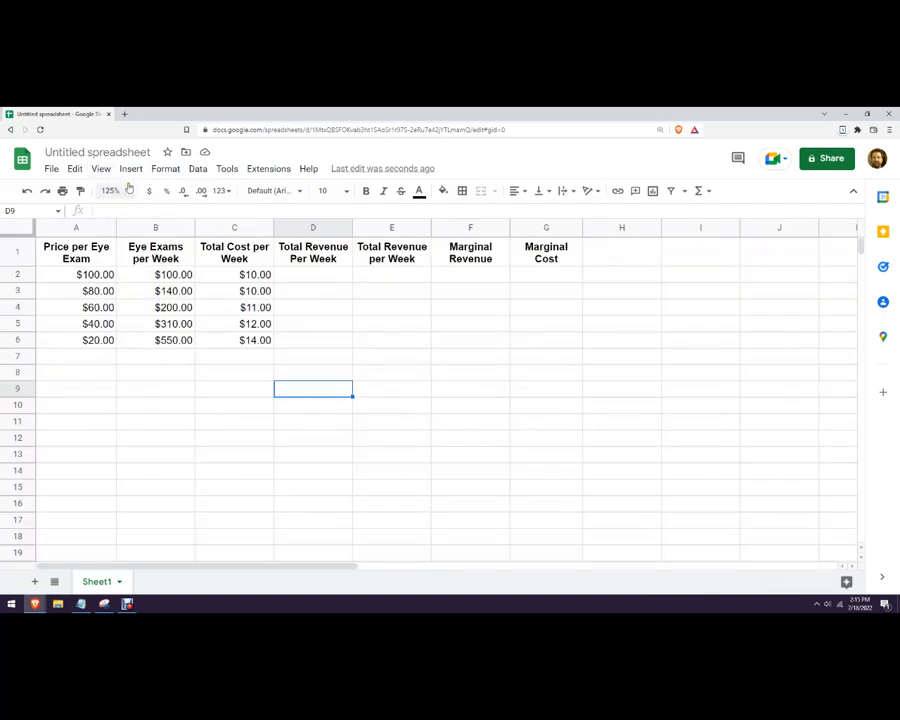
click(313, 274)
click(18, 252)
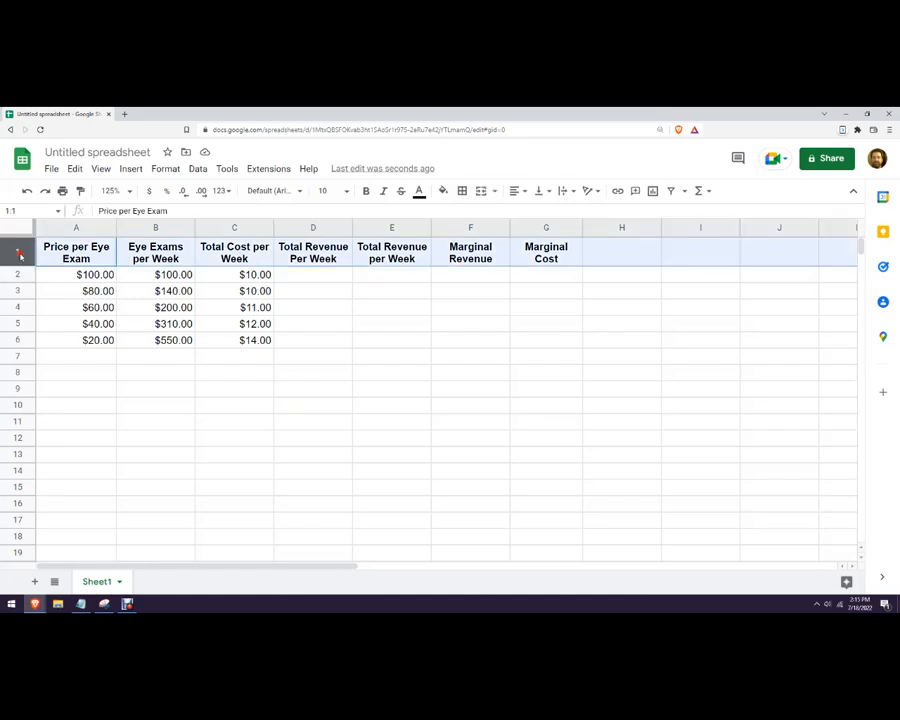
click(300, 372)
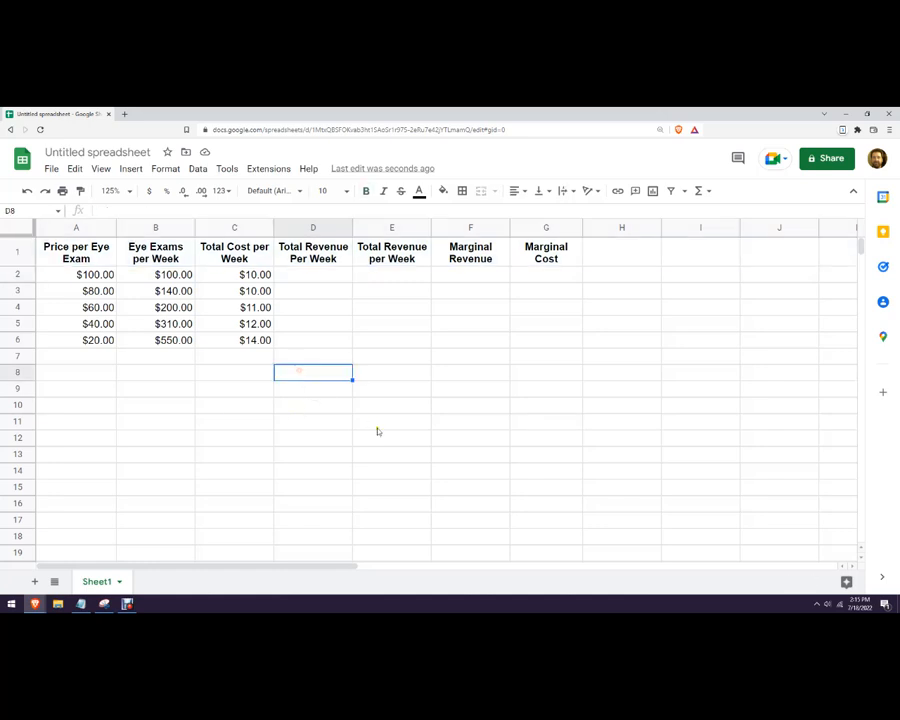
Add a P*Q=TR note in D8 and enter =A2*B2 in D2, giving $10,000.00.
text(P)
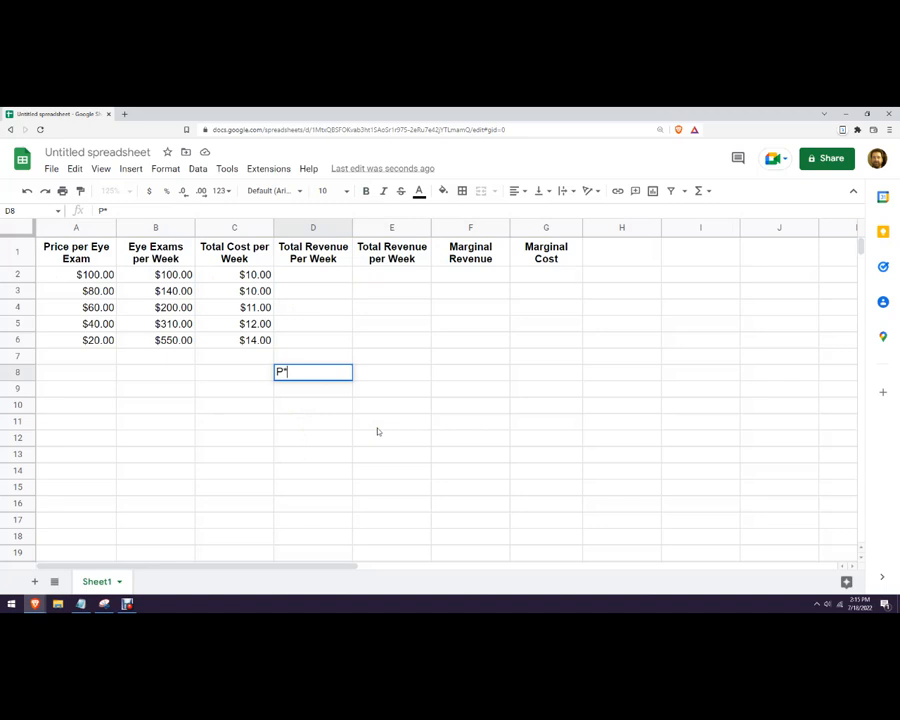
text(*Q=TR)
click(484, 394)
click(309, 273)
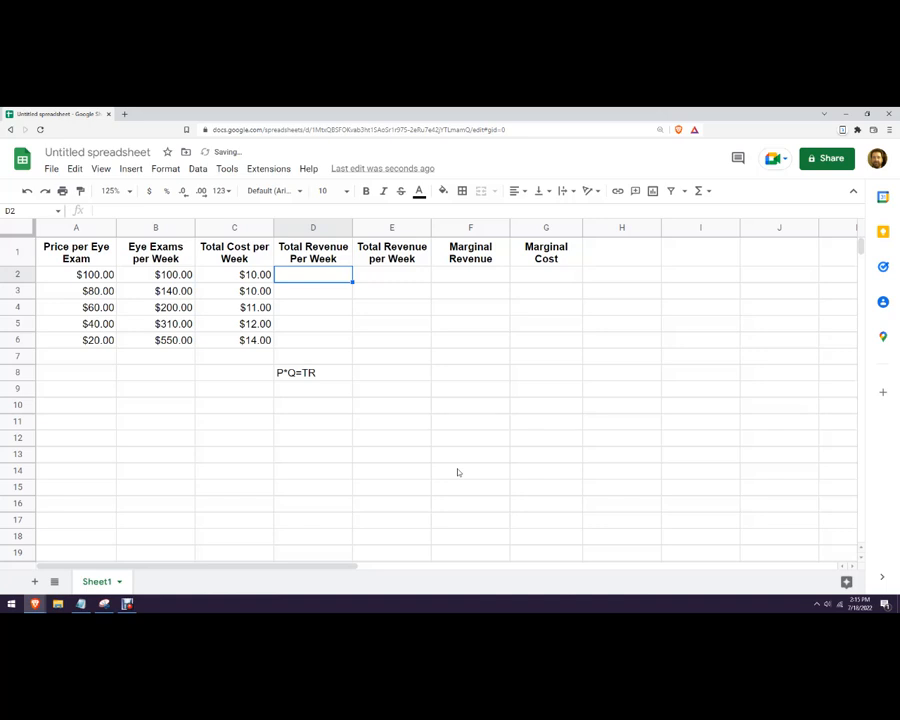
text(=)
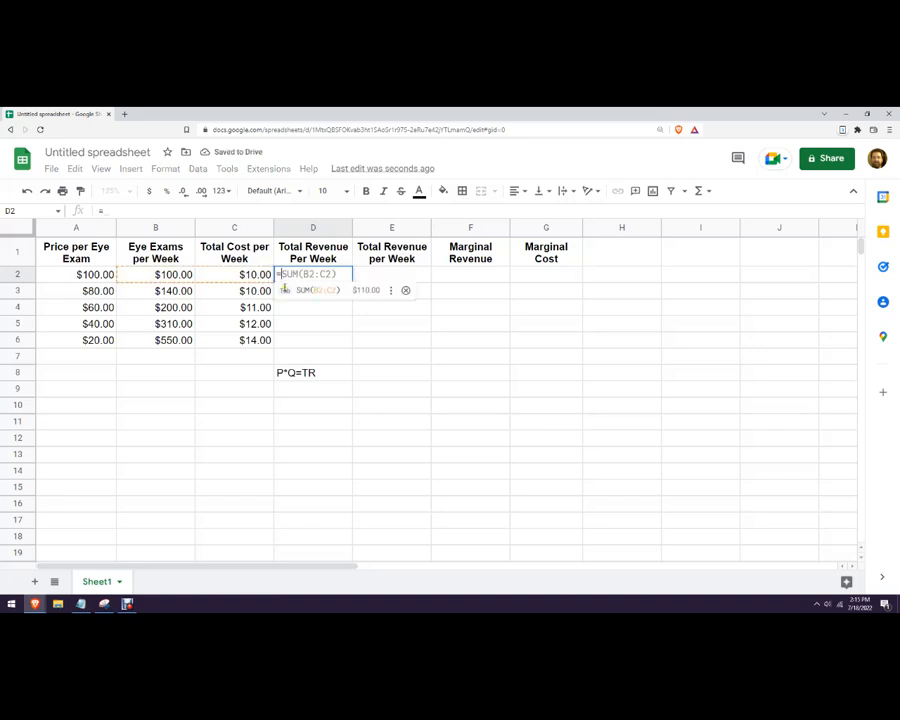
click(80, 274)
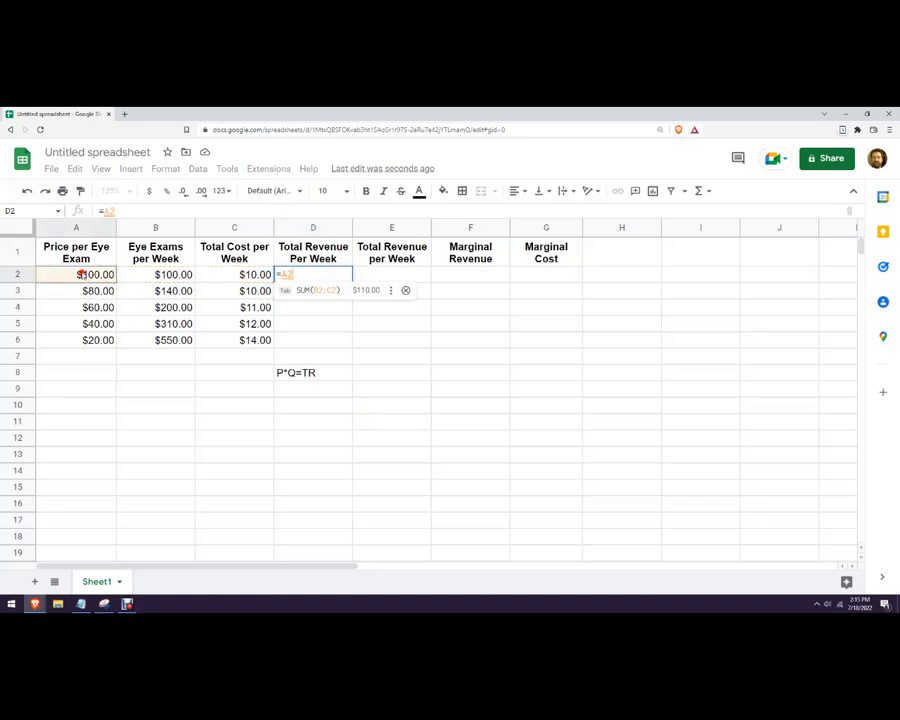
text(*)
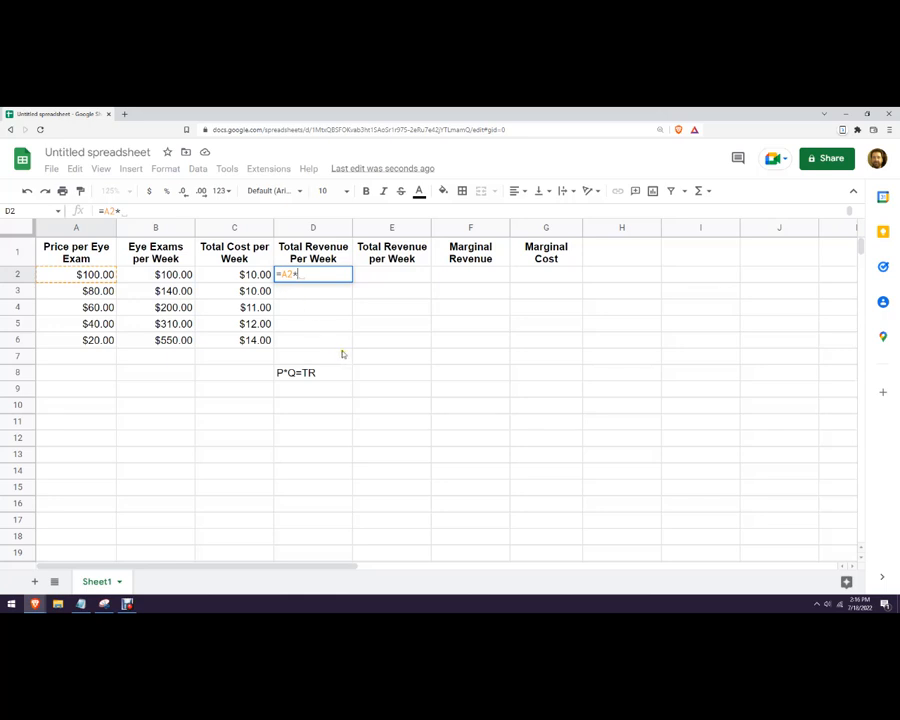
click(160, 274)
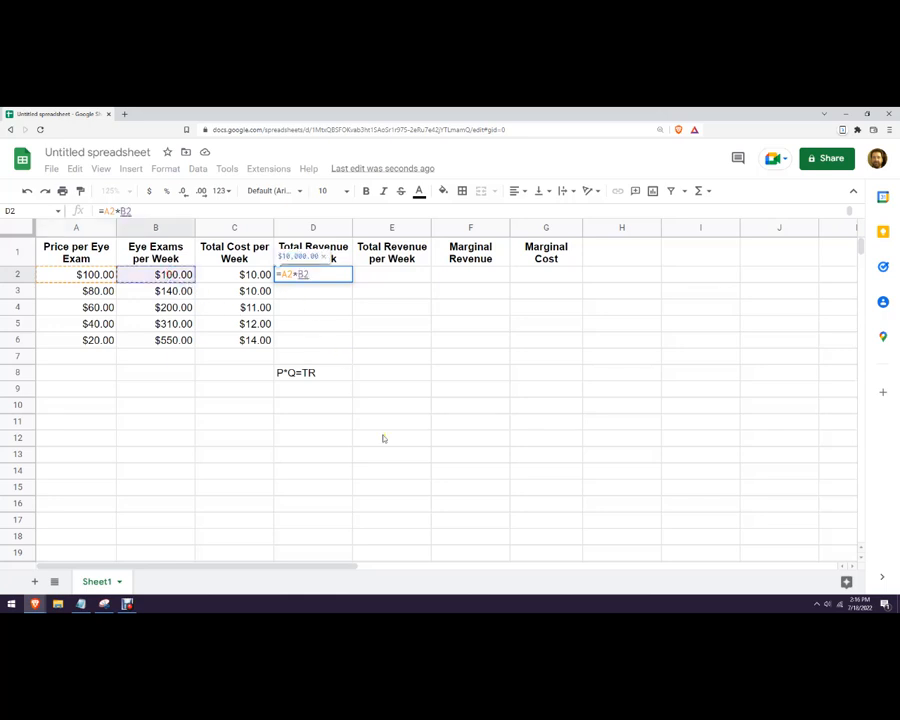
key(Return)
click(325, 444)
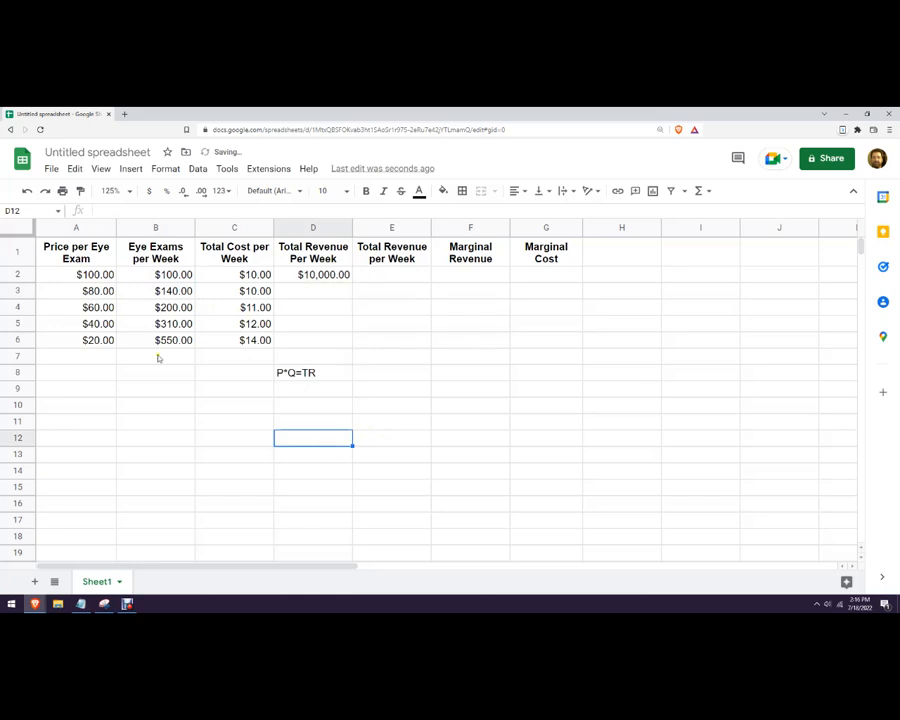
click(171, 274)
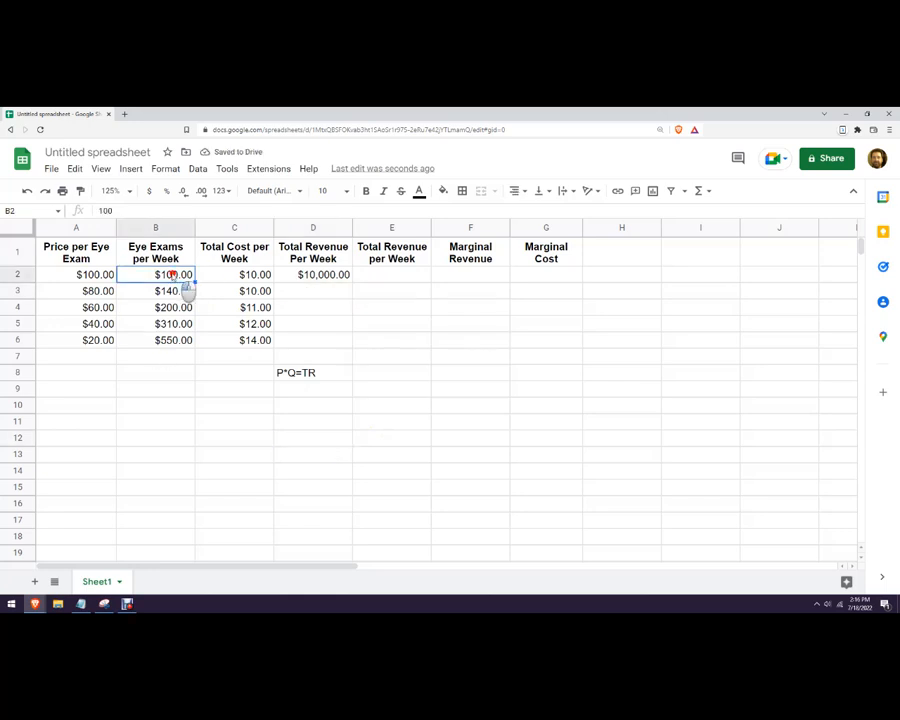
Set B2:B6 to Automatic number format so exam counts show 100, 140, 200, 310, 550.
drag(186, 290, 187, 348)
right_click(172, 343)
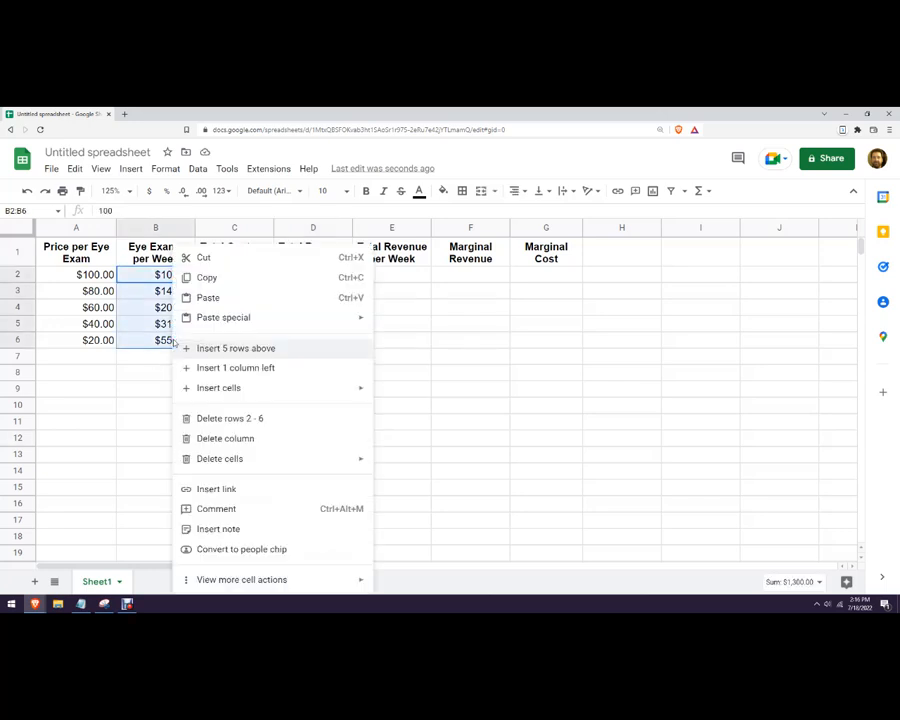
drag(163, 273, 166, 341)
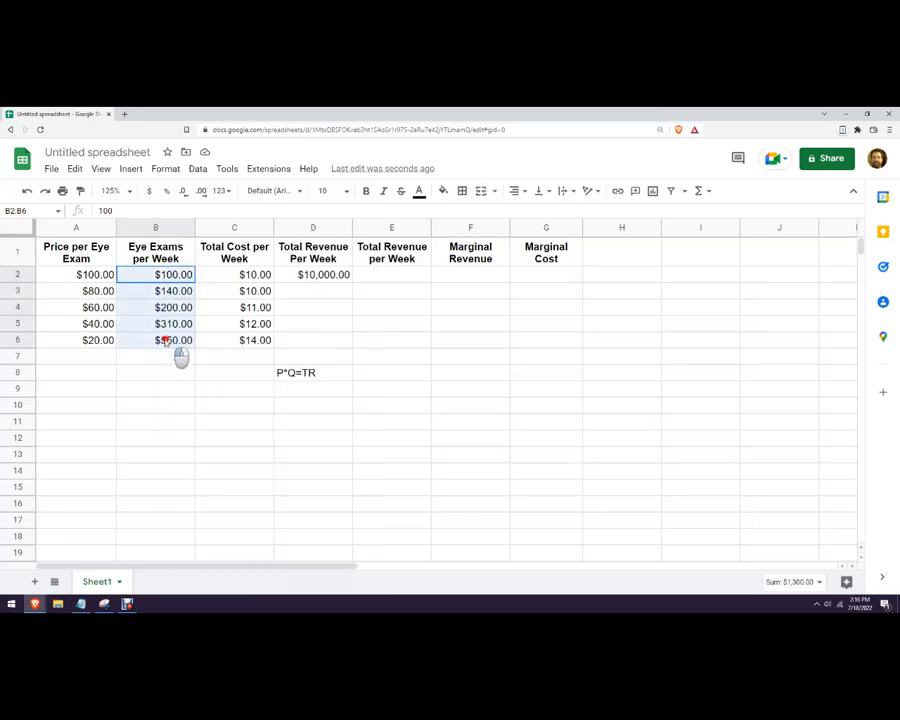
click(166, 168)
mouse_move(318, 223)
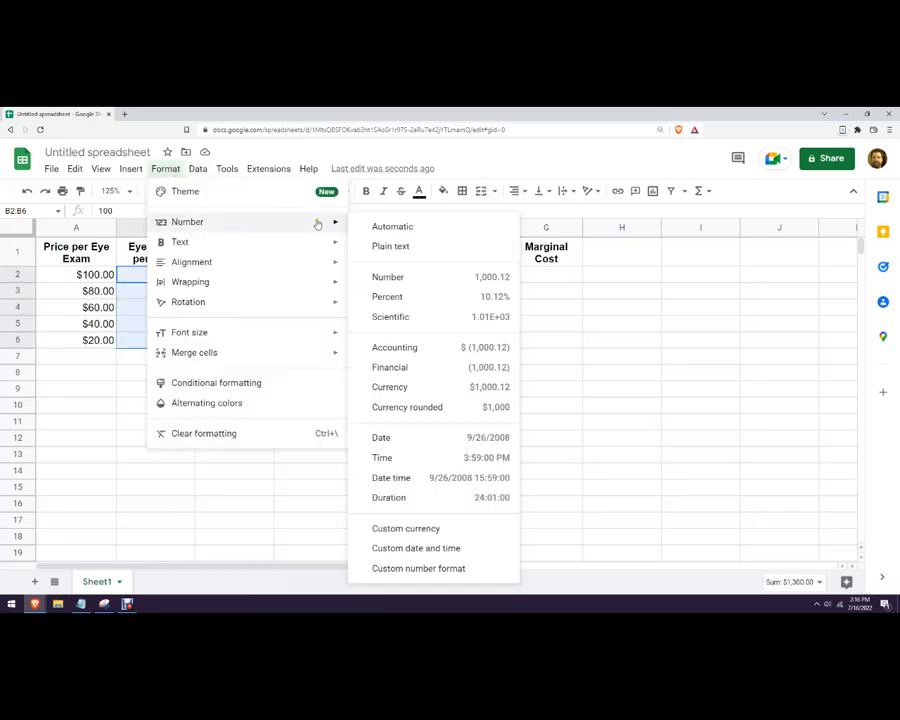
click(366, 226)
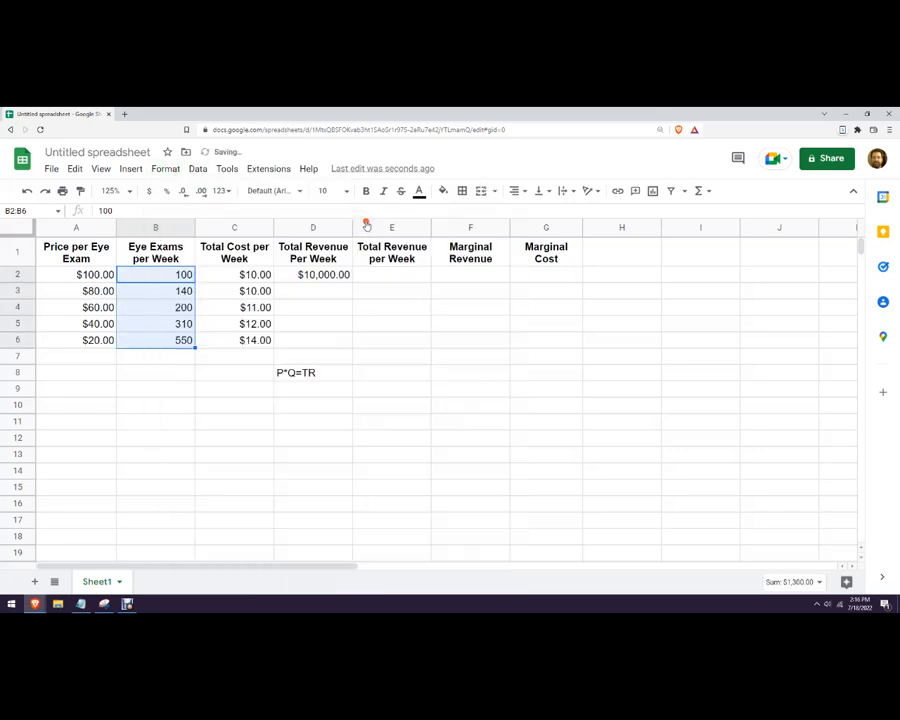
click(242, 439)
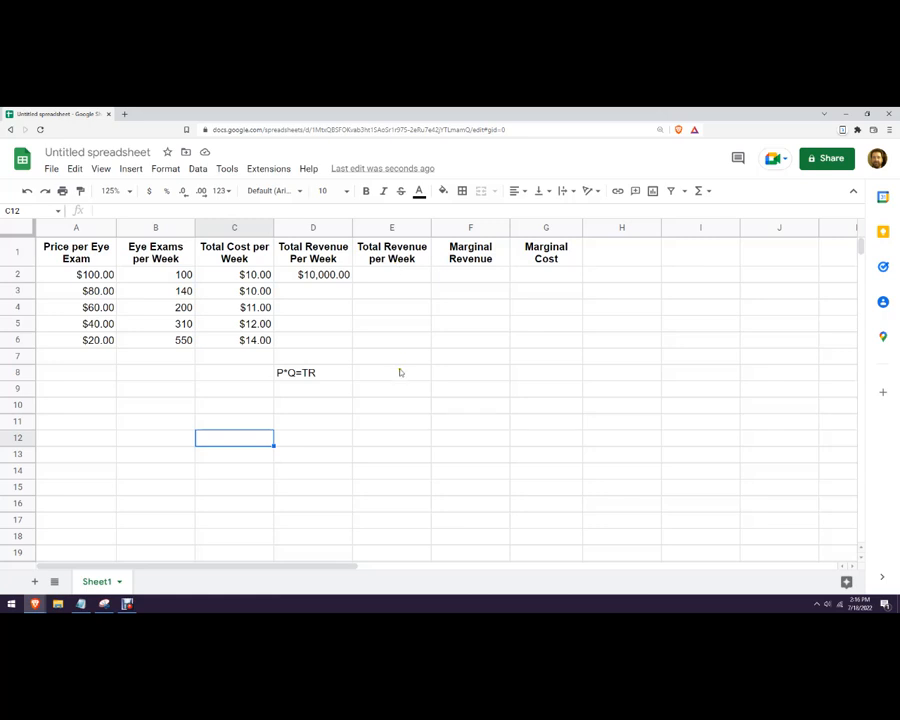
Check the reference table, then delete the duplicate Total Revenue per Week column E.
click(104, 603)
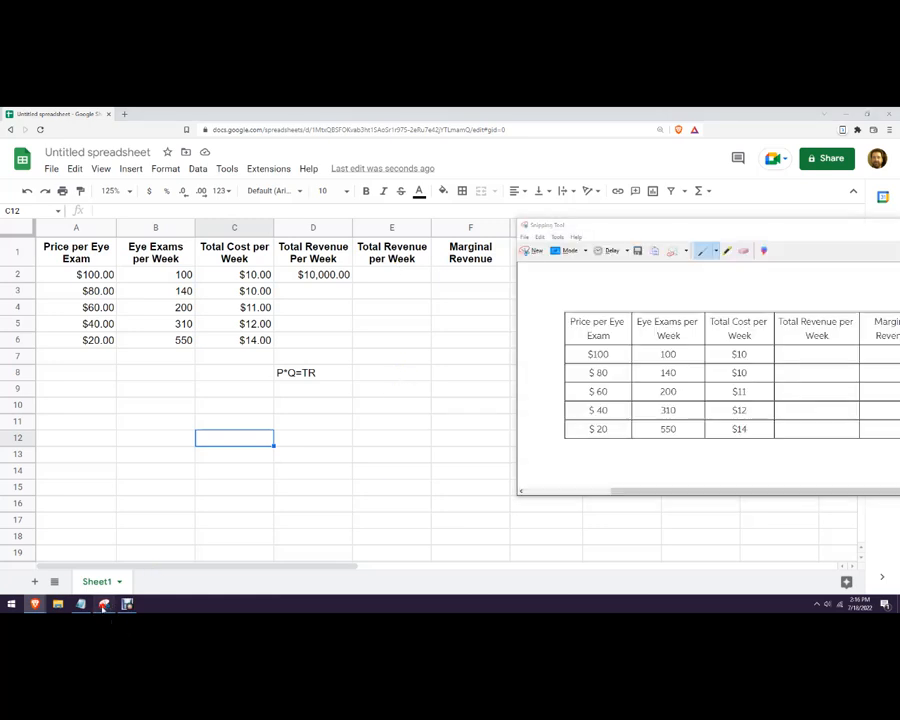
drag(720, 234, 747, 288)
click(500, 341)
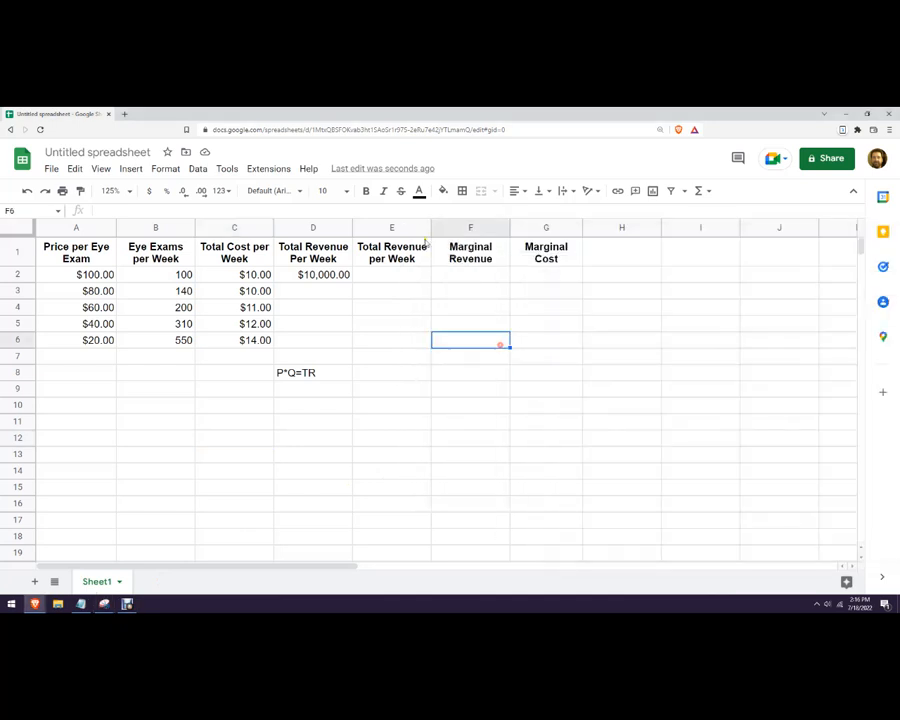
click(398, 227)
right_click(398, 227)
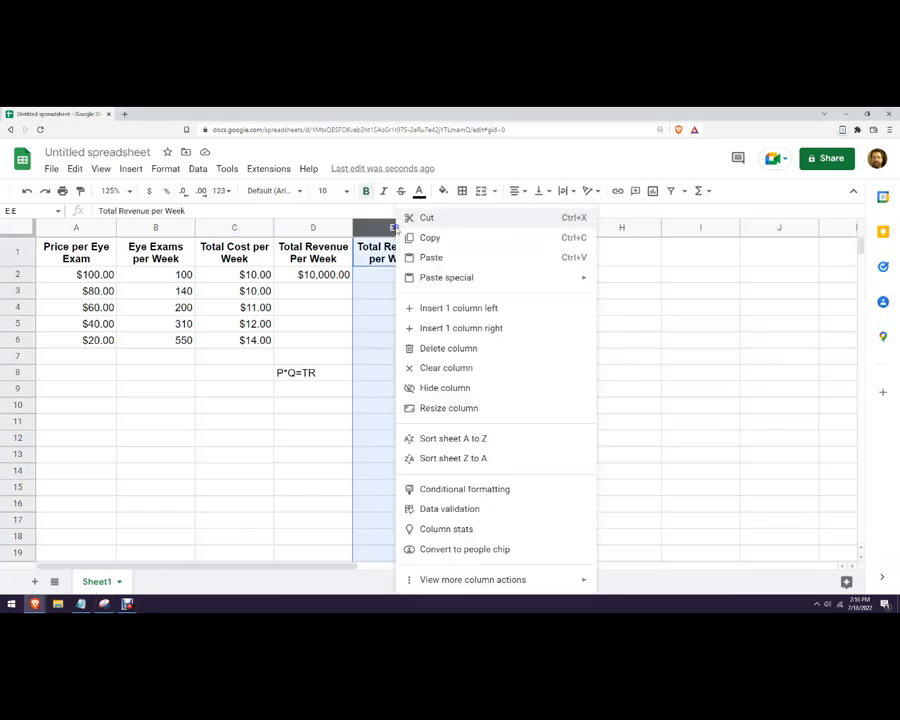
click(437, 348)
click(484, 344)
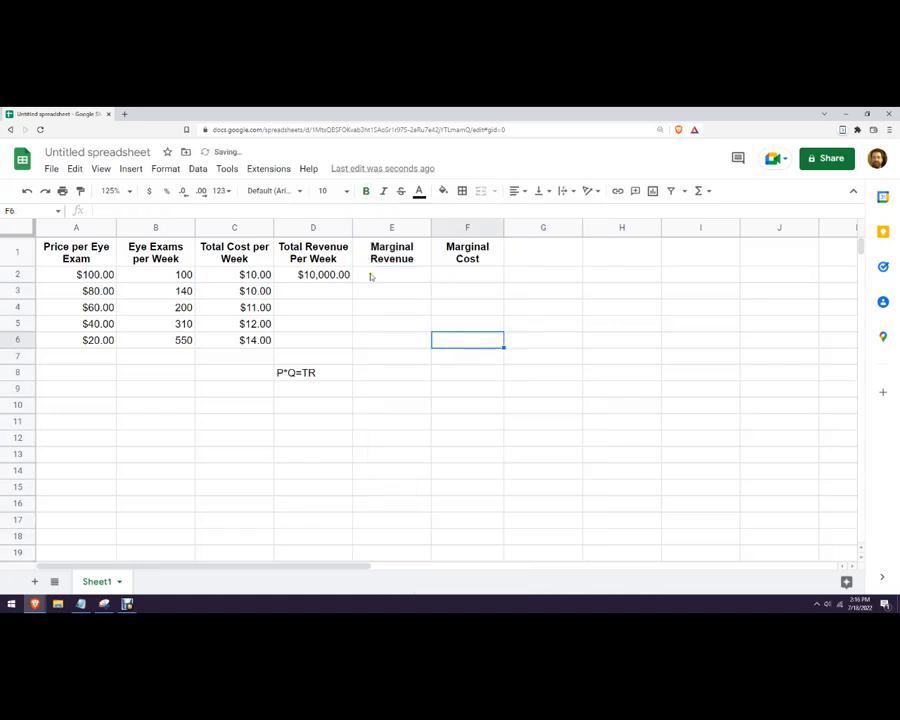
click(313, 292)
click(344, 275)
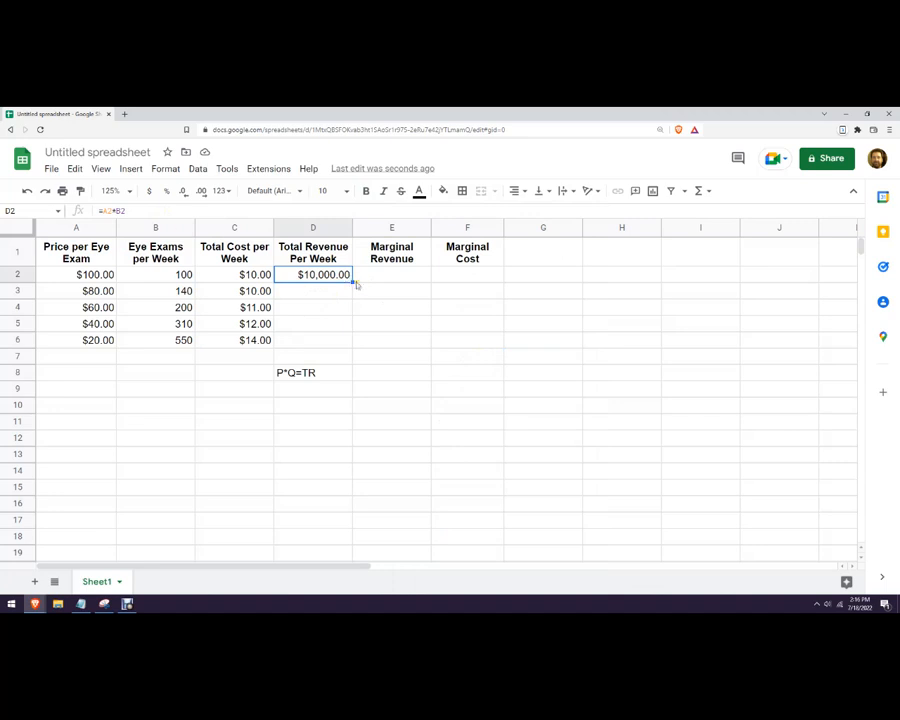
Fill D2's revenue formula down to D6 and verify the D3 and D6 formulas.
drag(351, 281, 350, 342)
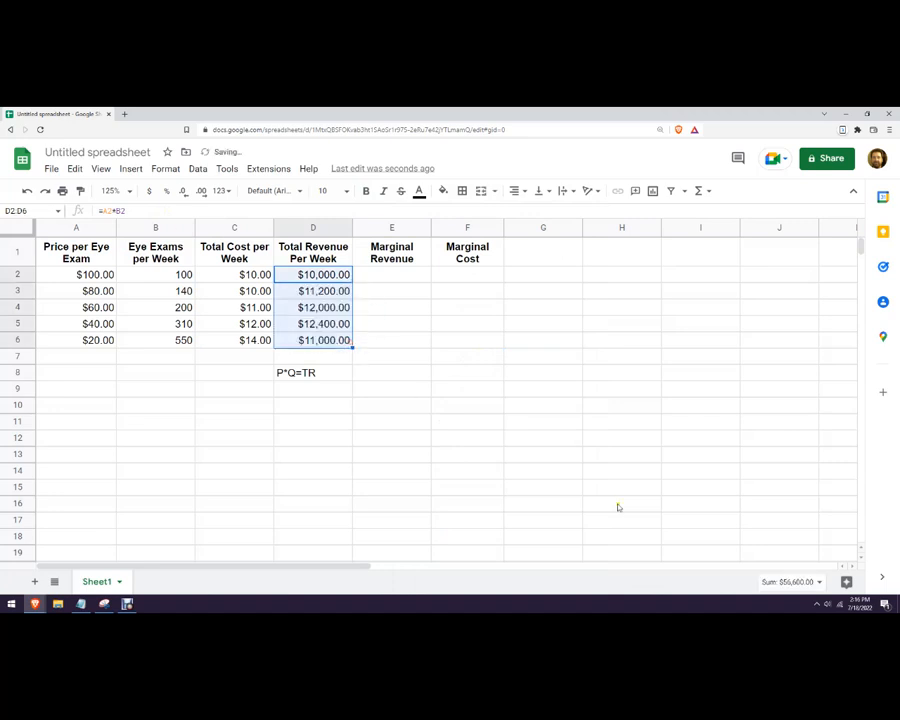
click(498, 423)
click(329, 291)
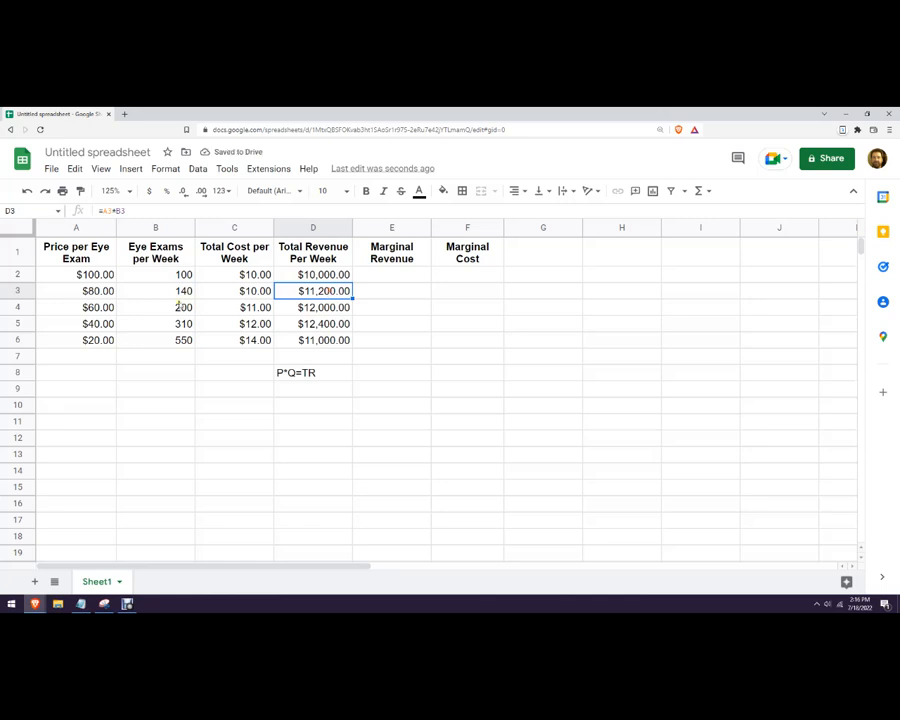
click(148, 211)
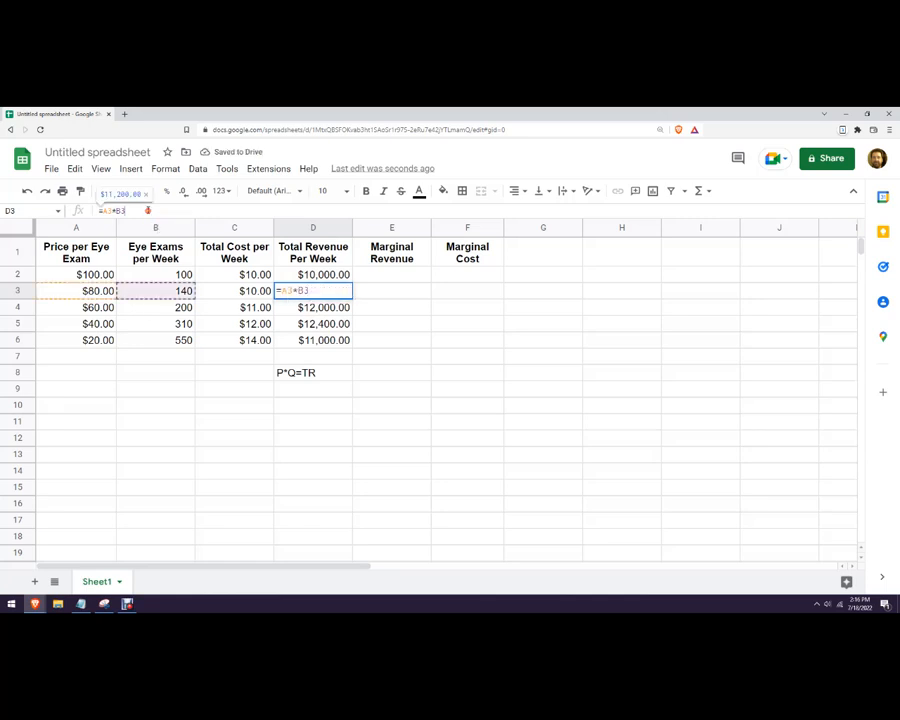
click(310, 340)
click(150, 212)
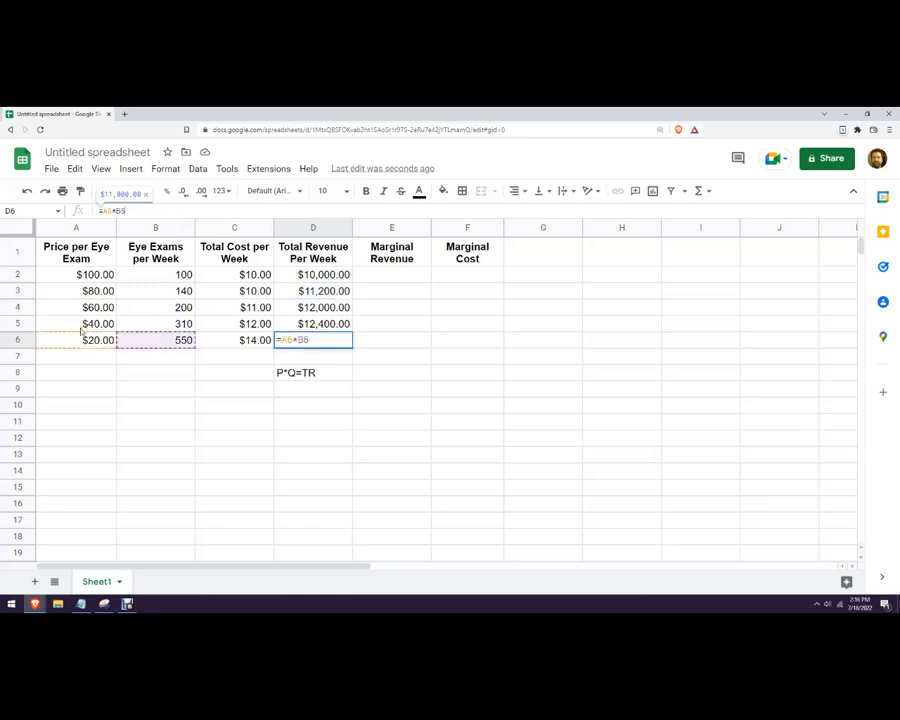
click(250, 390)
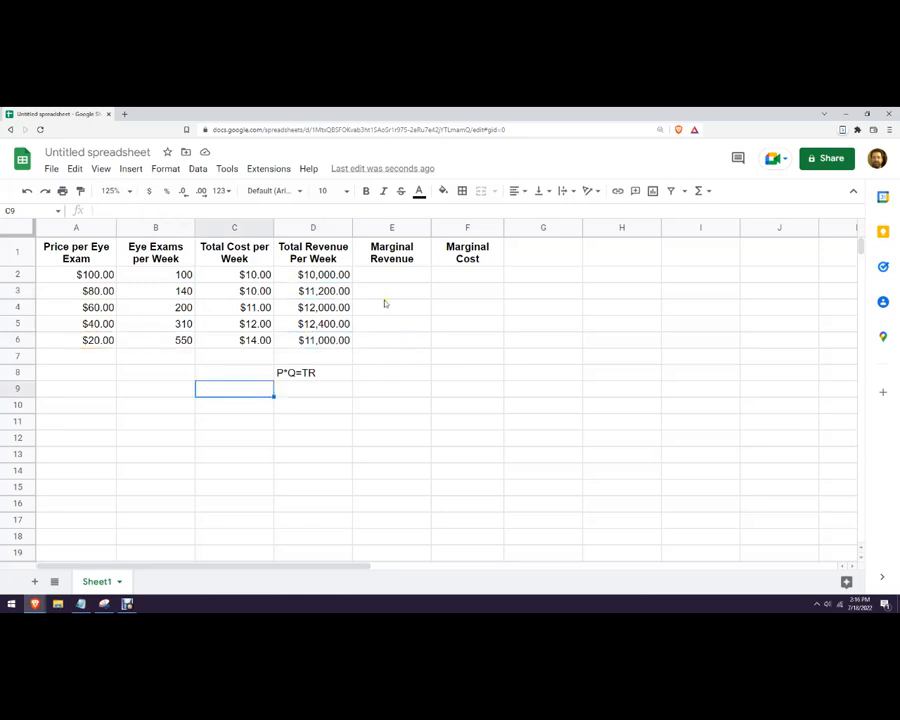
click(397, 373)
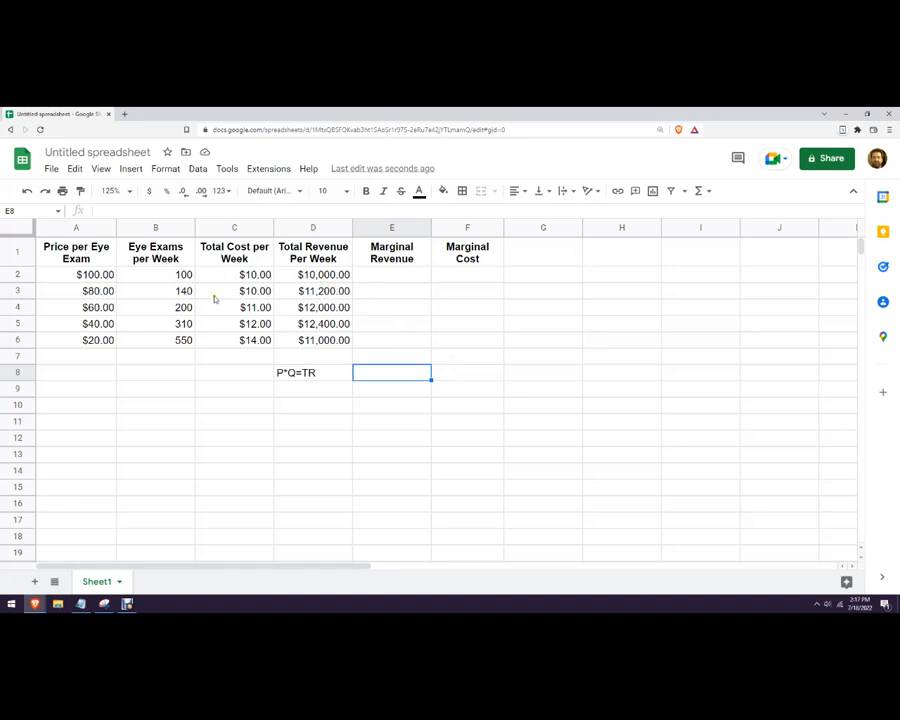
Enter N/A in E2 and F2 for the first row's marginal revenue and cost.
click(377, 277)
text(N/A)
key(Tab)
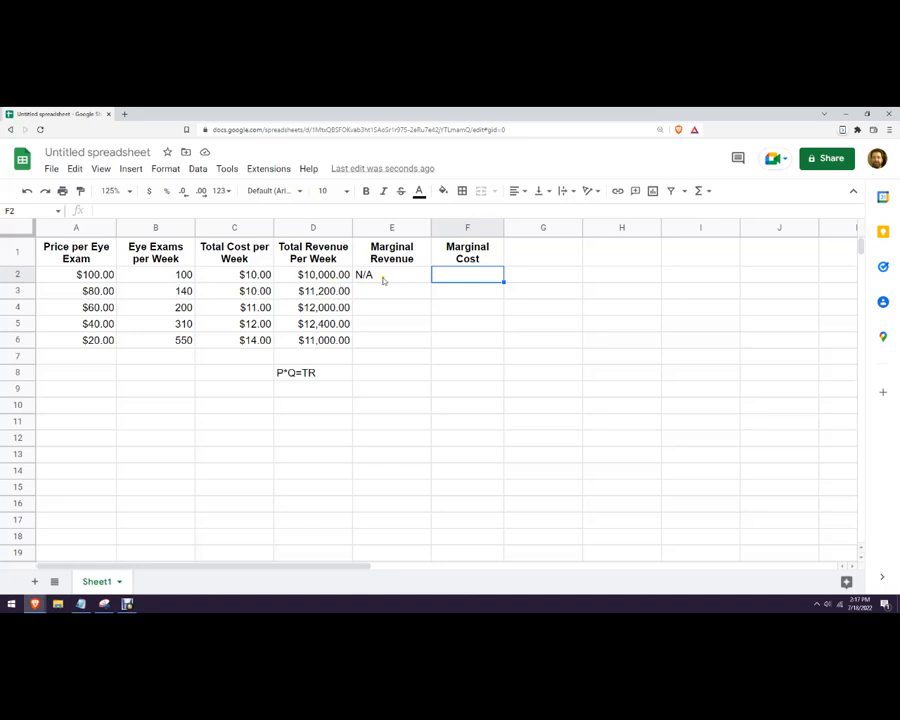
text(N/A)
key(Return)
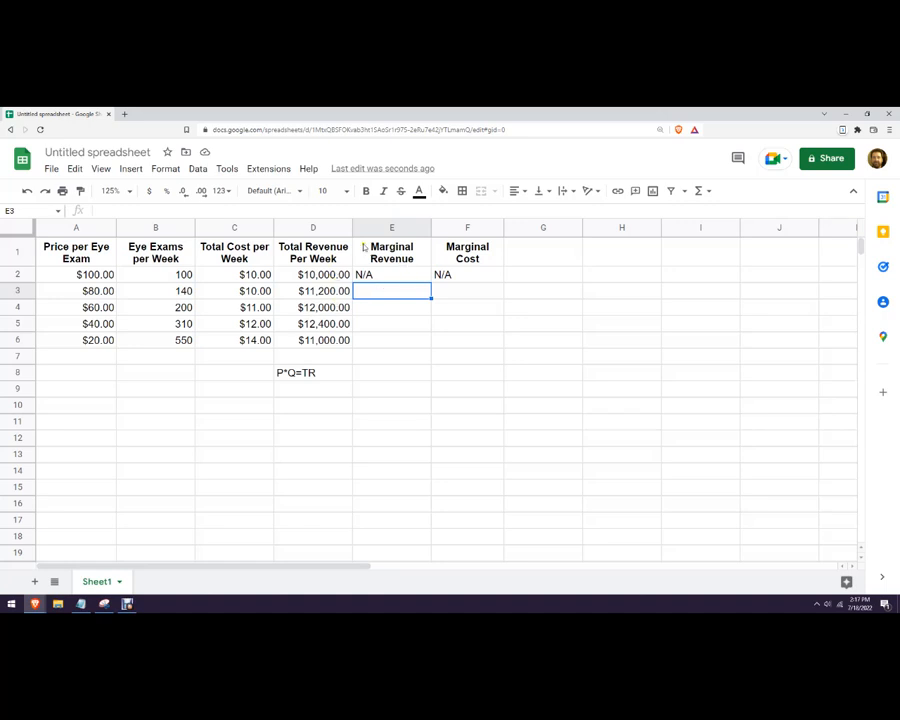
Start the E3 formula with the bracketed revenue difference (D3-D2).
text(=)
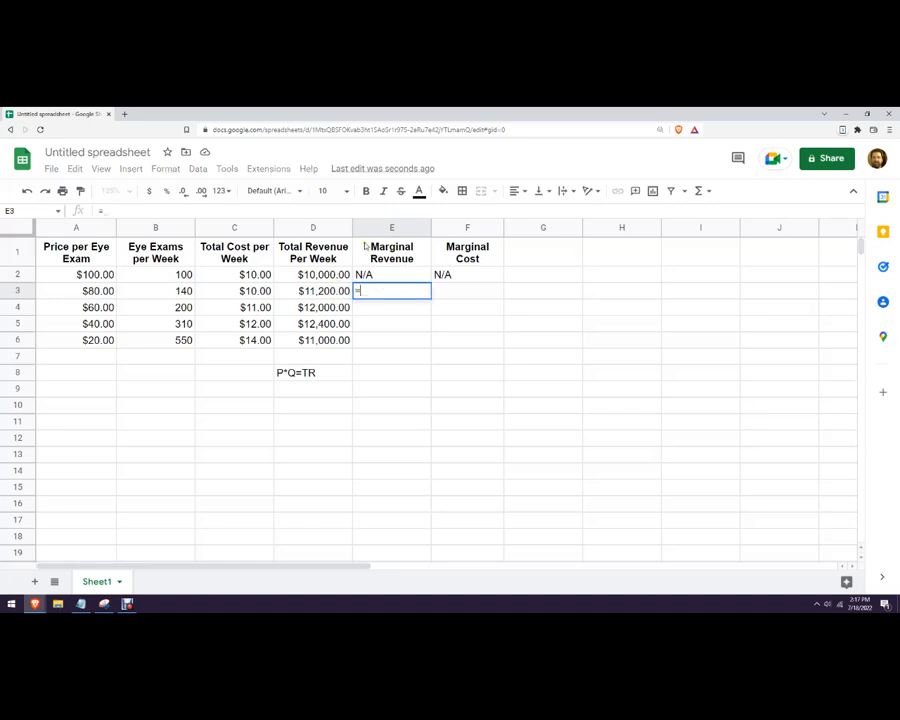
click(320, 291)
text(-)
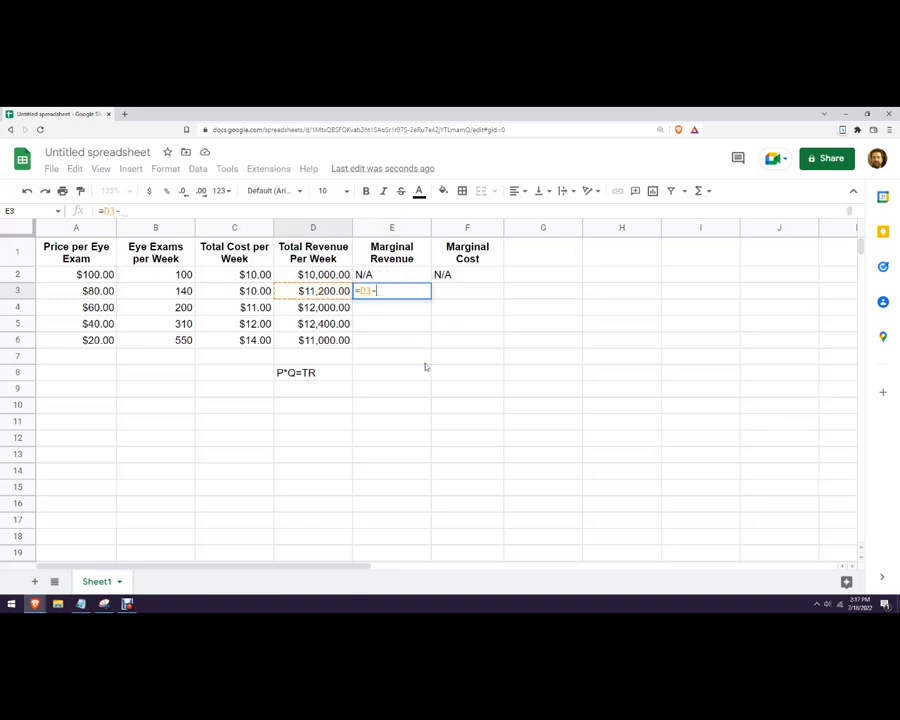
click(320, 274)
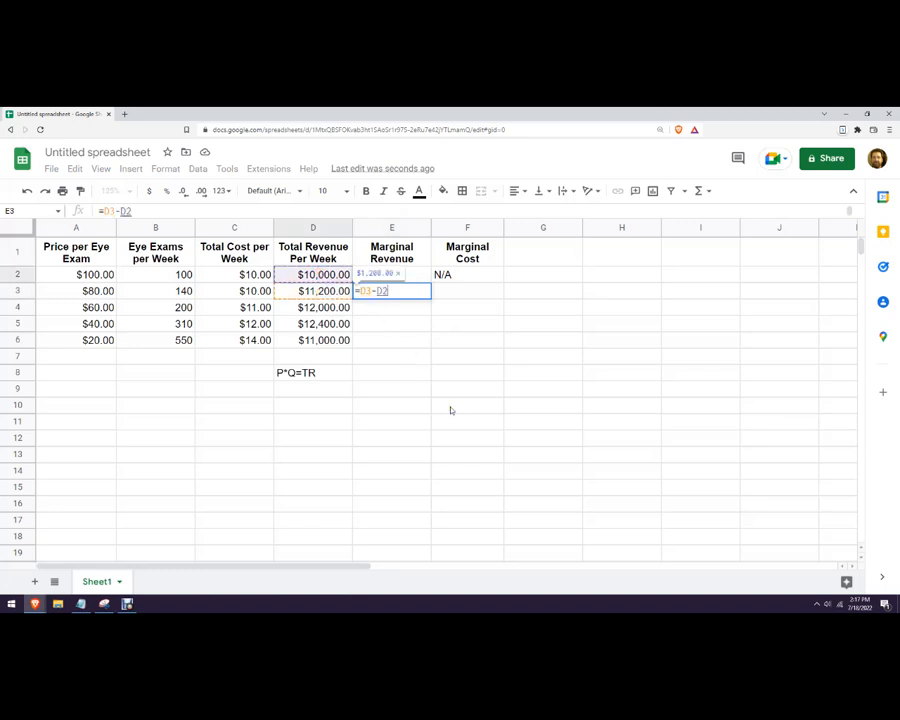
text())
click(361, 291)
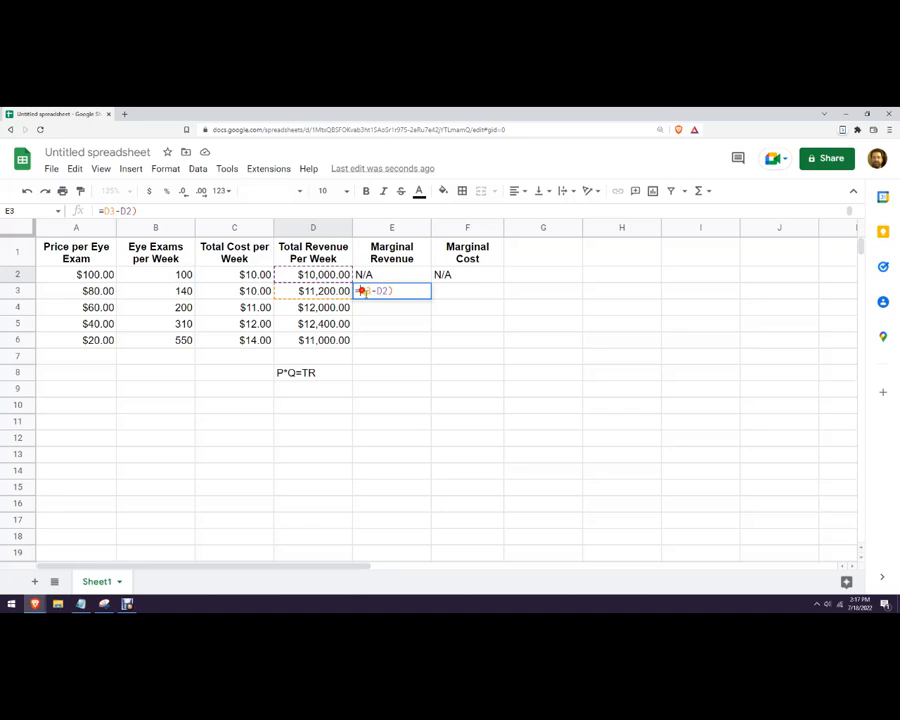
text(()
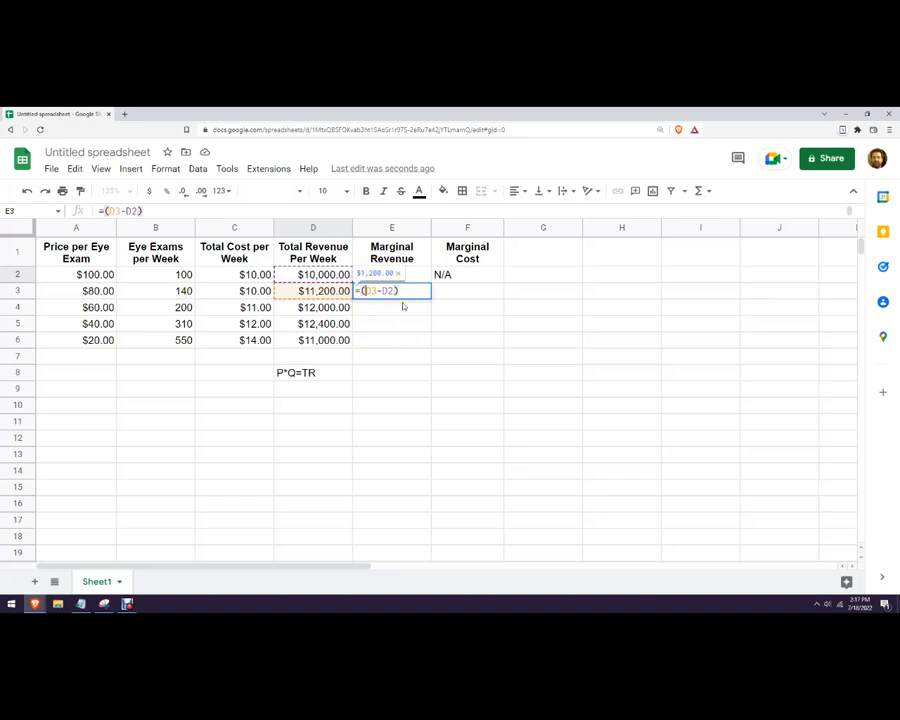
Divide by the exam difference (B3-B2) and commit =(D3-D2)/(B3-B2), giving $30.00.
text(/)
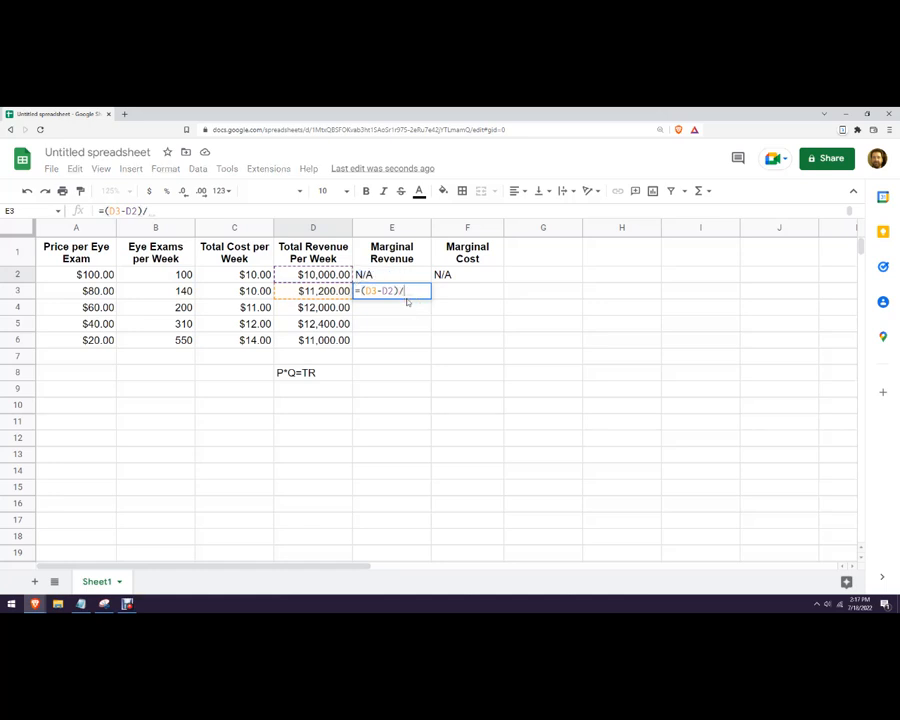
click(181, 290)
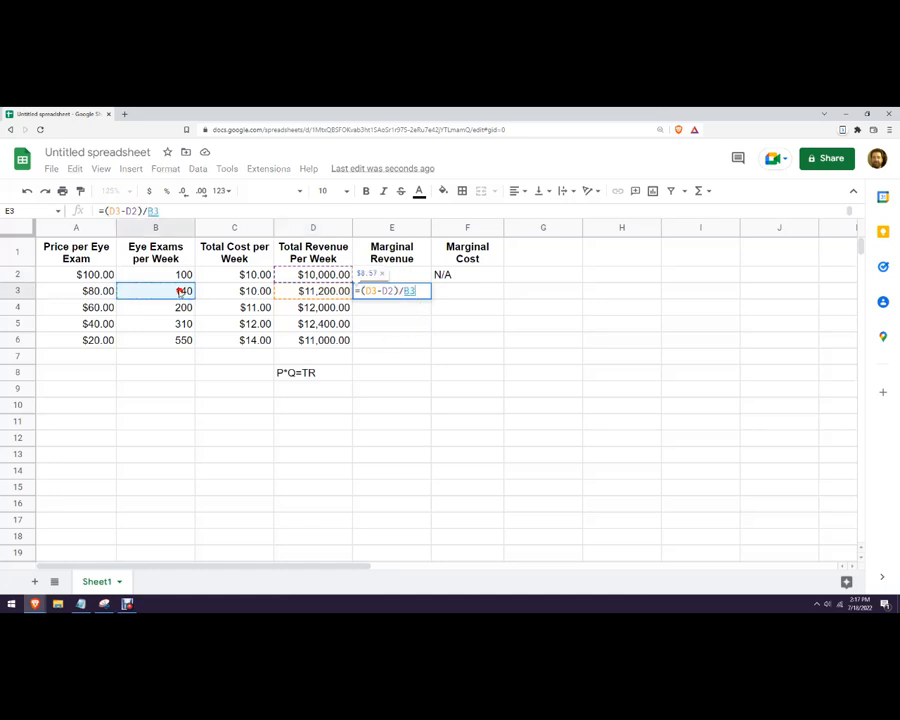
text(-)
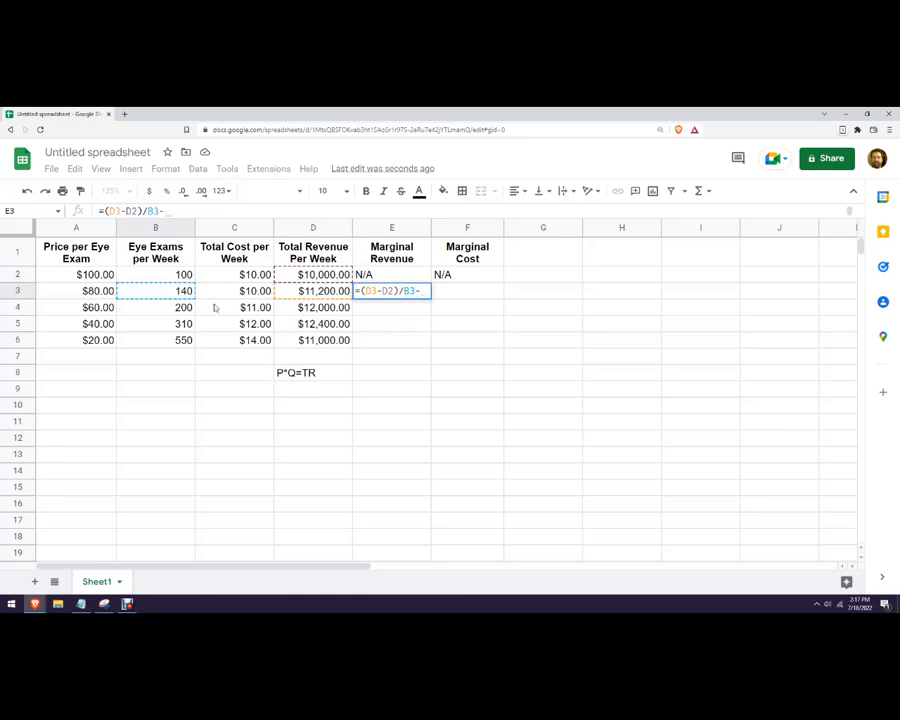
click(181, 274)
click(401, 291)
text(()
click(436, 292)
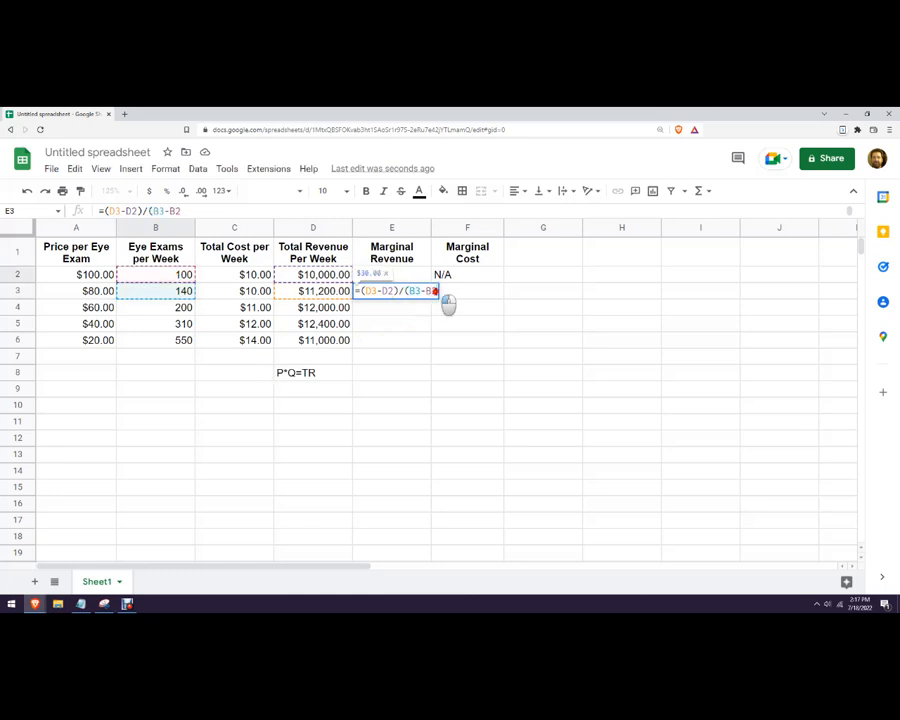
text())
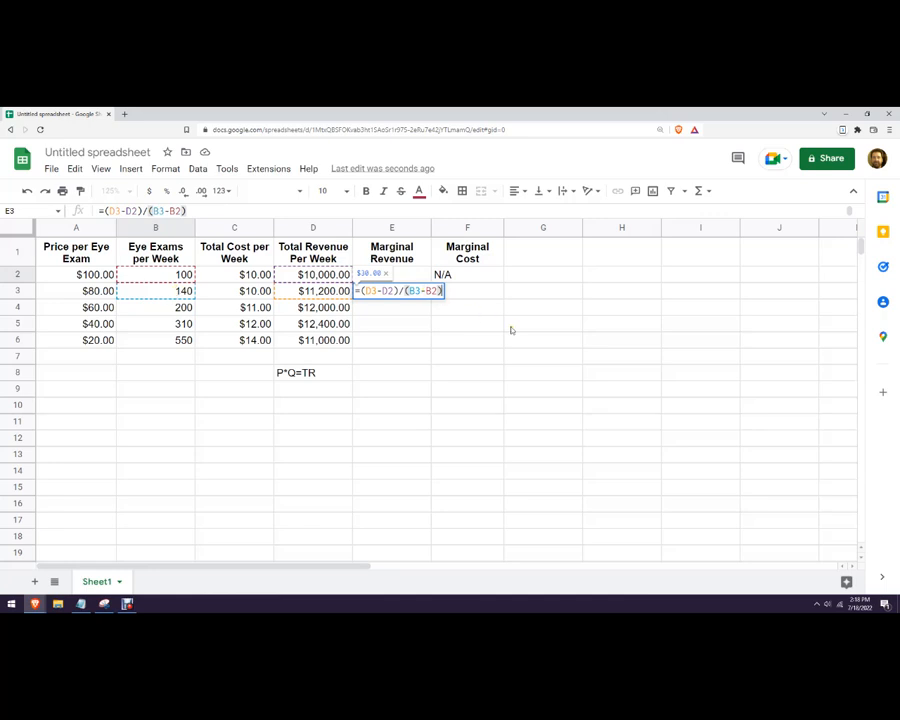
key(Return)
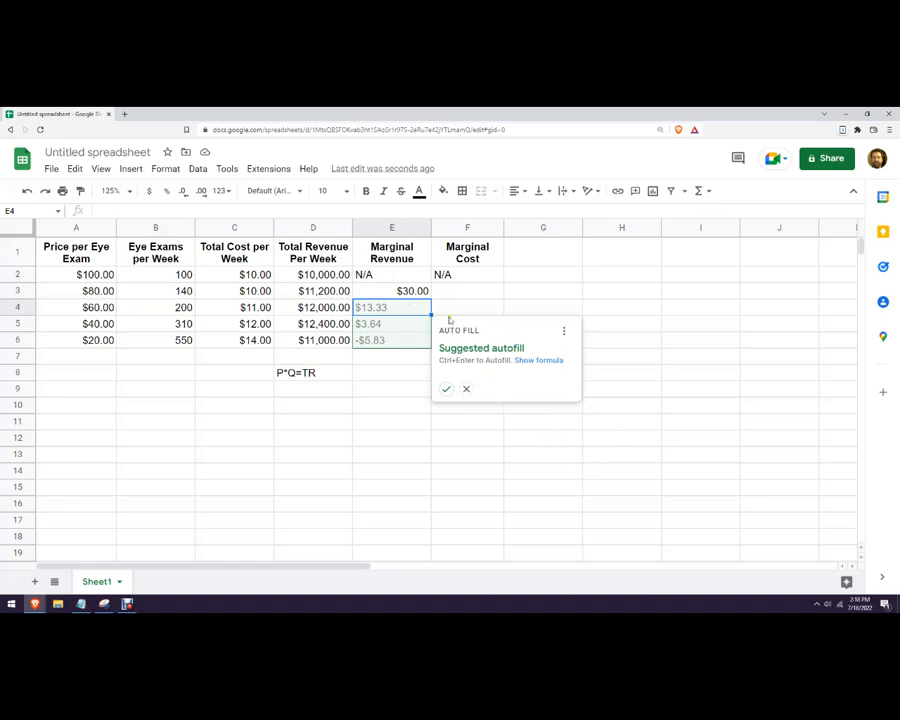
Copy E3's formula down to E6, giving $13.33, $3.64 and -$5.83.
click(466, 389)
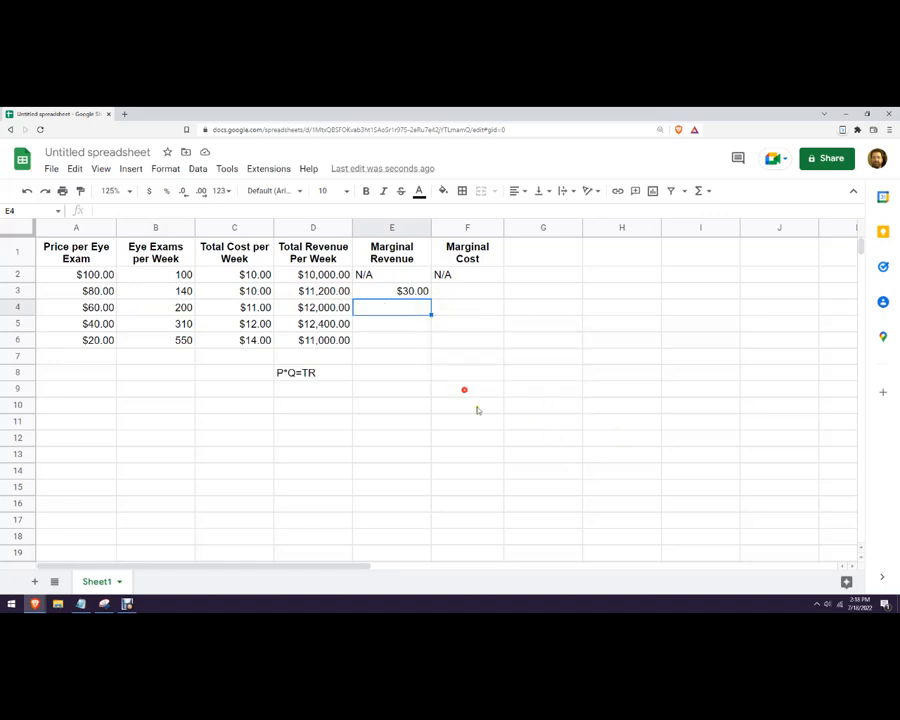
click(417, 293)
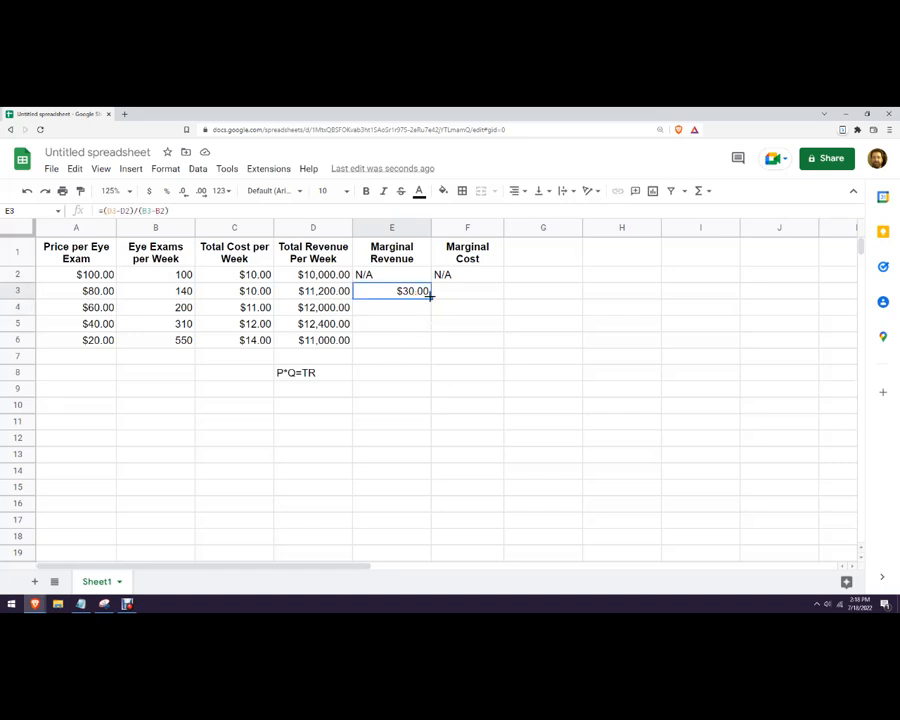
mouse_move(430, 297)
mouse_down()
mouse_move(446, 320)
mouse_move(430, 309)
mouse_up()
click(473, 421)
click(413, 309)
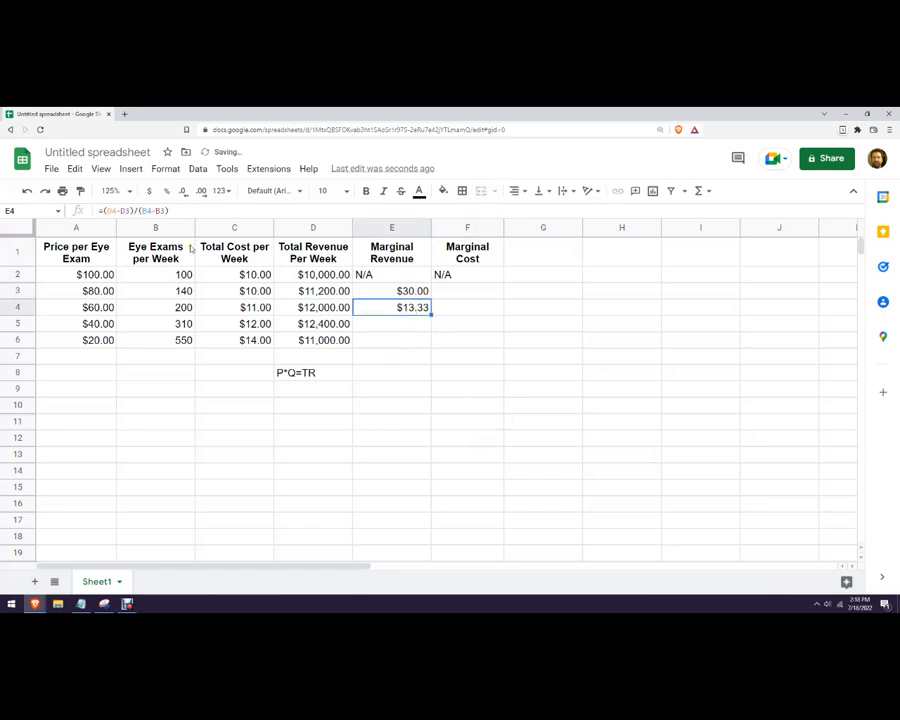
double_click(413, 309)
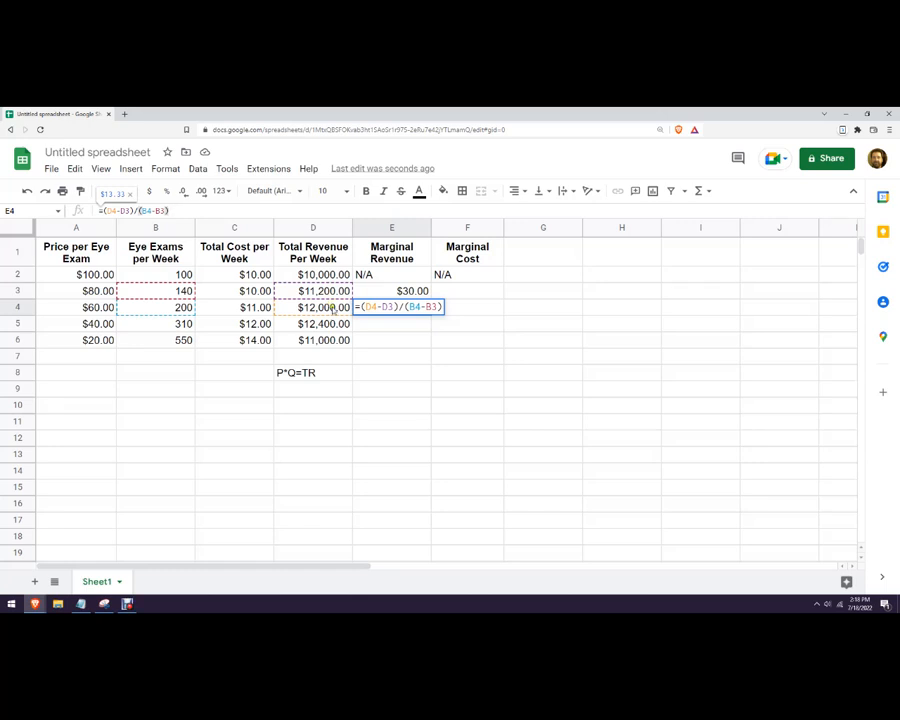
key(Return)
drag(429, 313, 431, 341)
click(480, 420)
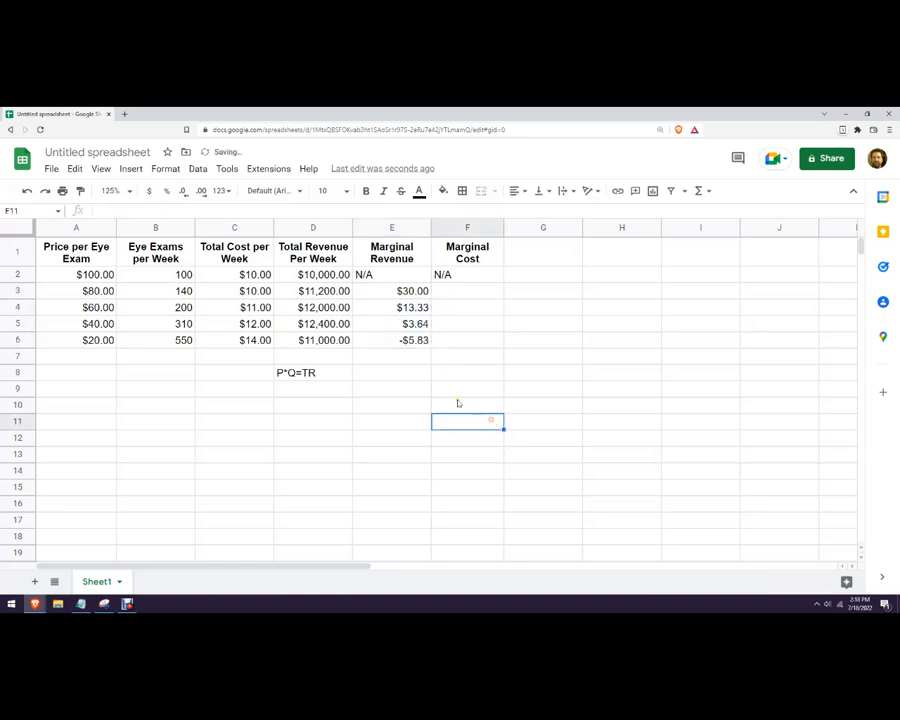
click(393, 344)
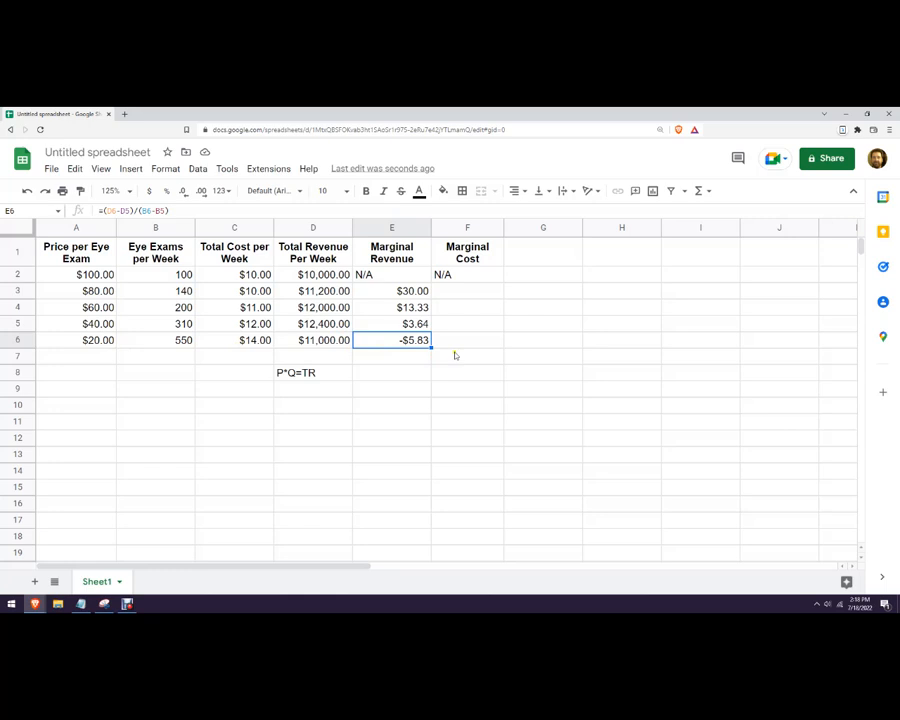
In F3, begin the marginal cost formula with the bracketed cost difference (C3-C2).
click(454, 291)
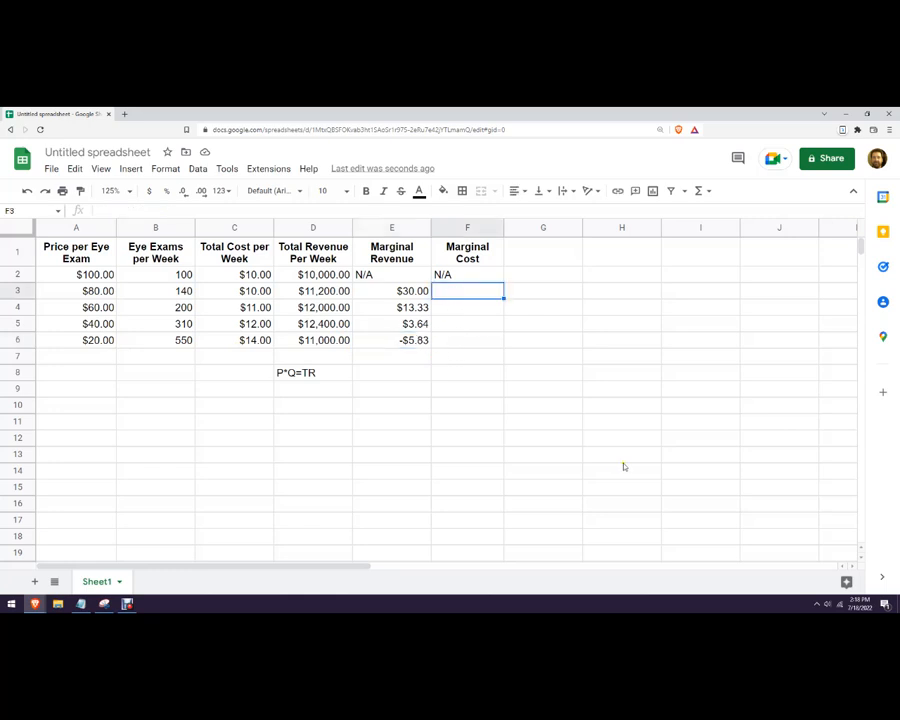
text(=)
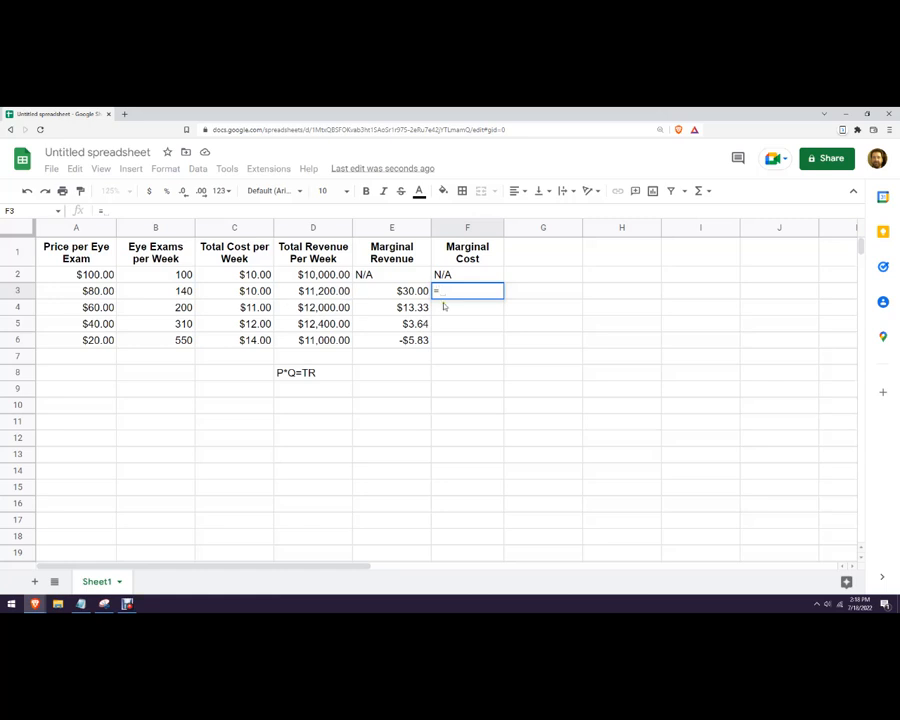
key(Escape)
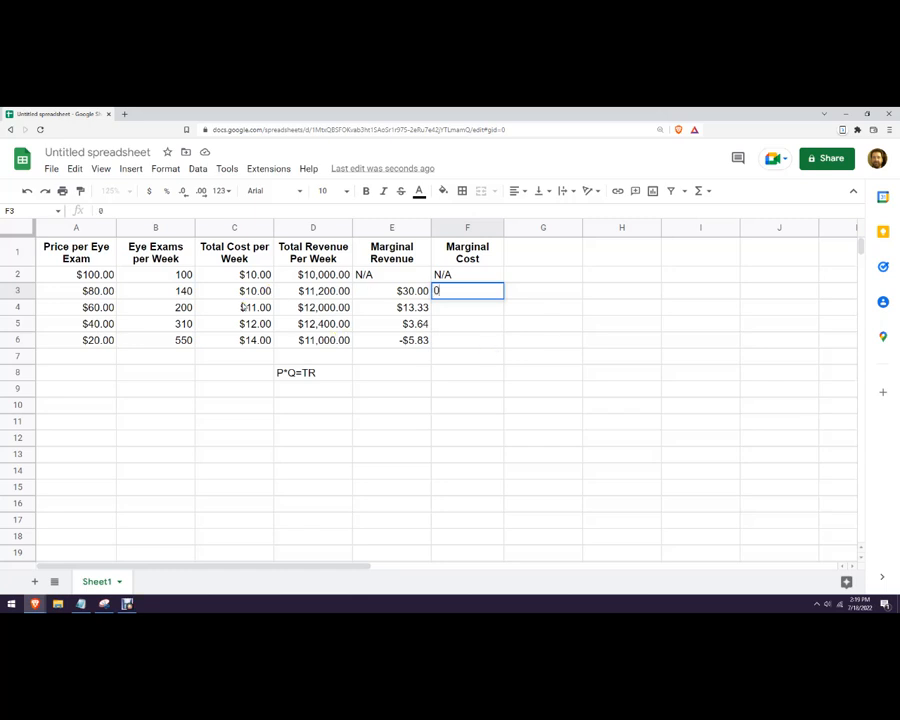
key(Return)
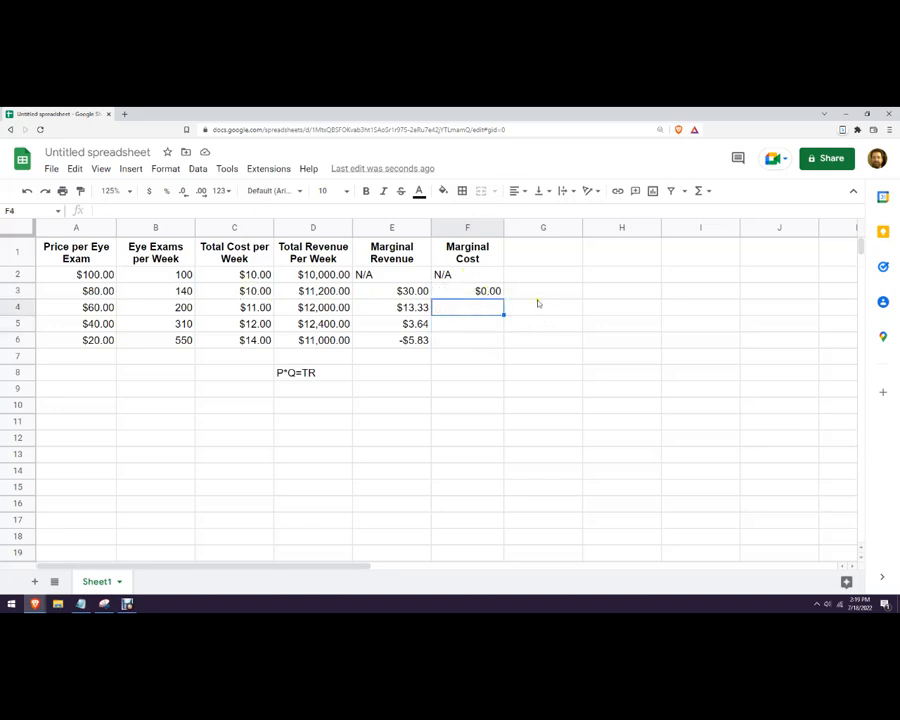
key(Up)
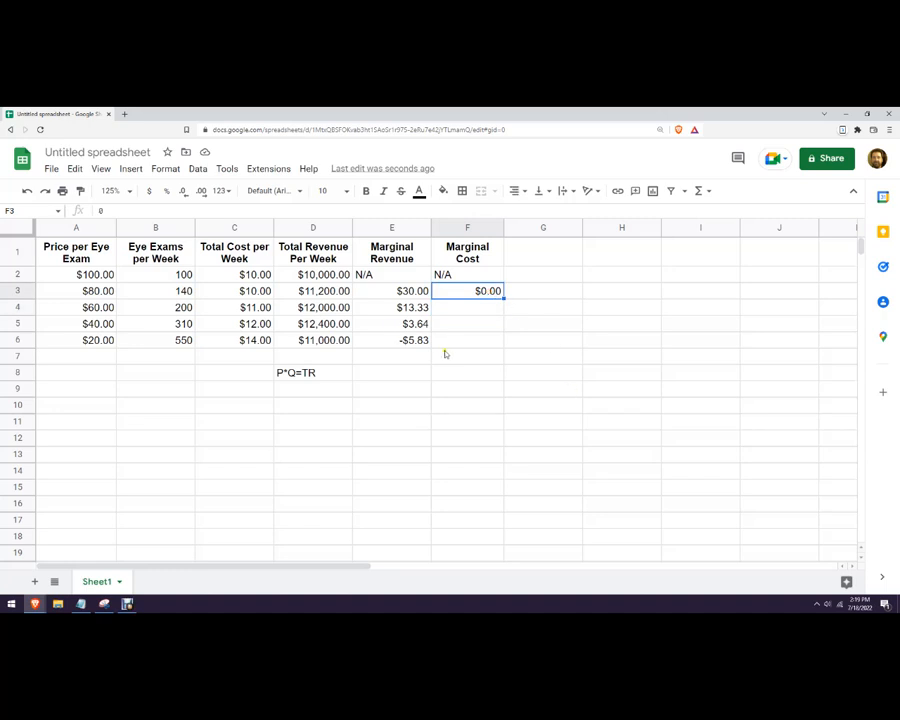
text(=)
click(240, 290)
text(-)
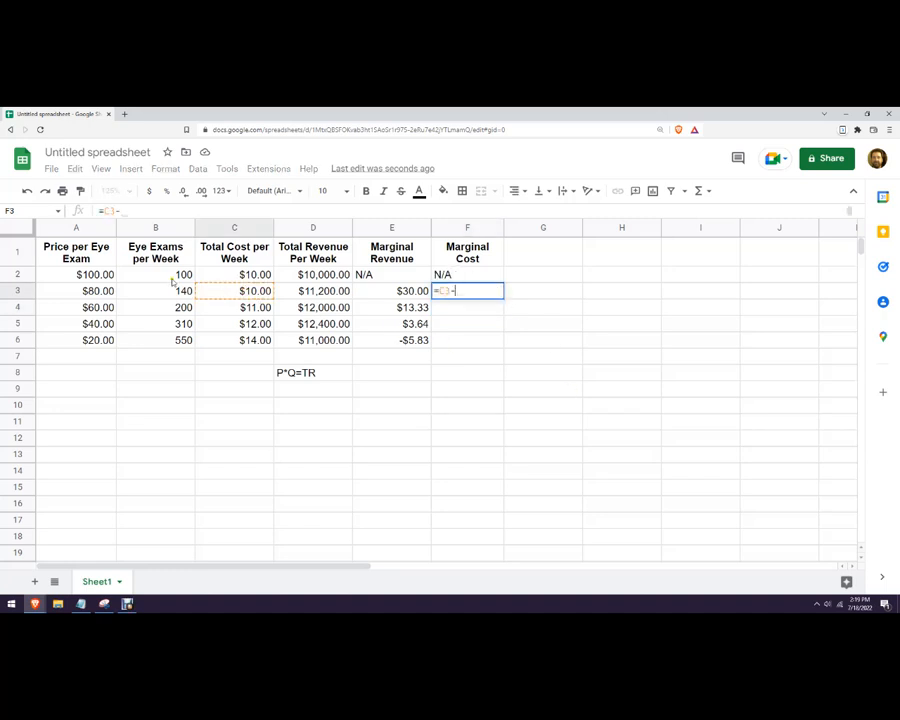
click(216, 269)
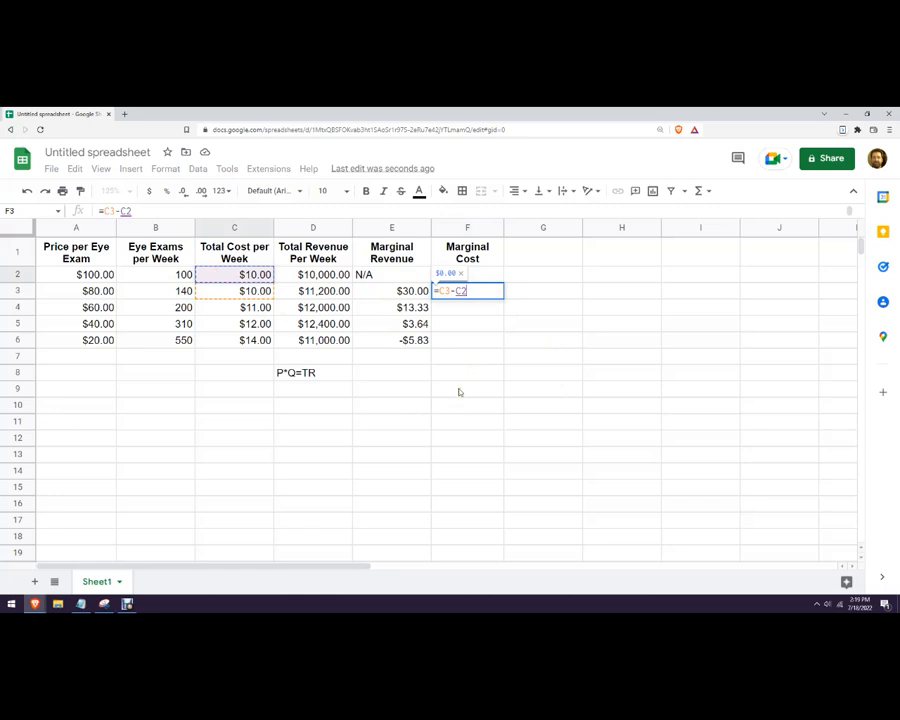
text())
click(437, 290)
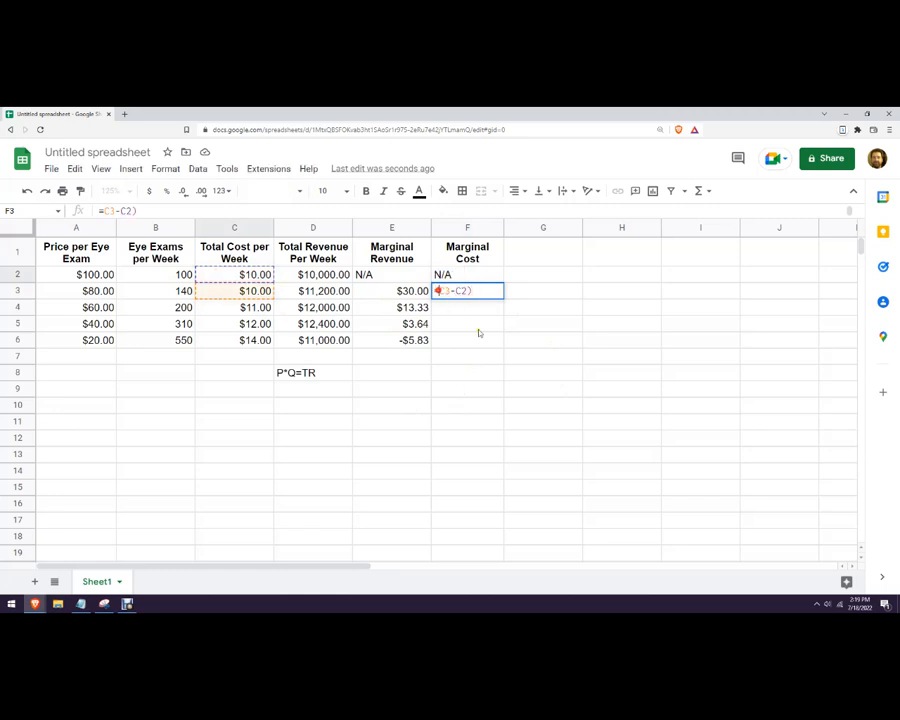
text(()
Divide by the exam difference (B3-B2) to complete =(C3-C2)/(B3-B2).
click(488, 290)
text(/()
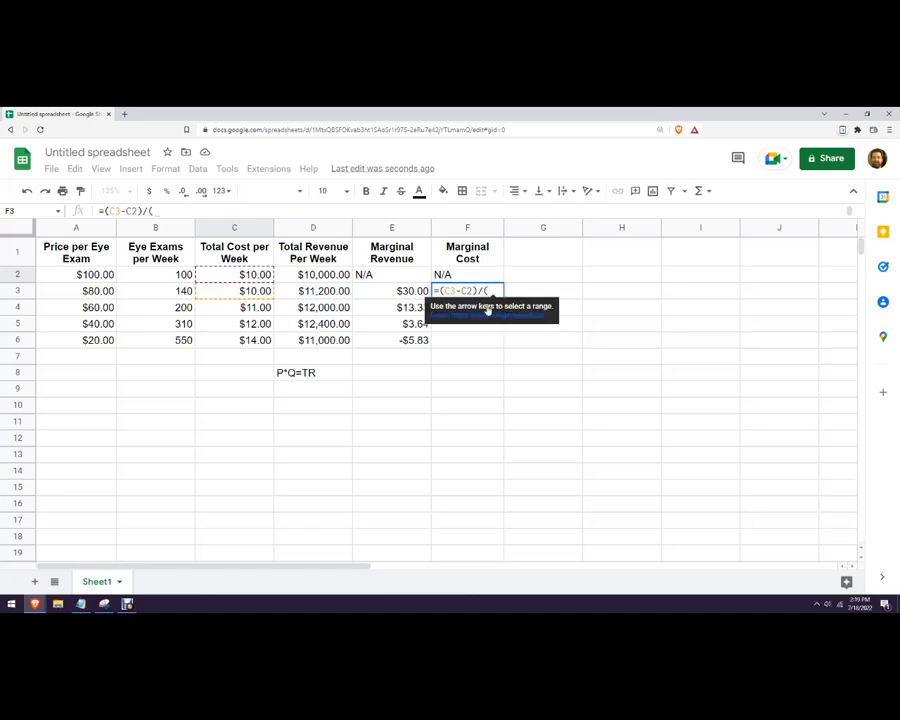
click(186, 291)
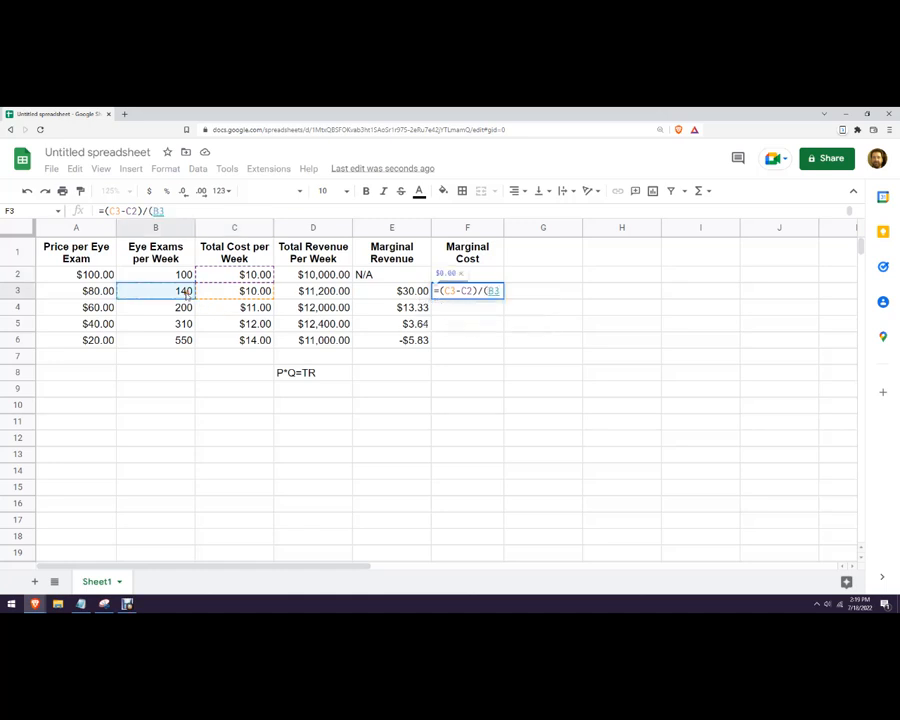
text(-)
click(157, 275)
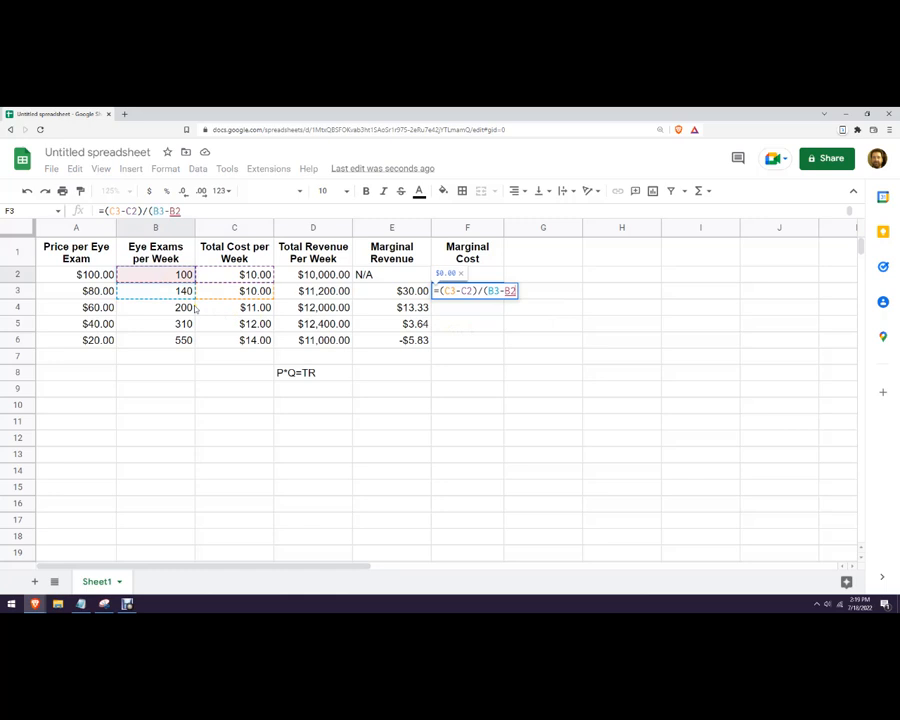
text())
key(Return)
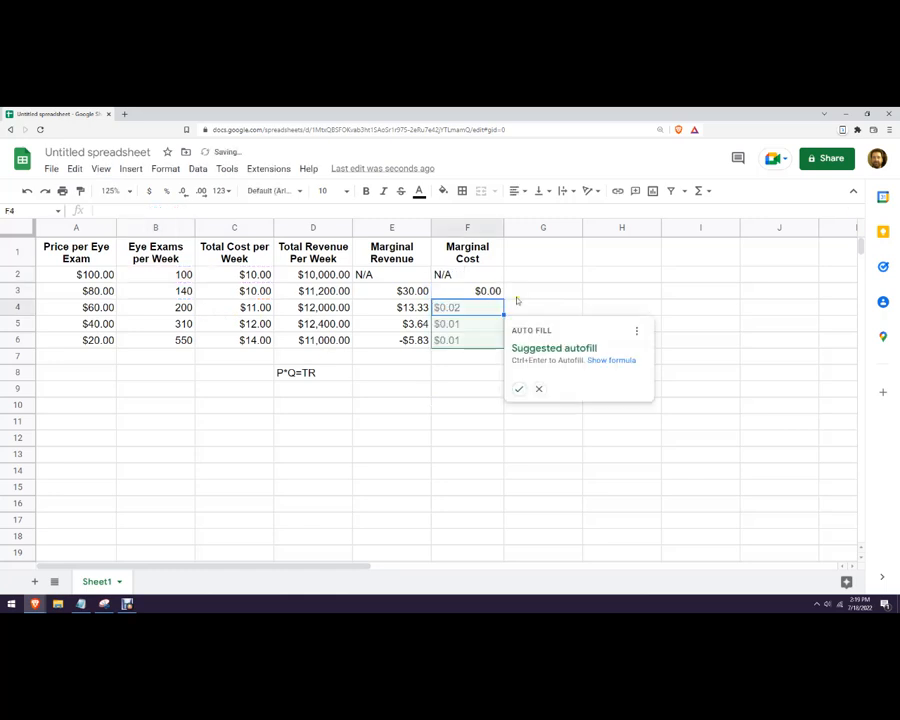
Accept the suggested autofill so F4:F6 show $0.02, $0.01 and $0.01.
click(519, 389)
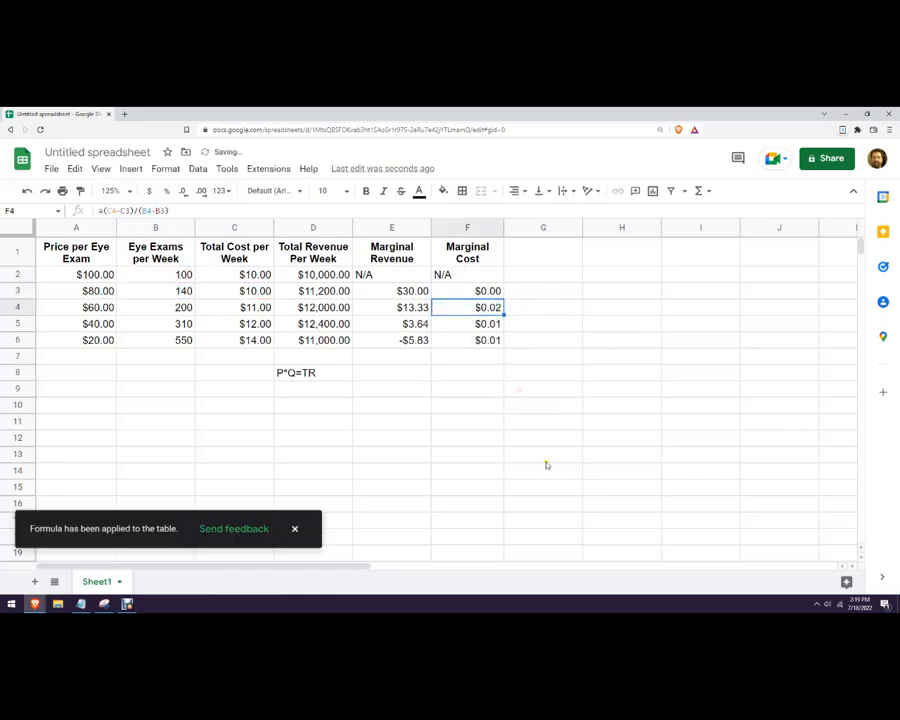
click(546, 458)
click(566, 372)
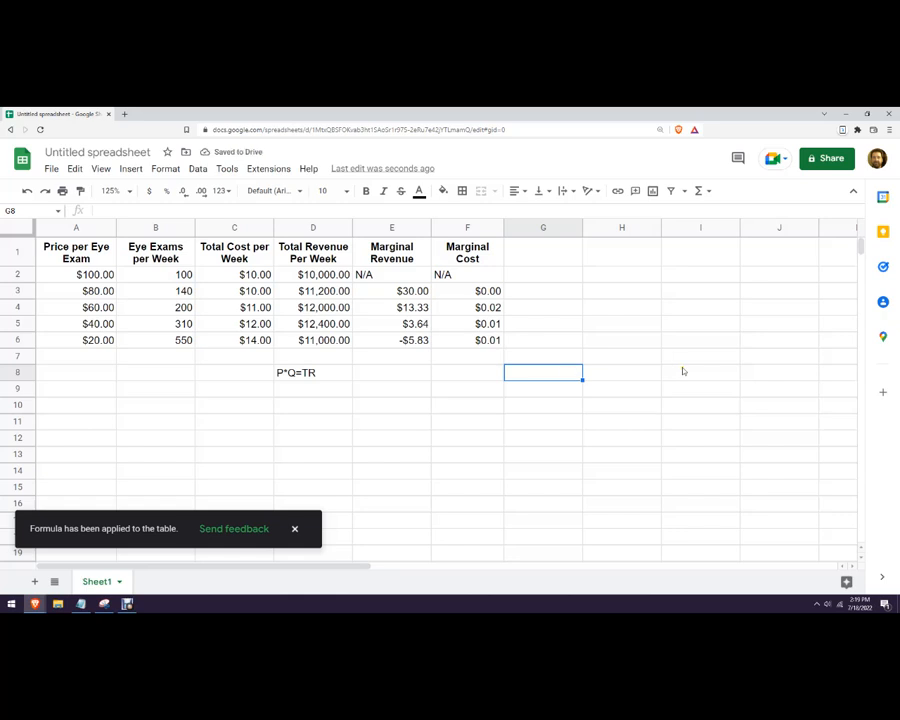
click(295, 528)
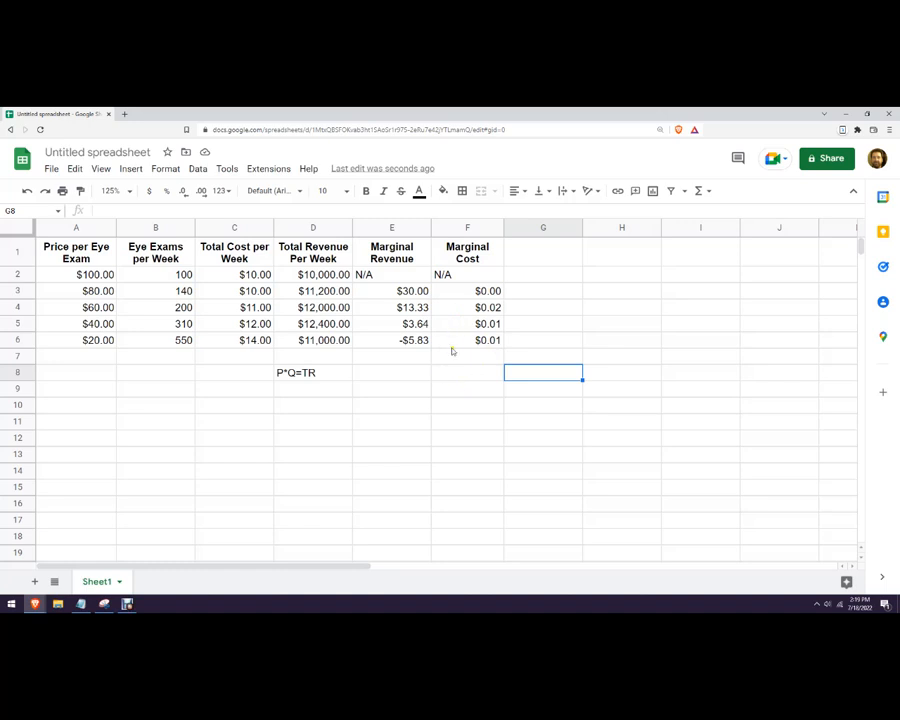
Enter the note 'Profit Max: MR=MC' in cell E9, beneath the P*Q=TR note.
click(385, 392)
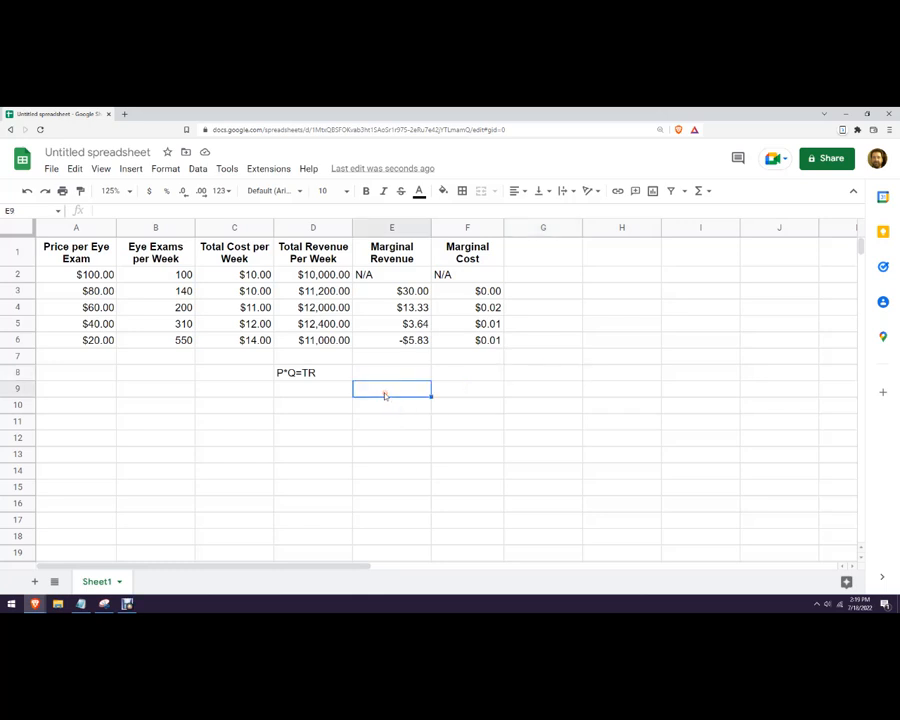
text(Profit Max:  MR=)
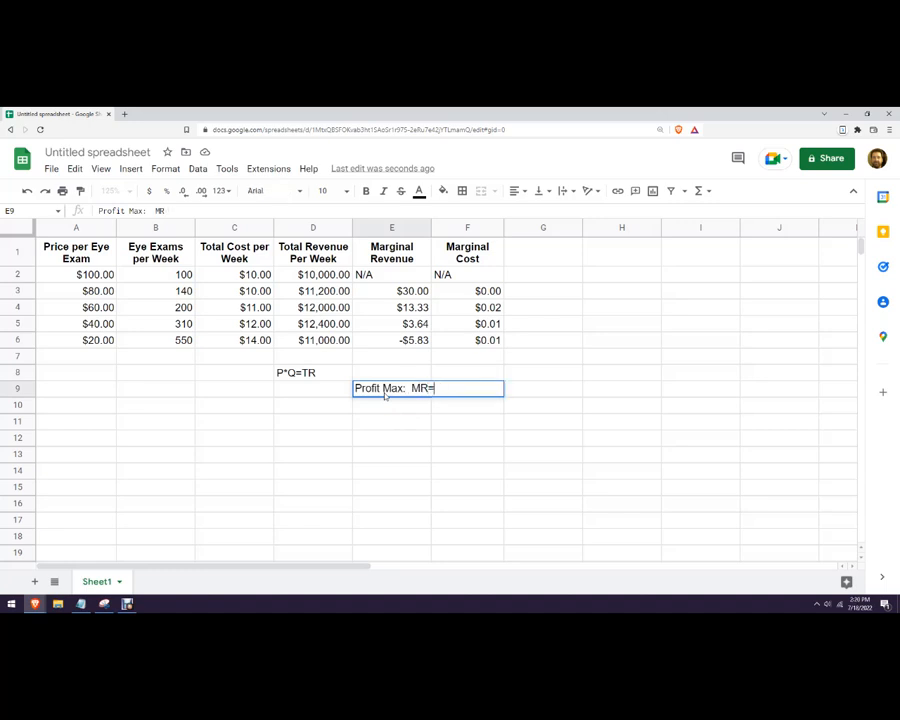
text(MC)
click(536, 404)
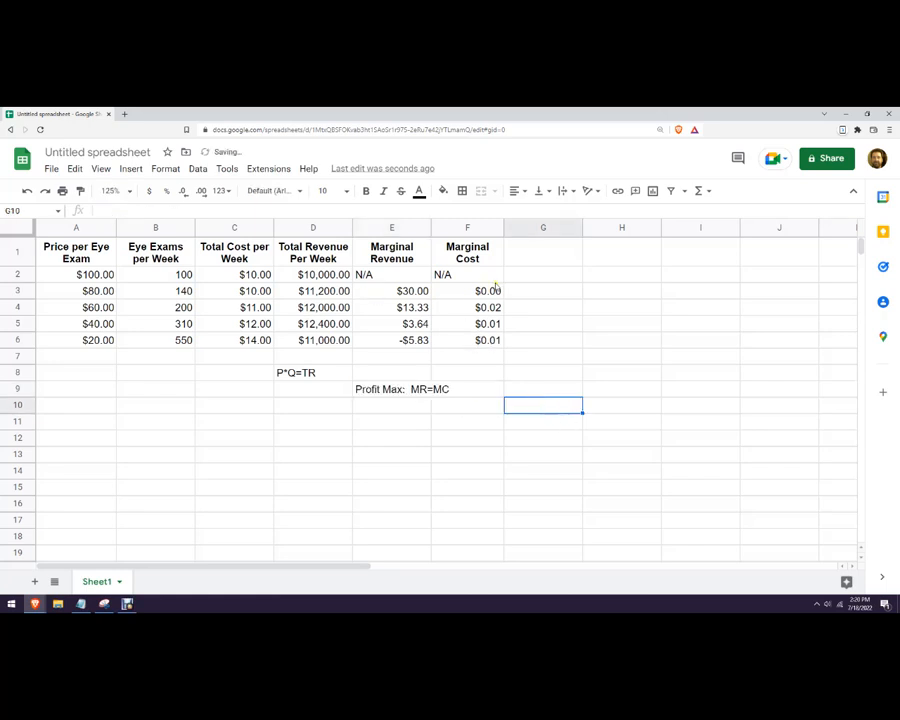
click(184, 292)
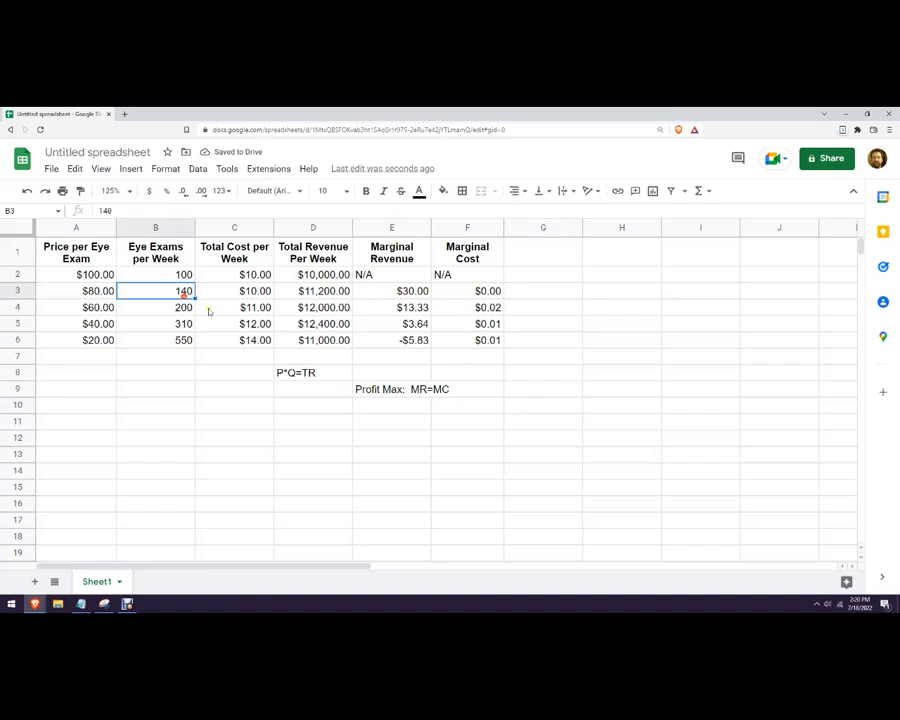
click(420, 292)
click(467, 292)
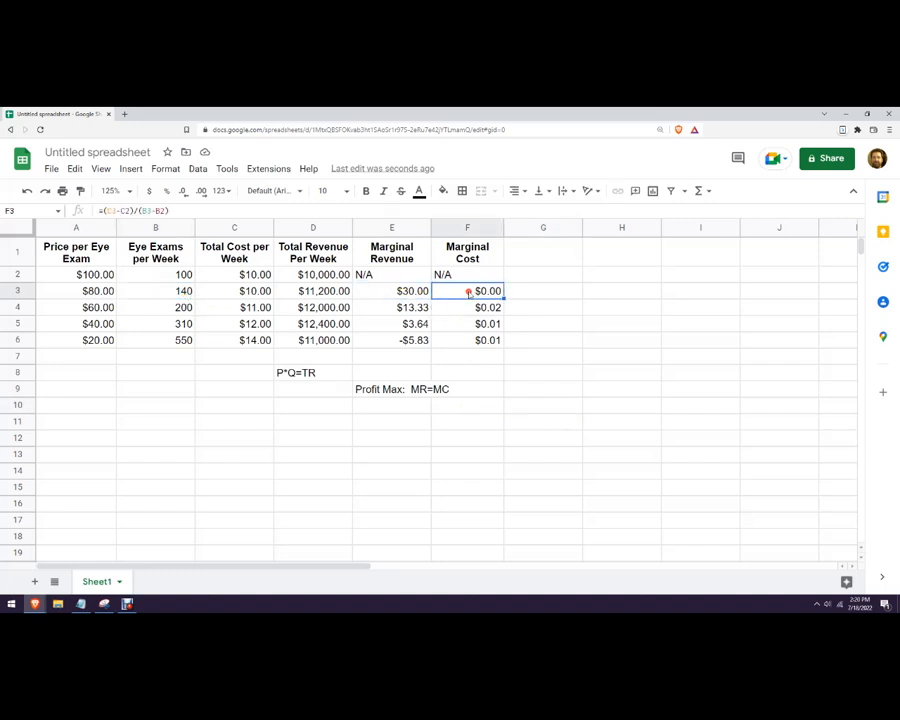
click(418, 308)
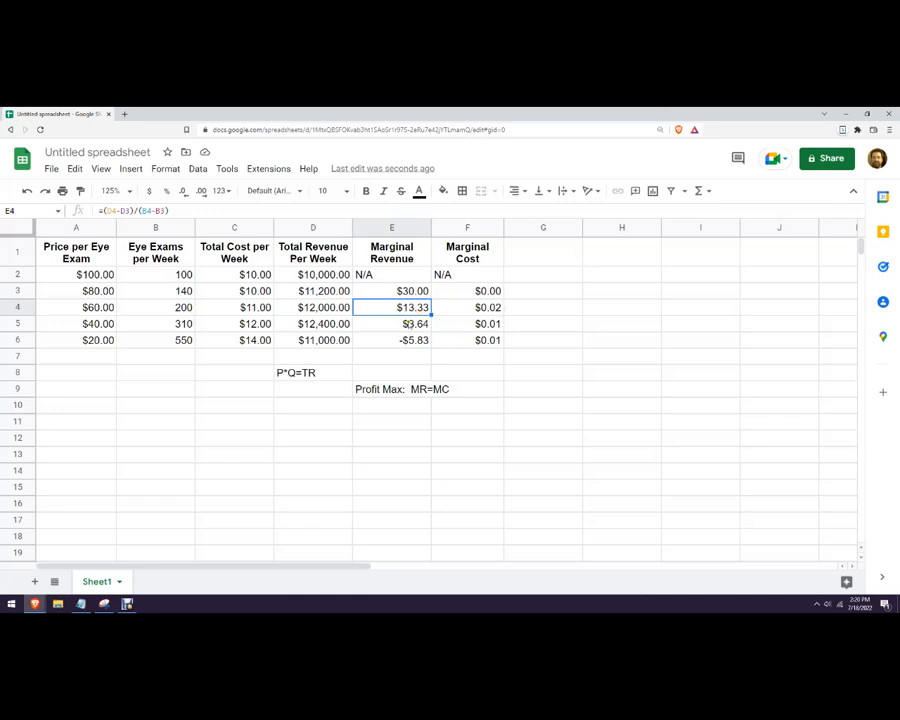
key(Down)
click(412, 340)
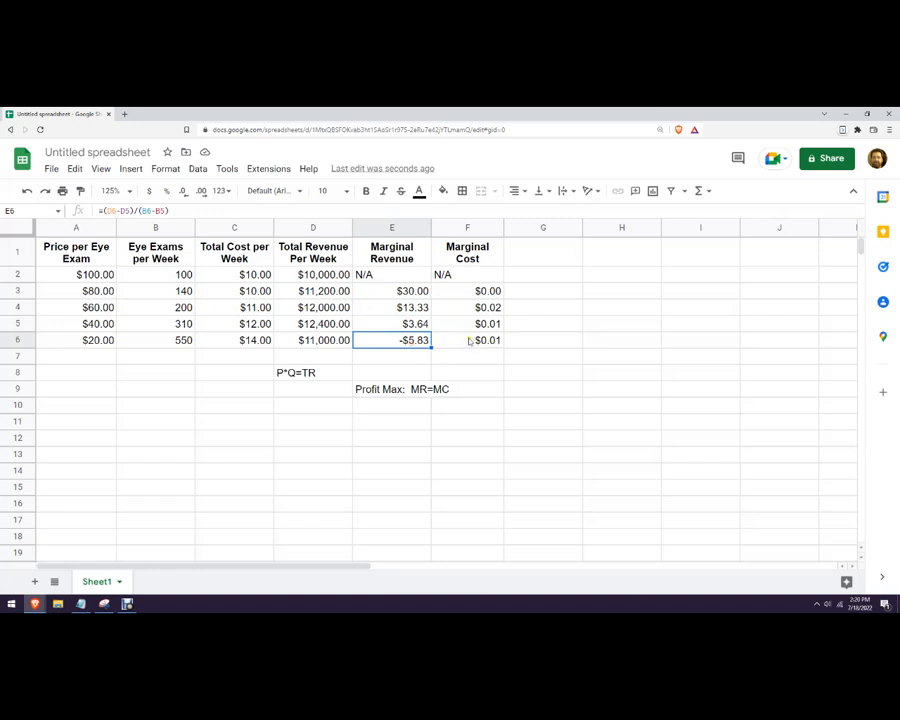
click(420, 408)
text(310)
click(434, 455)
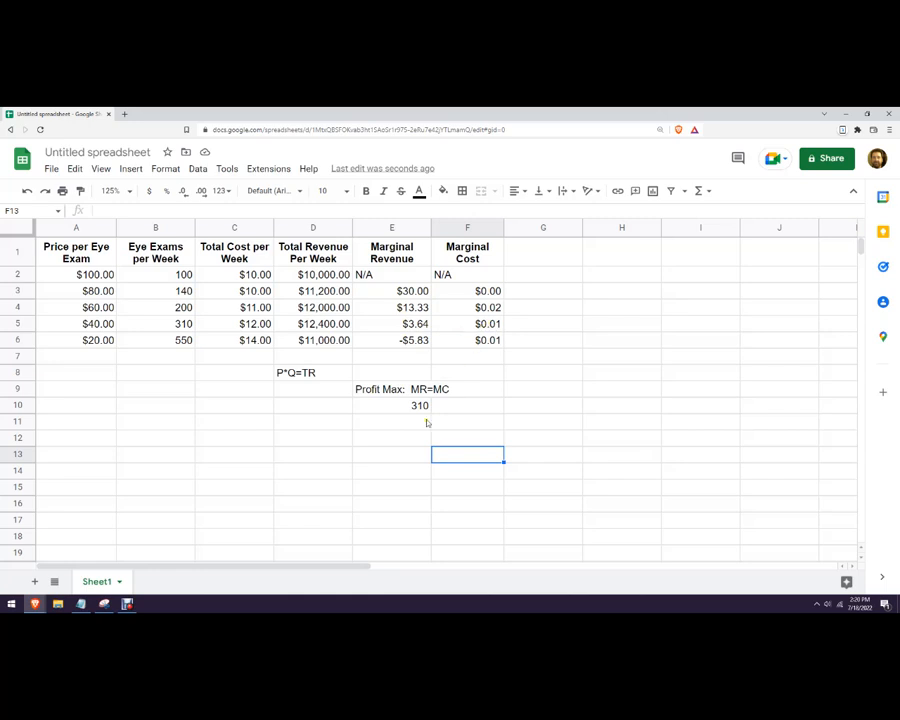
click(526, 254)
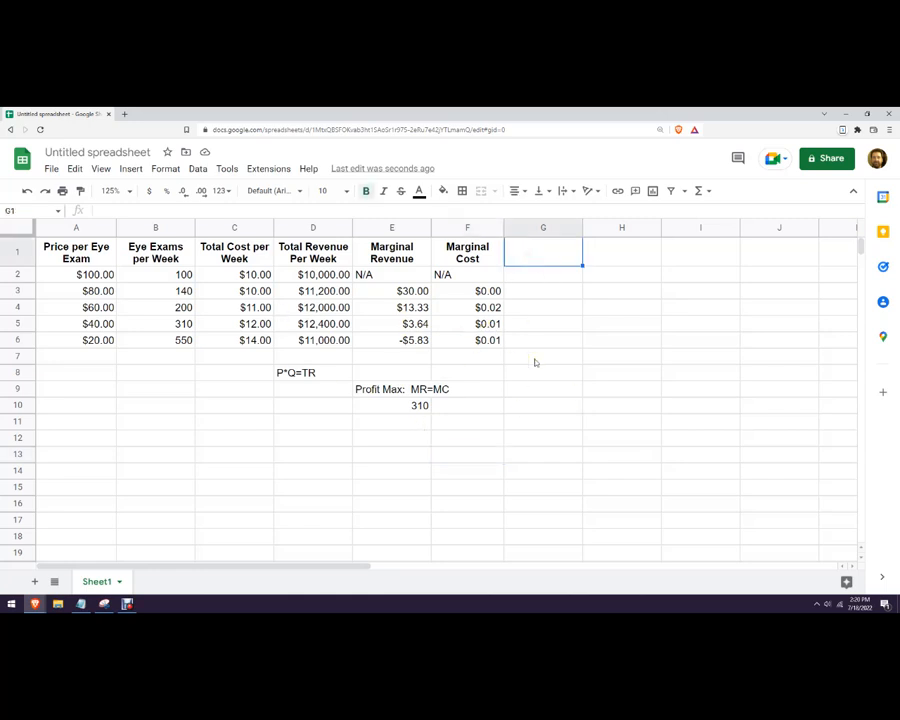
Head column G 'Profit' and fill =D3-C3 down from G3 through G6.
text(Profit)
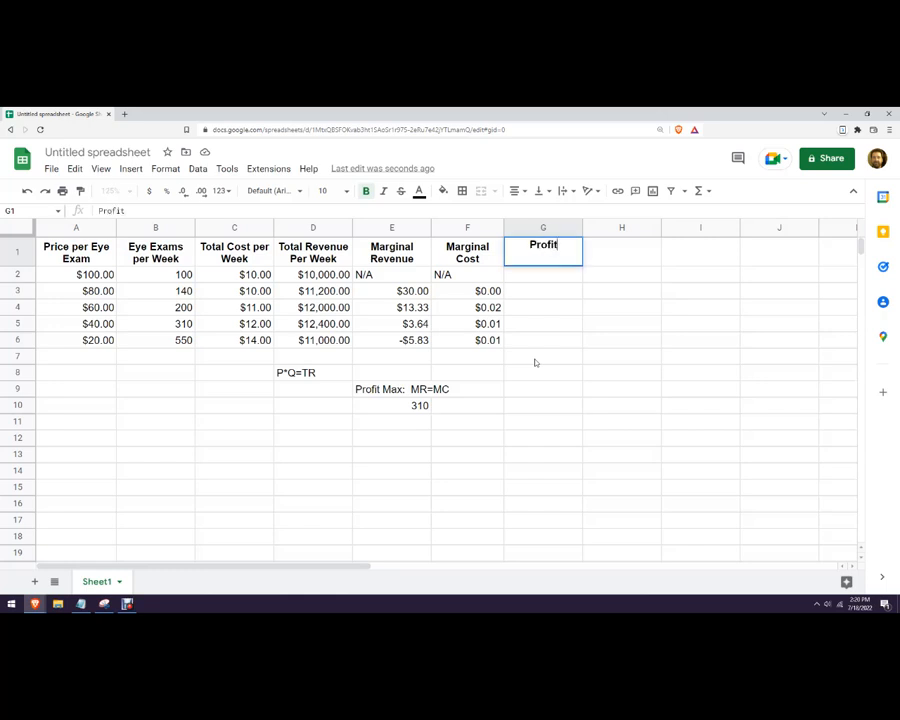
key(Return)
key(Down)
text(=)
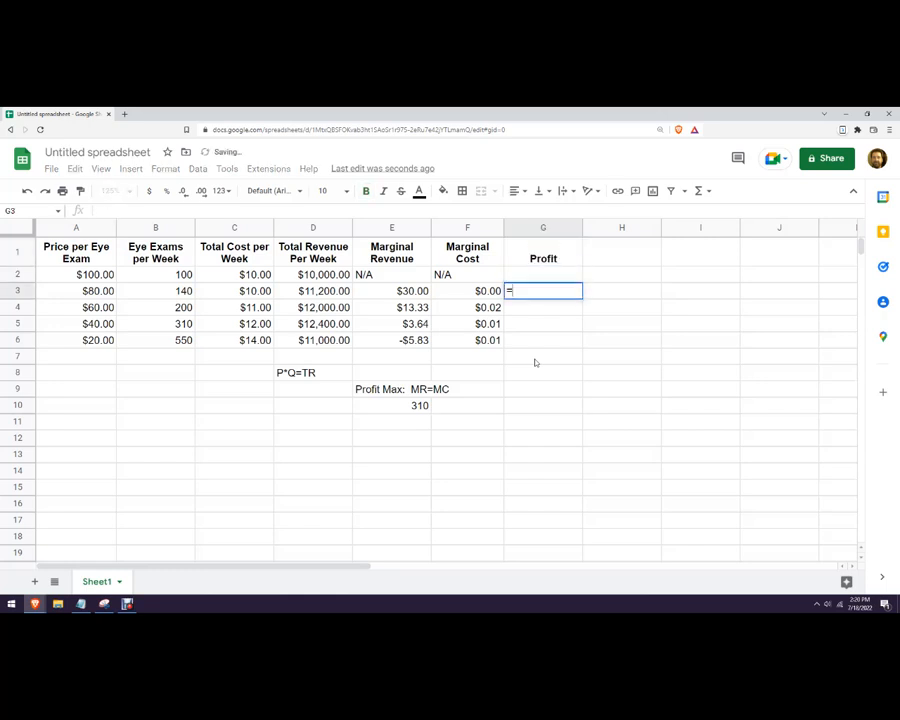
click(302, 292)
text(-C3)
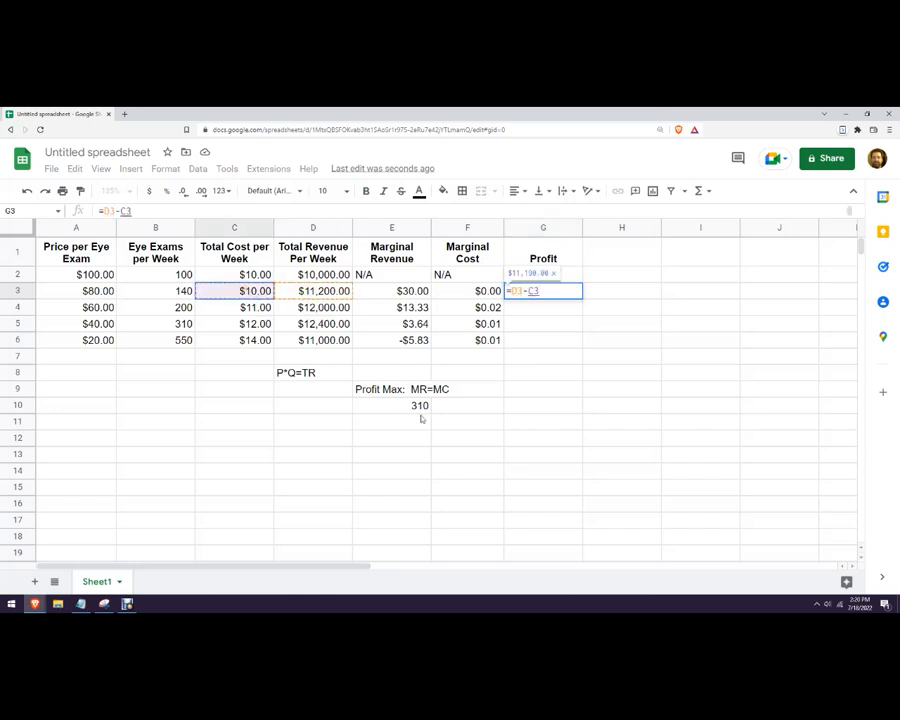
key(Return)
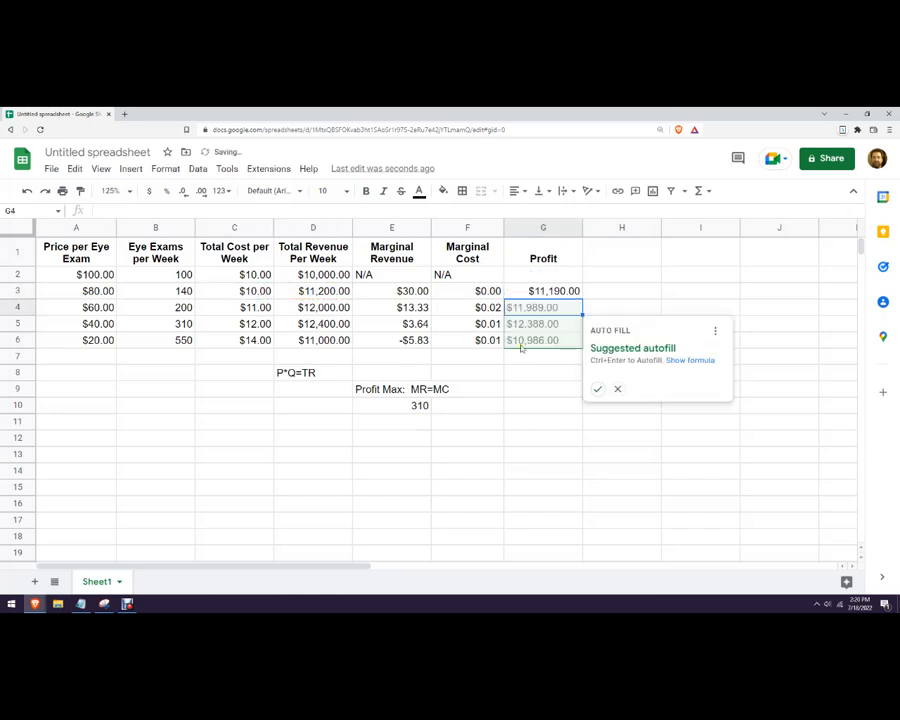
key(ctrl+Return)
Check the 310-exam profit peak and the $13.33 marginal revenue against the Notepad assignment.
click(635, 387)
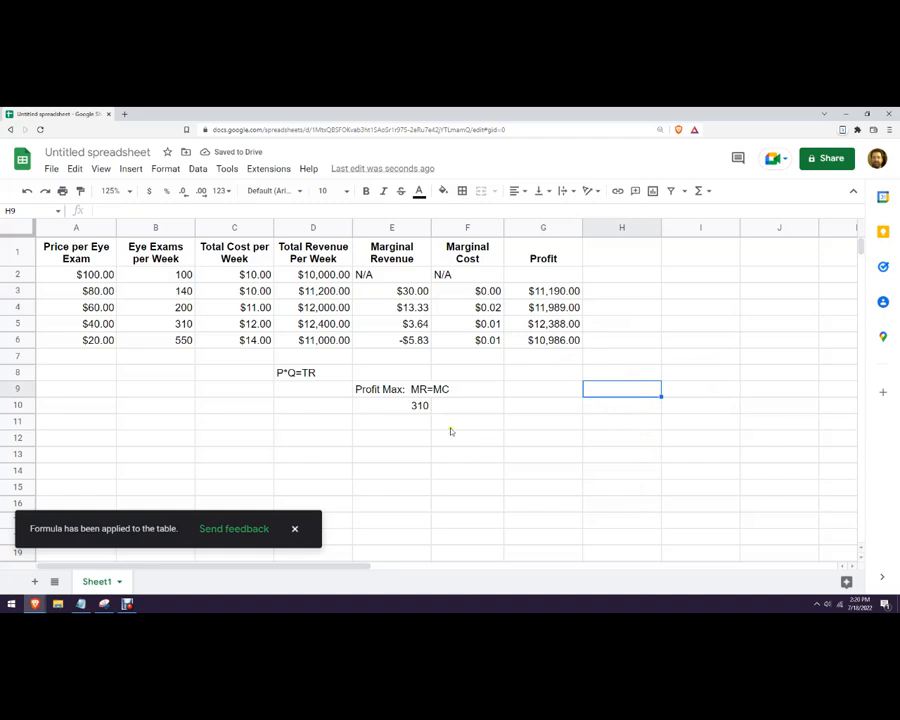
click(421, 412)
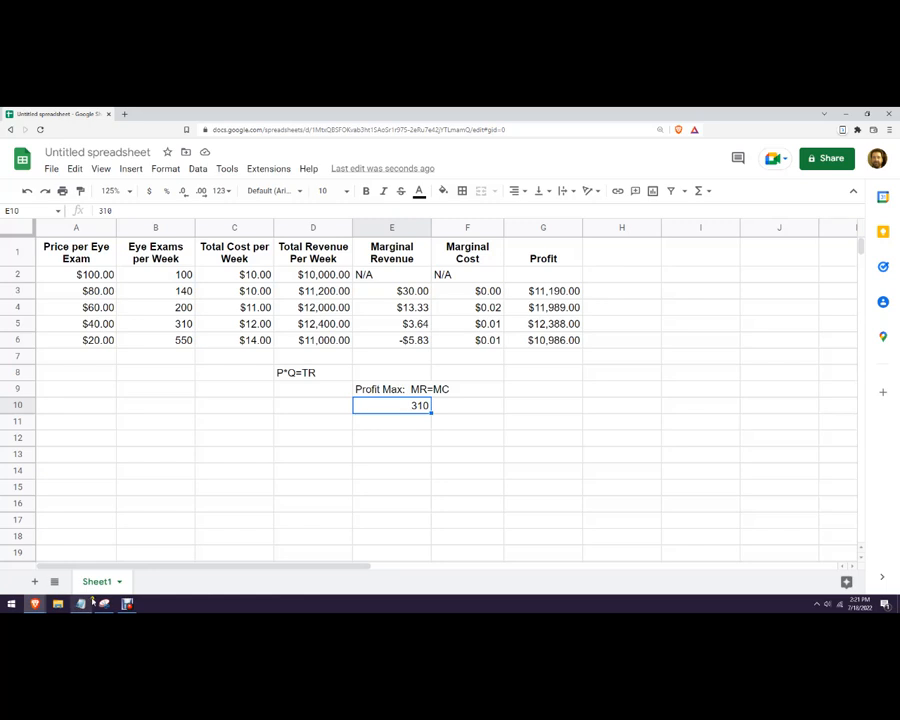
key(alt+Tab)
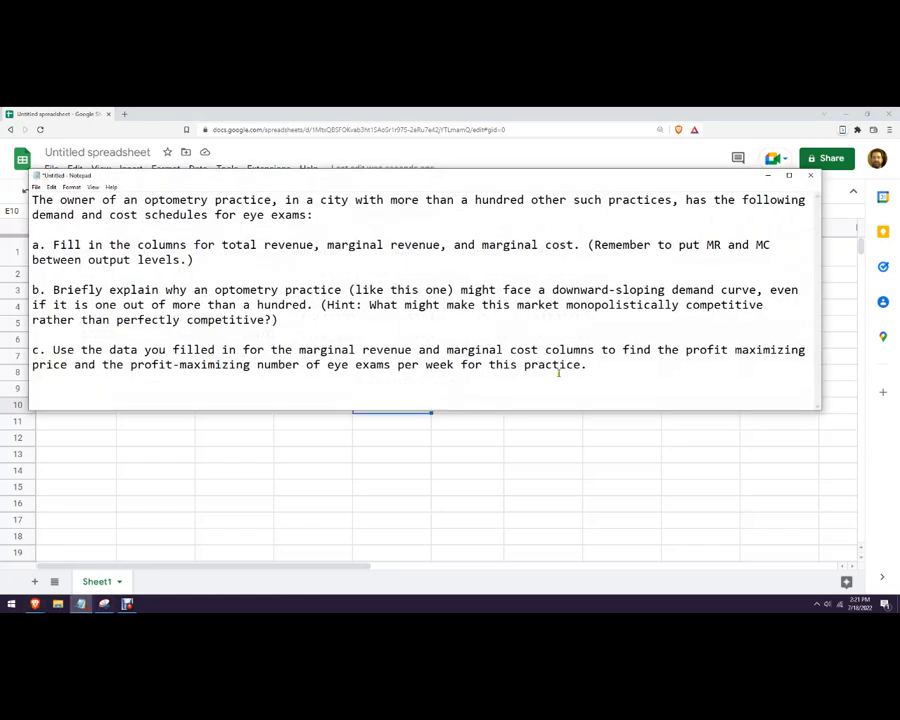
key(alt+Tab)
click(630, 466)
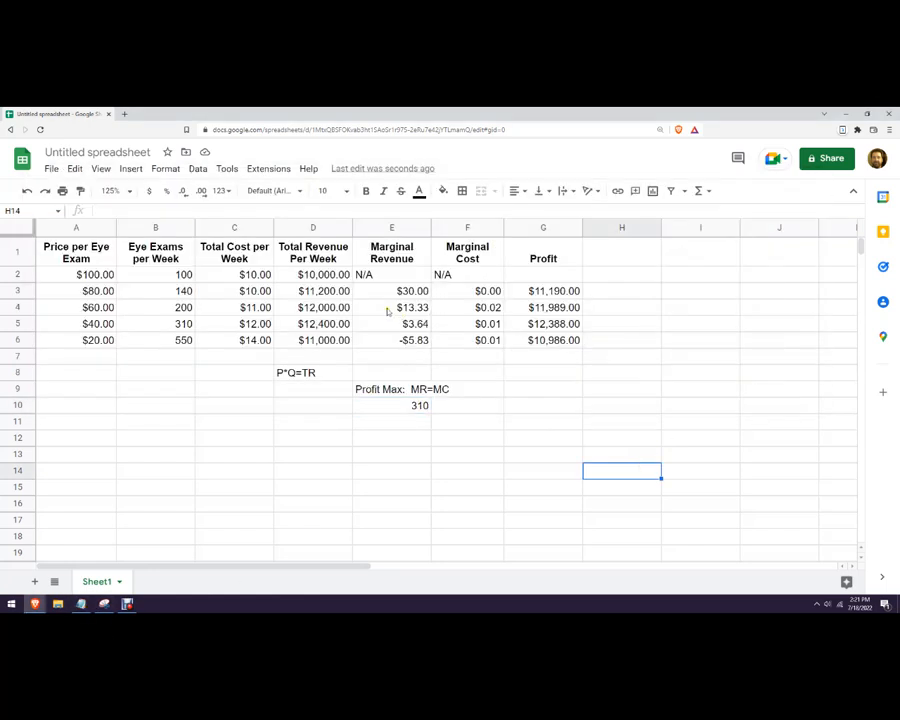
click(388, 308)
Enter total costs 10500, 10800, 11300, 12290 and 14762 down column C from C2.
click(258, 291)
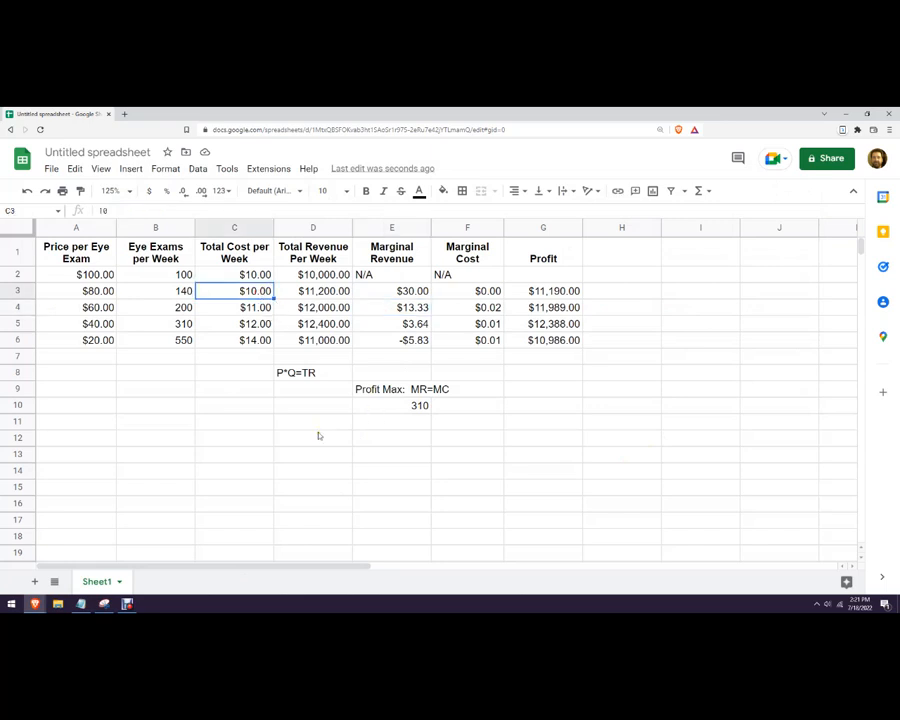
key(Up)
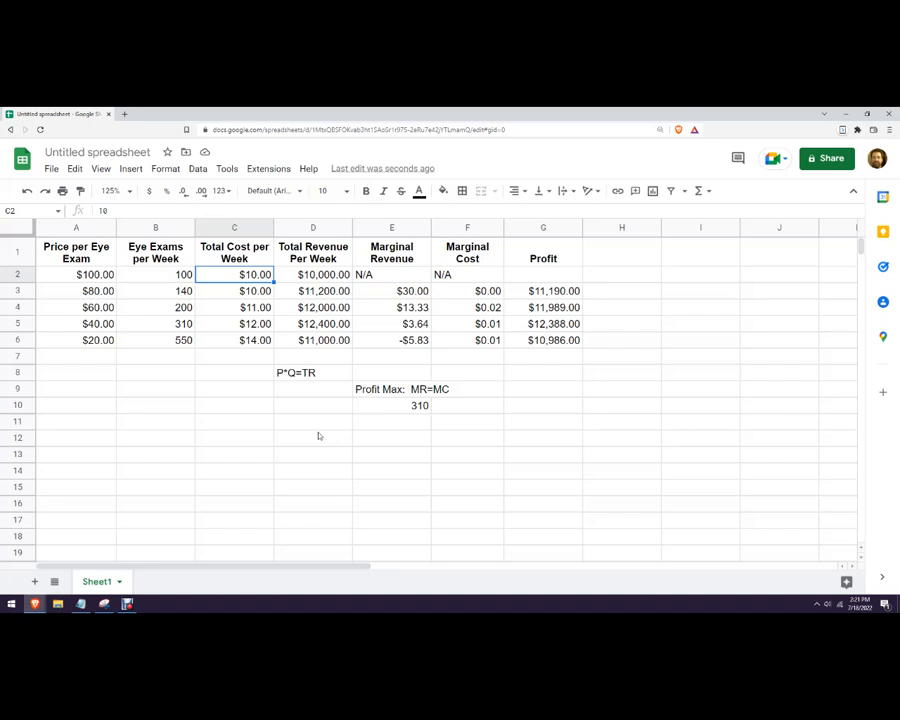
text(10500)
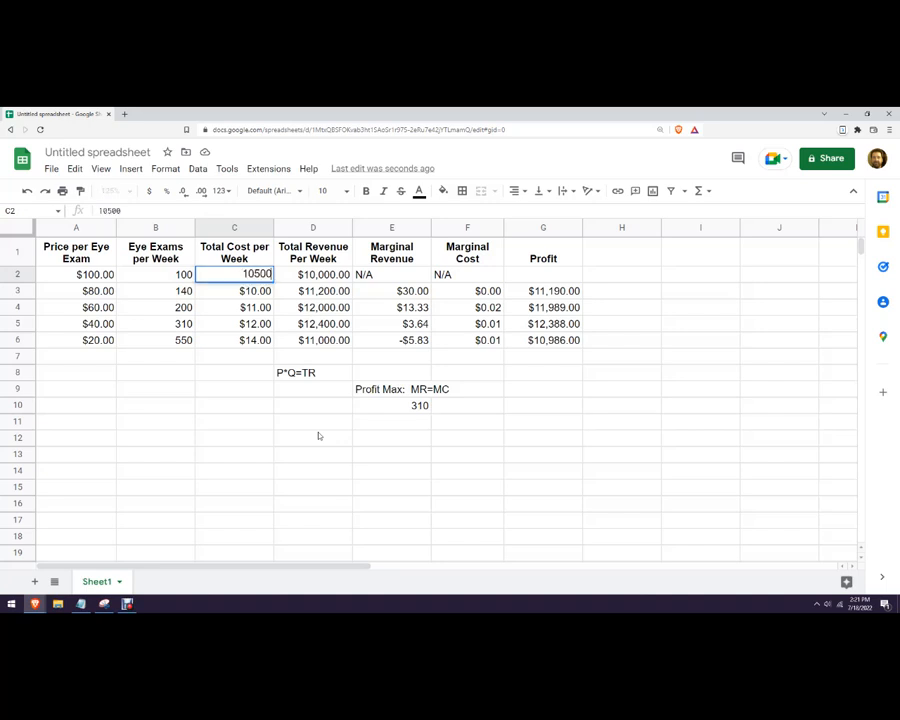
key(Return)
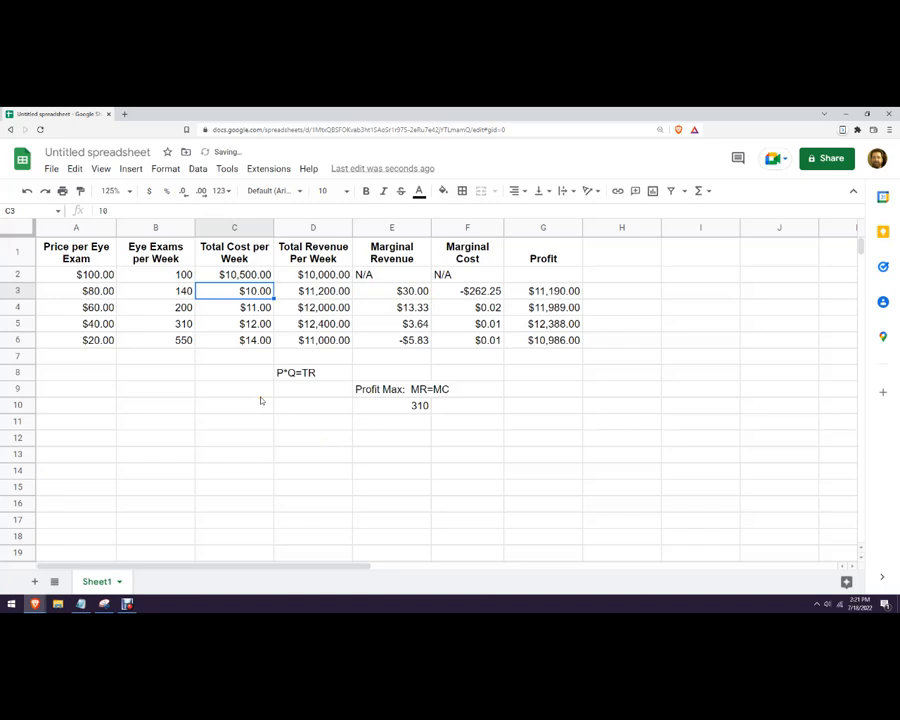
text(10800)
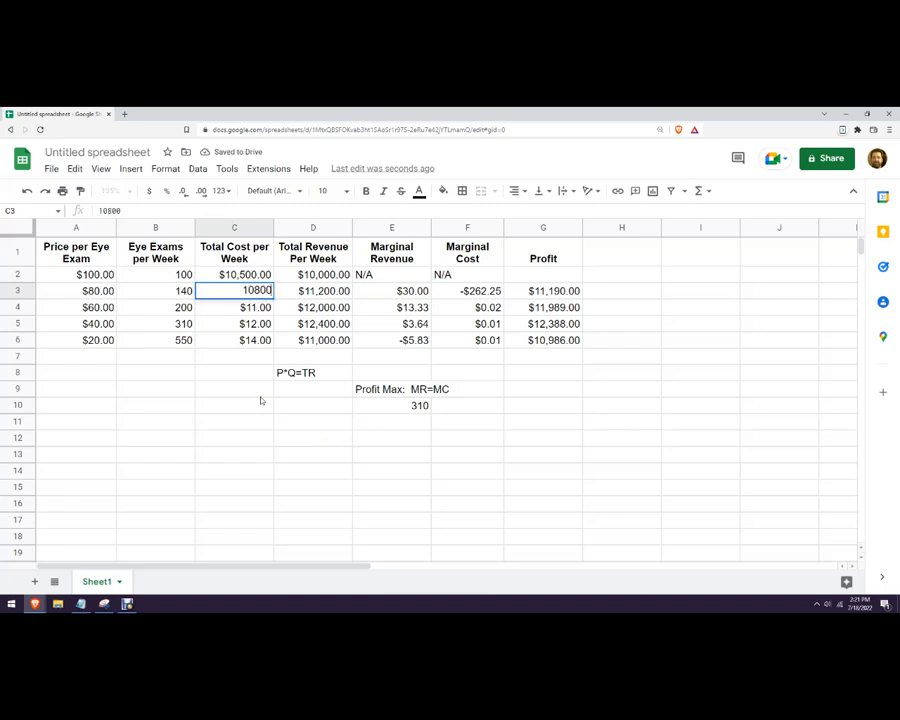
key(Return)
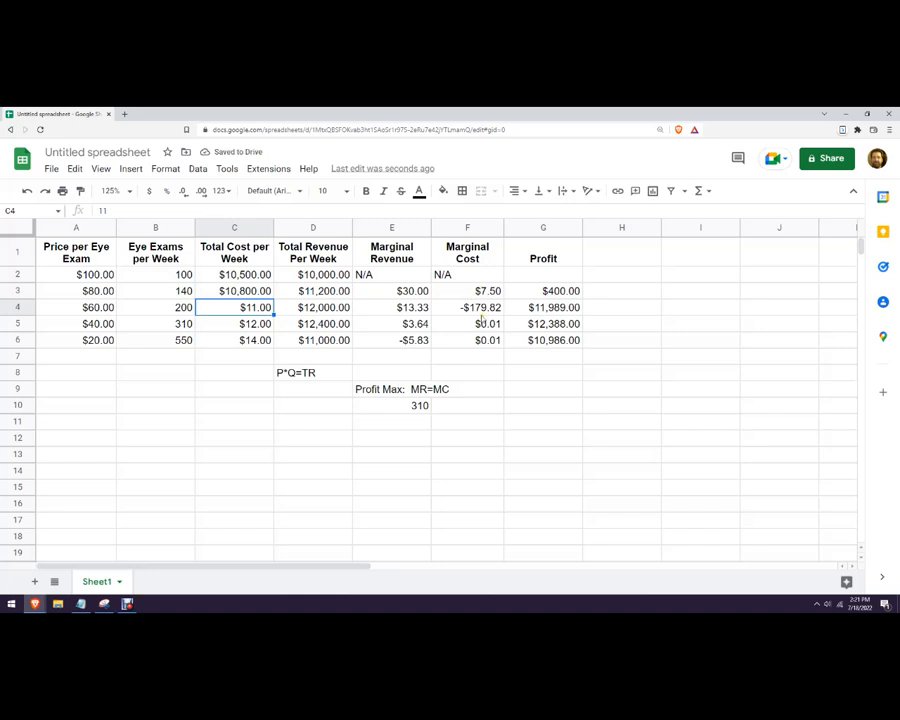
text(11300)
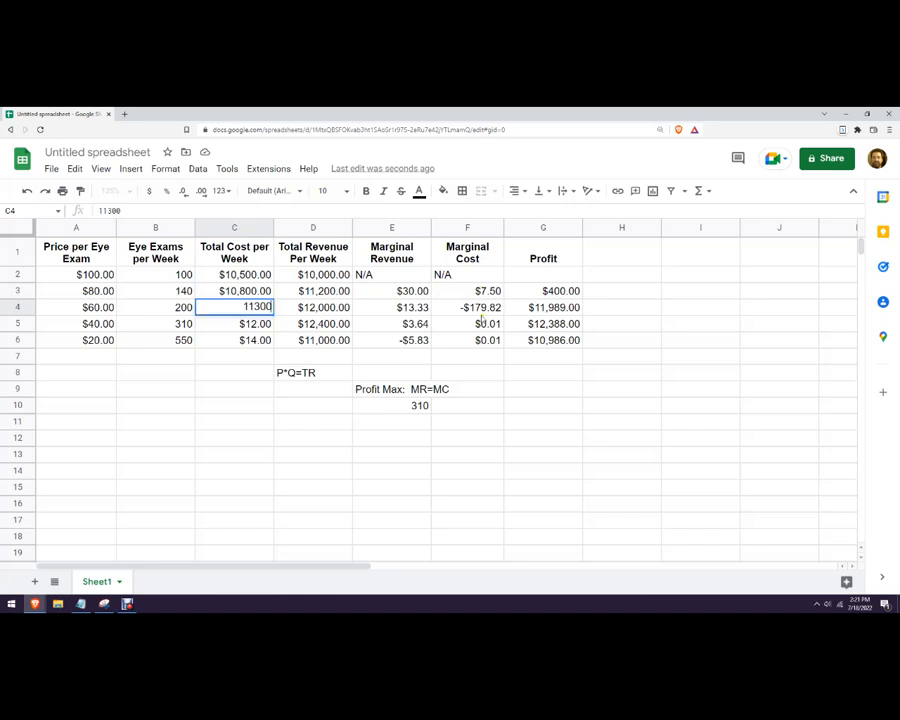
key(Return)
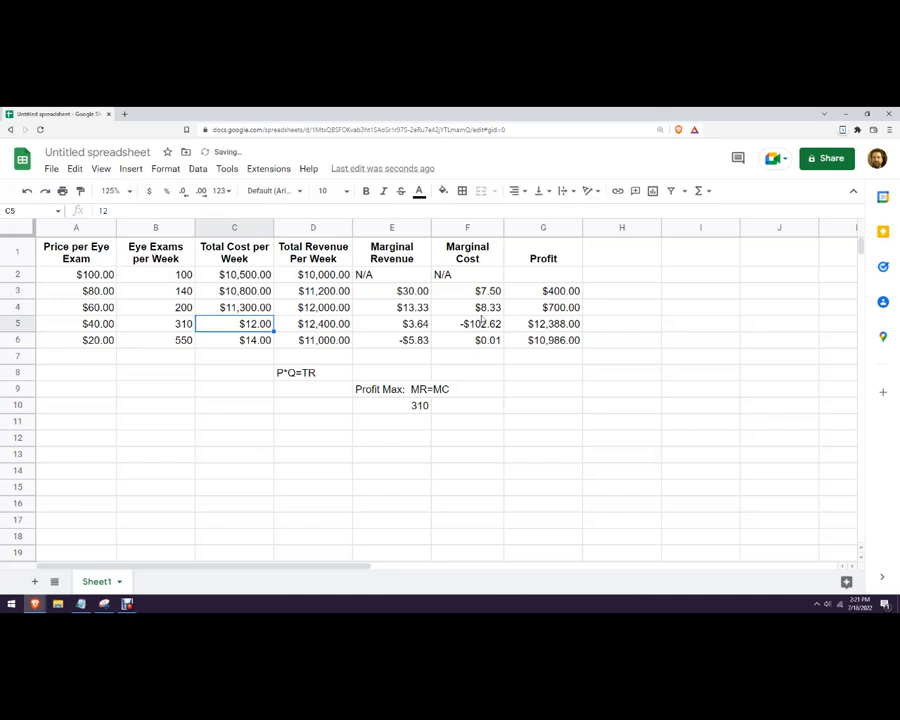
text(12290)
key(Return)
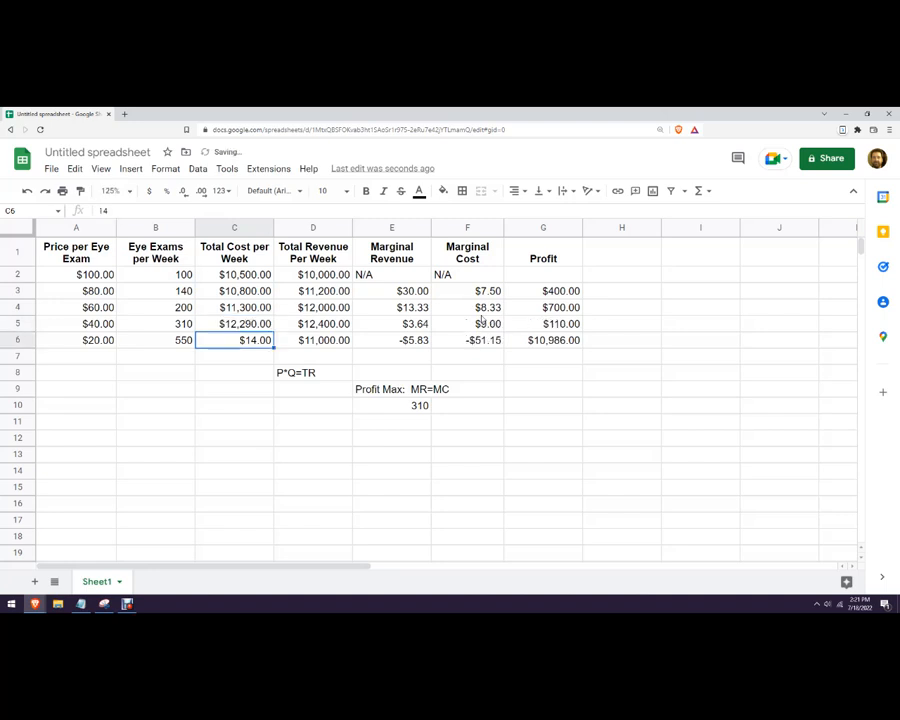
text(14762)
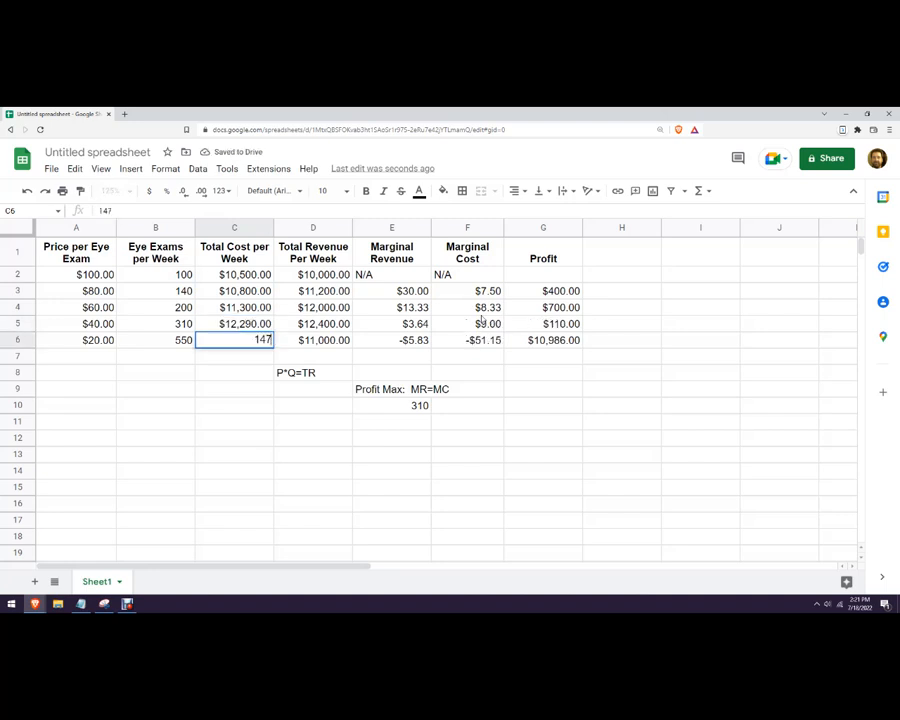
key(Return)
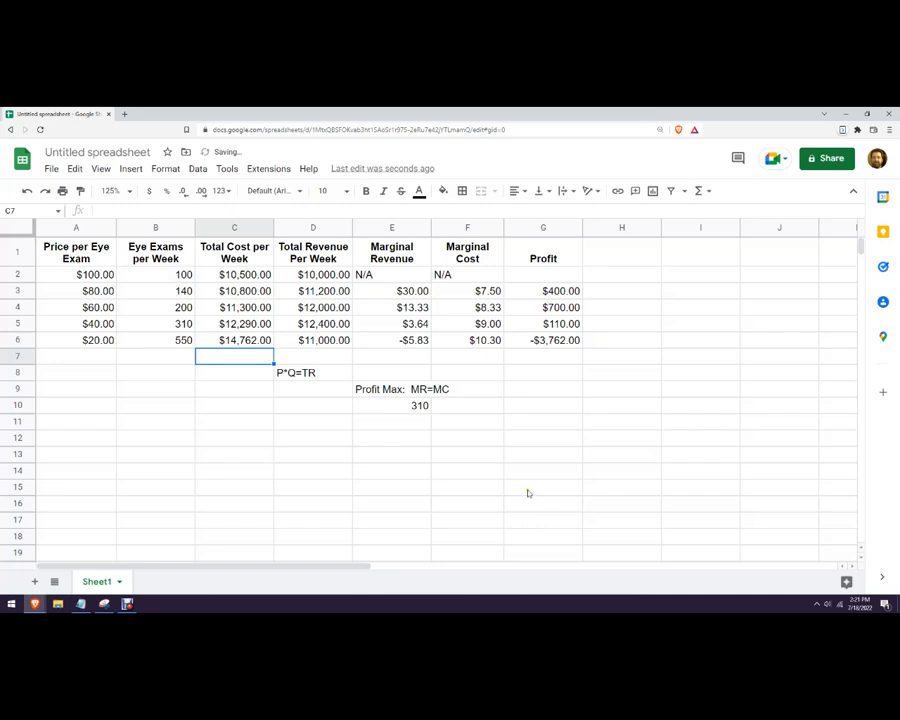
click(530, 493)
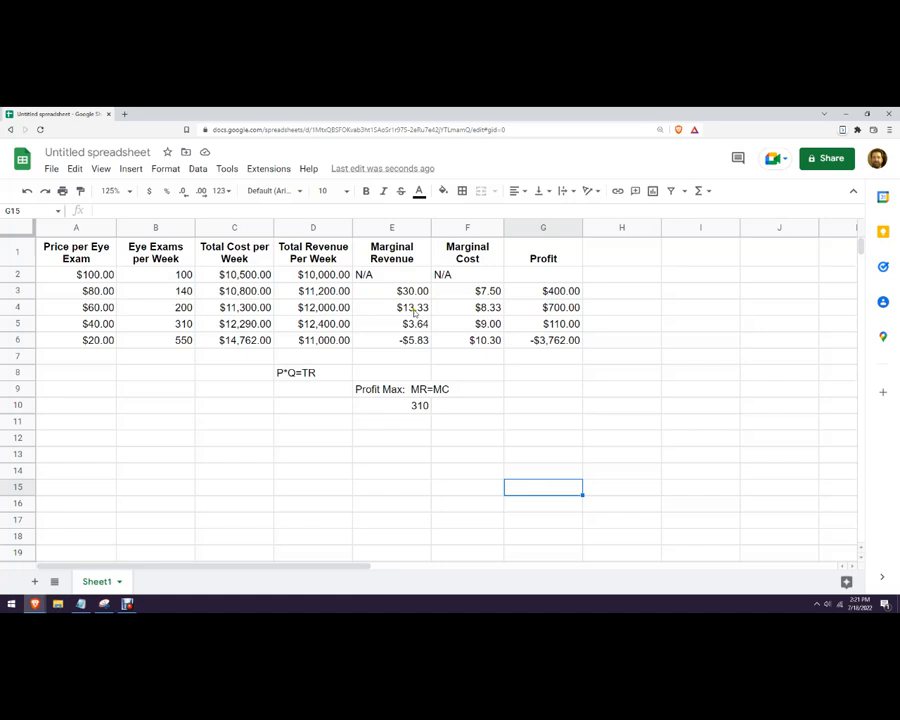
click(370, 311)
click(186, 312)
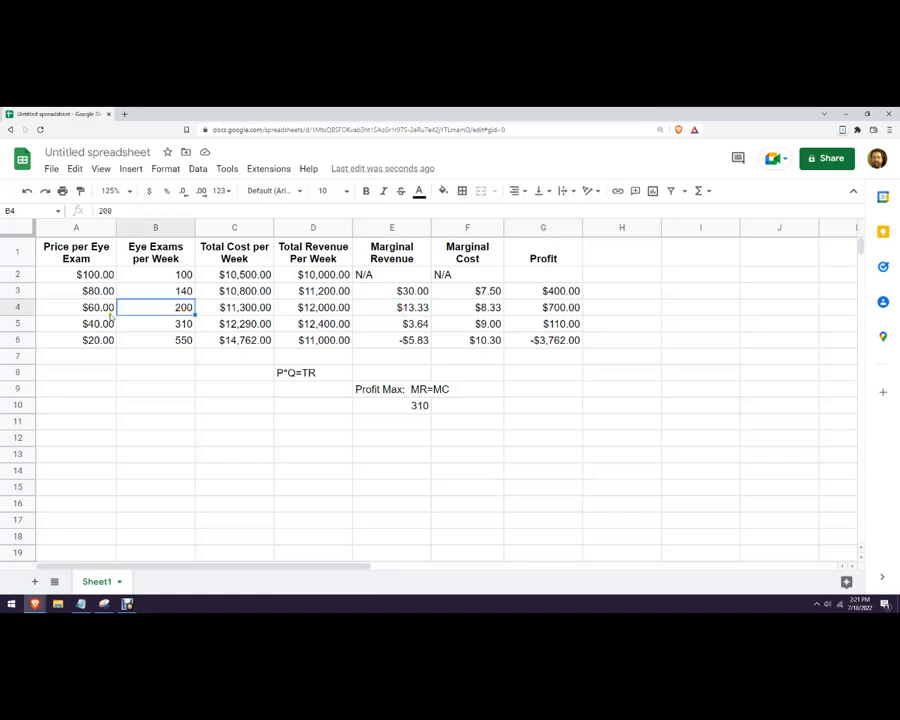
click(102, 311)
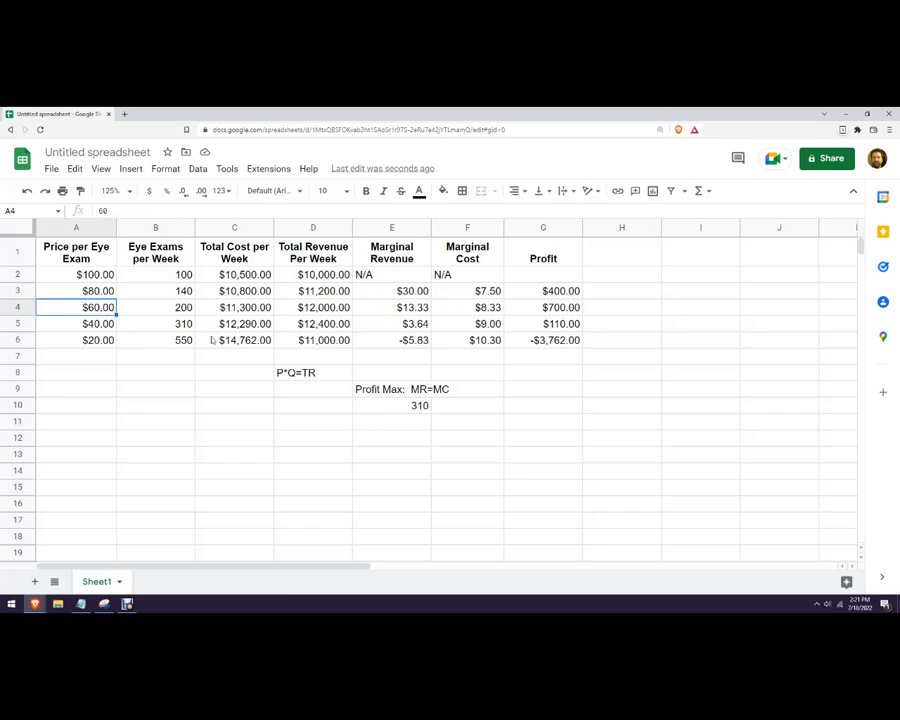
click(485, 312)
drag(407, 311, 394, 307)
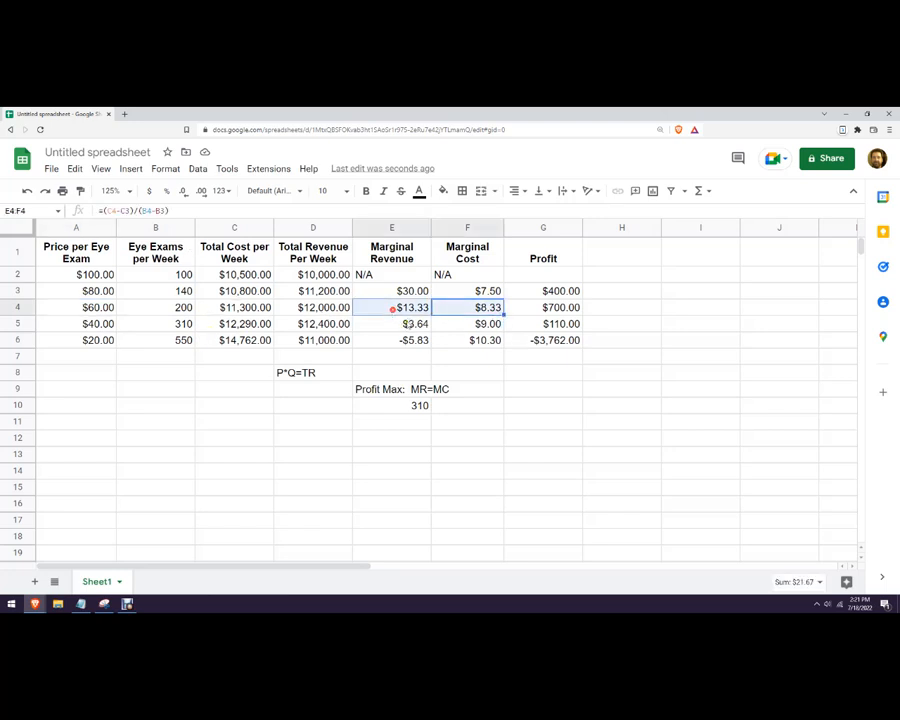
click(527, 392)
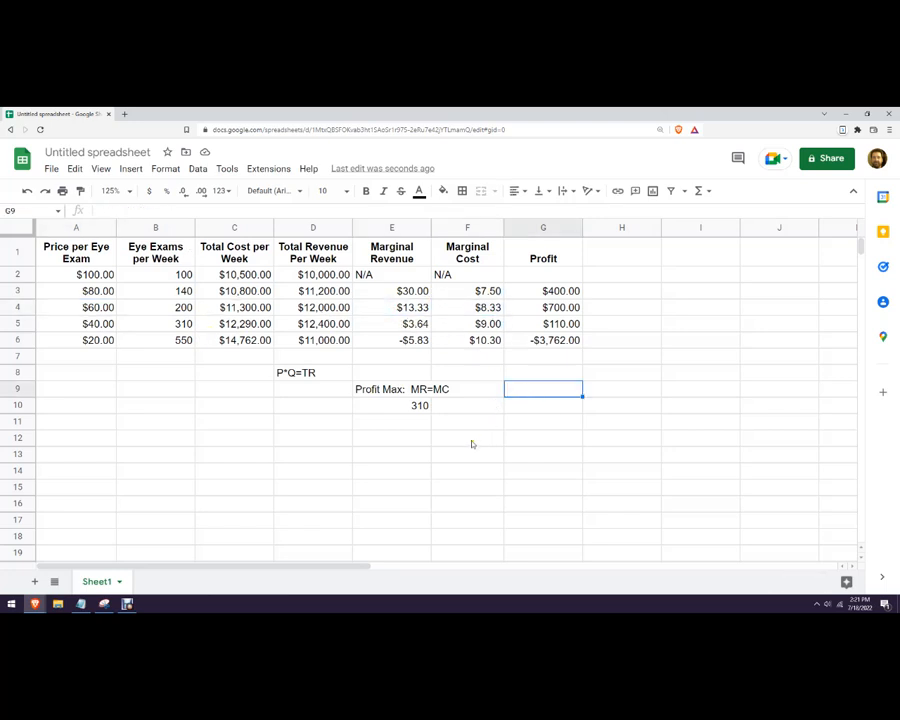